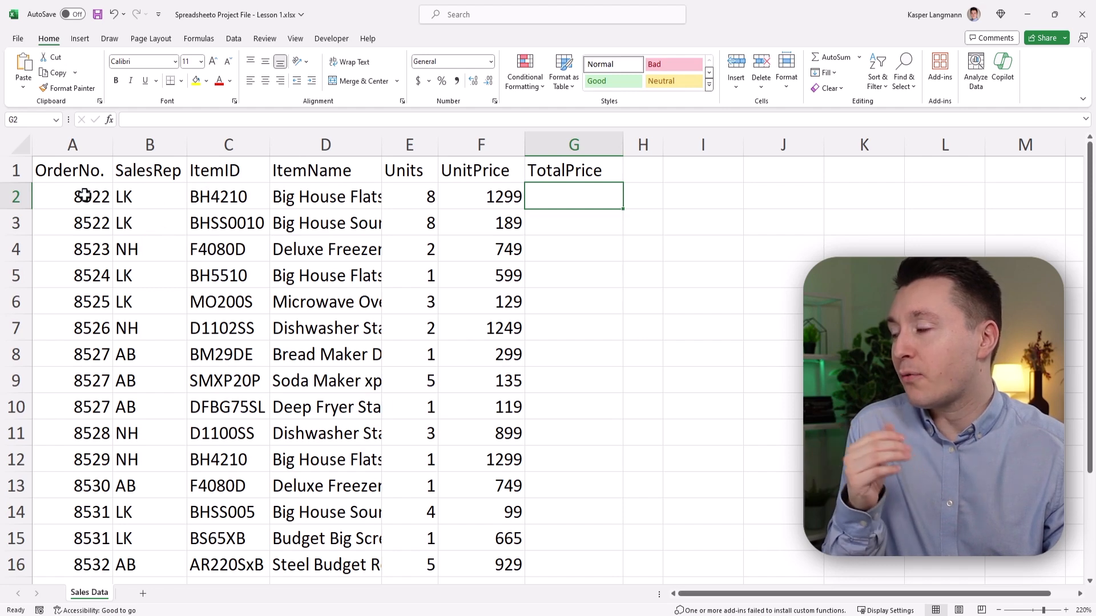
Examine the order rows and the SalesRep, Units, UnitPrice and TotalPrice columns of the sales data
drag(159, 190, 149, 388)
click(412, 195)
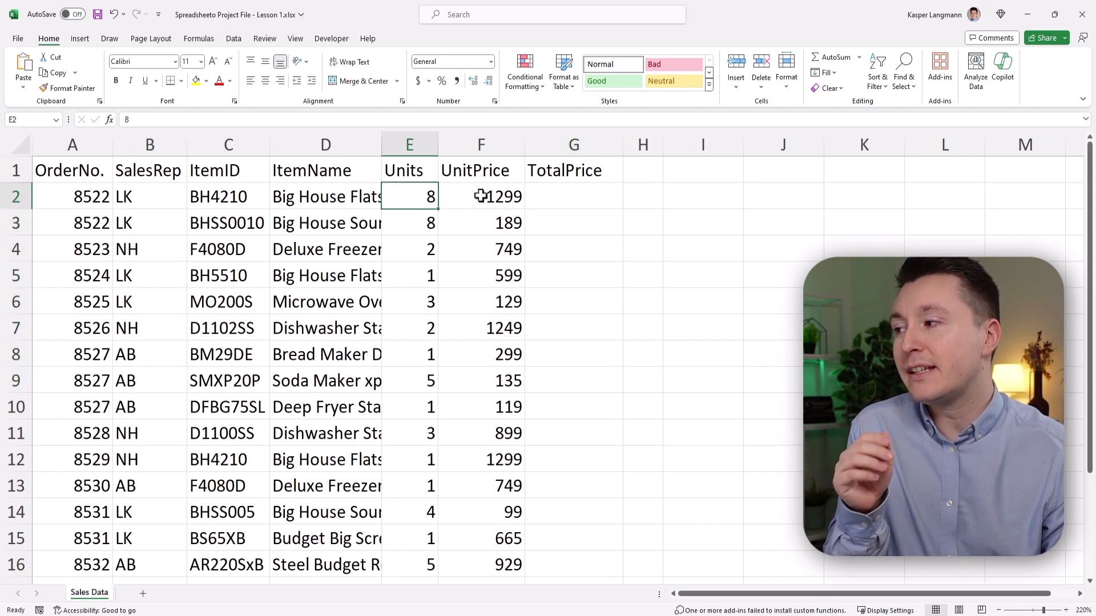
click(482, 195)
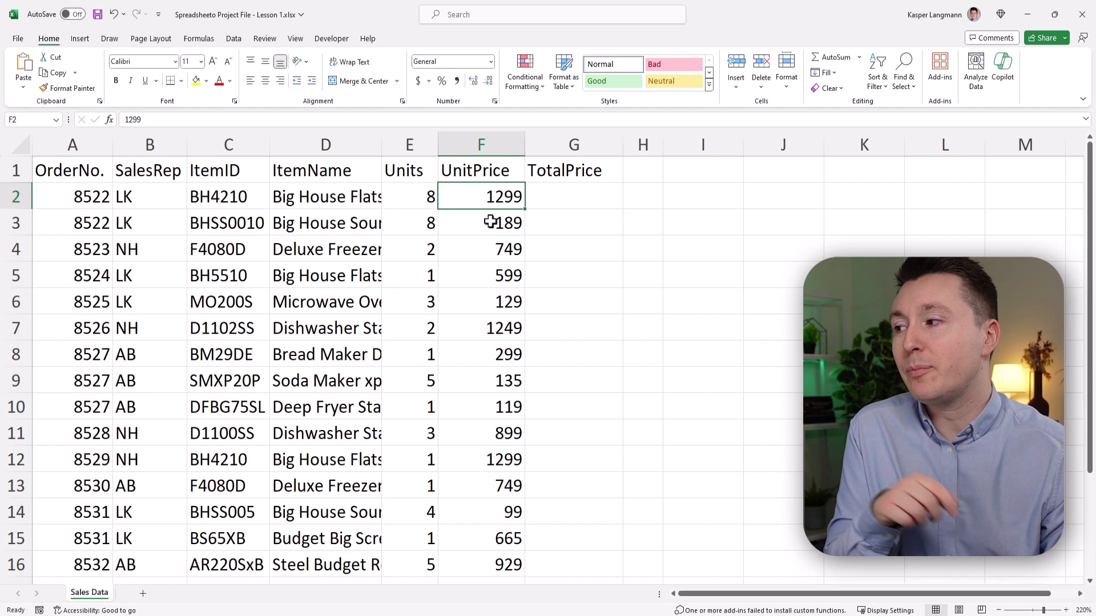
click(577, 200)
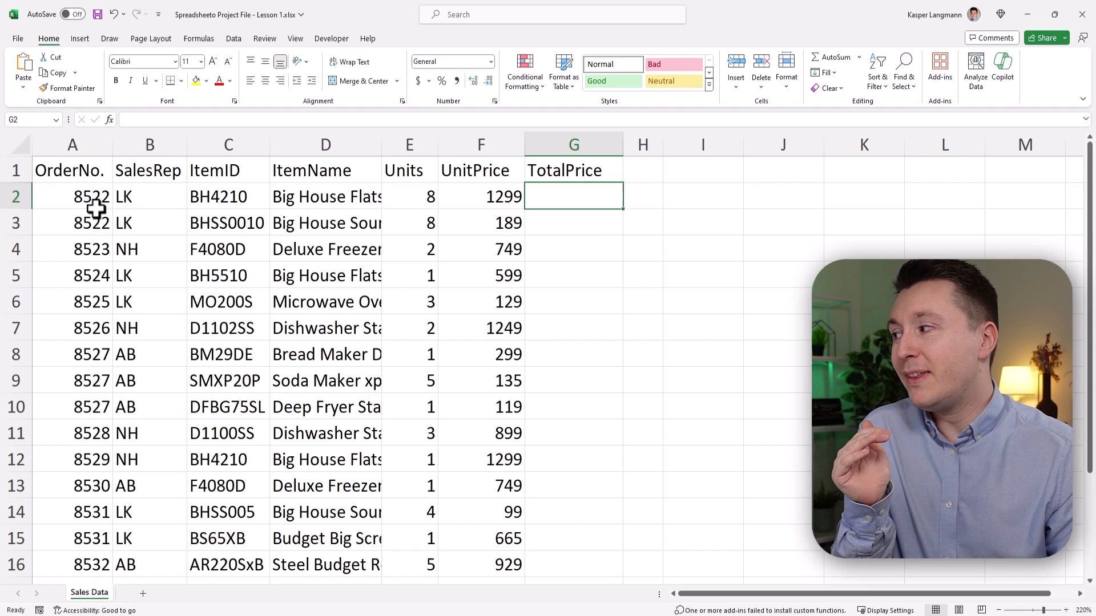
drag(96, 206, 477, 437)
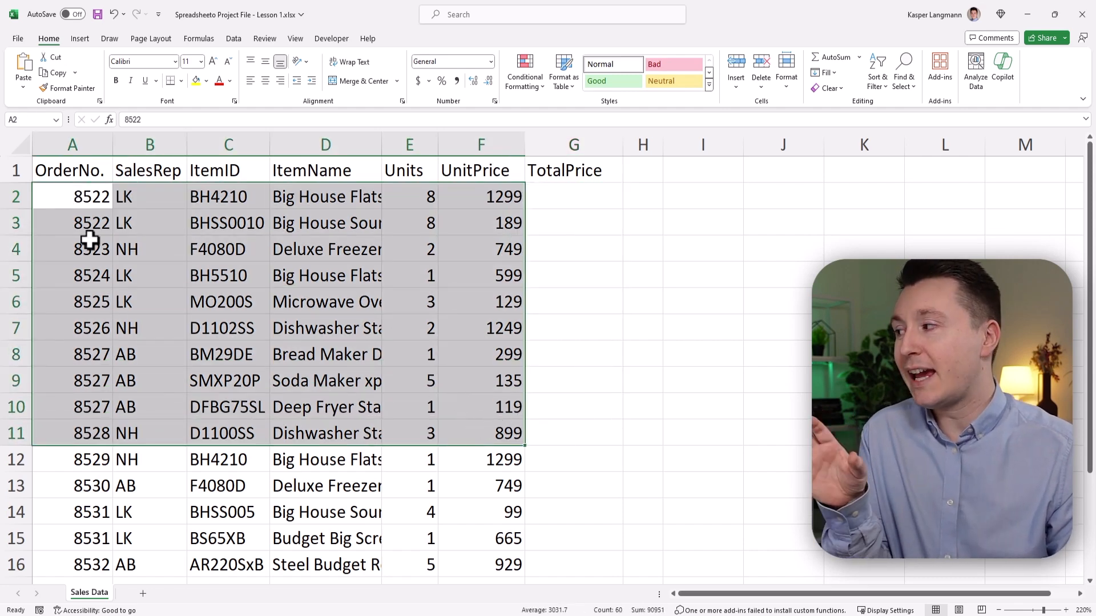
drag(84, 191, 510, 516)
click(486, 303)
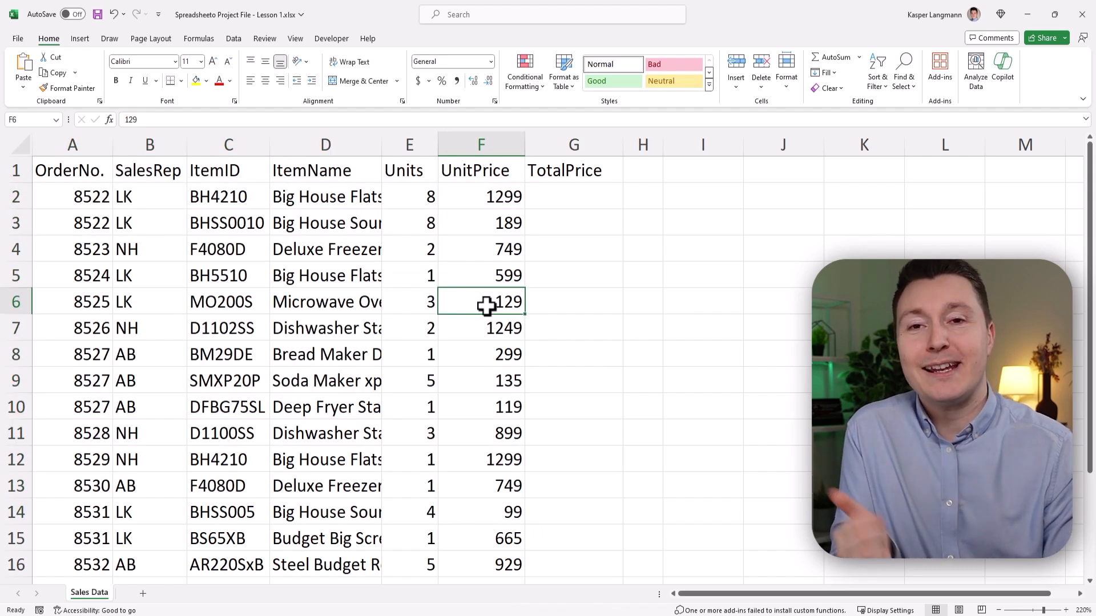
Enter the formula =8*1299 in the first TotalPrice cell, G2
click(586, 195)
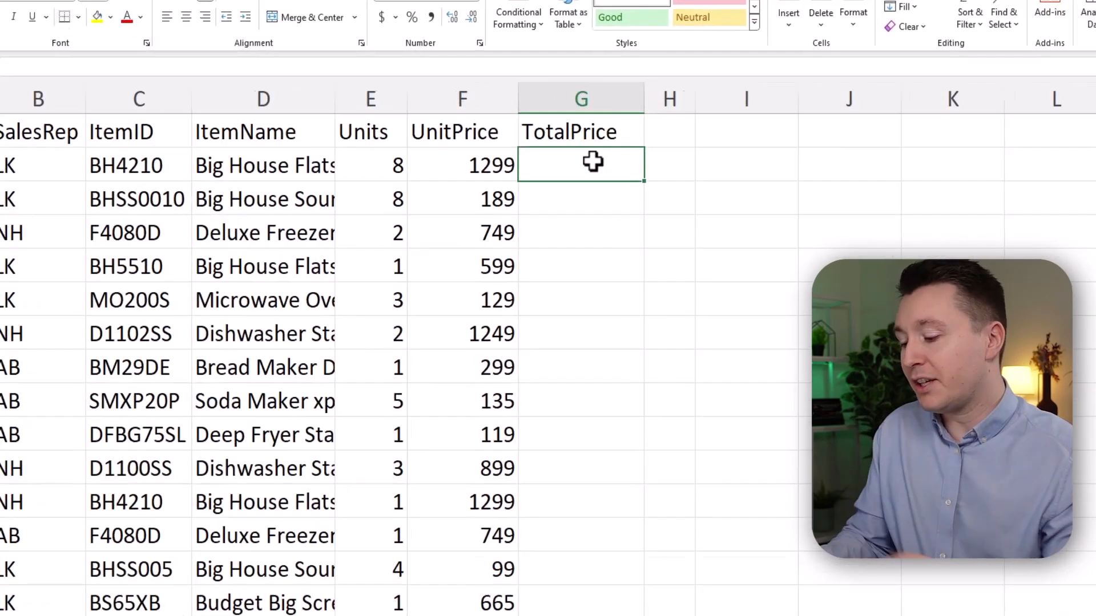
text(=)
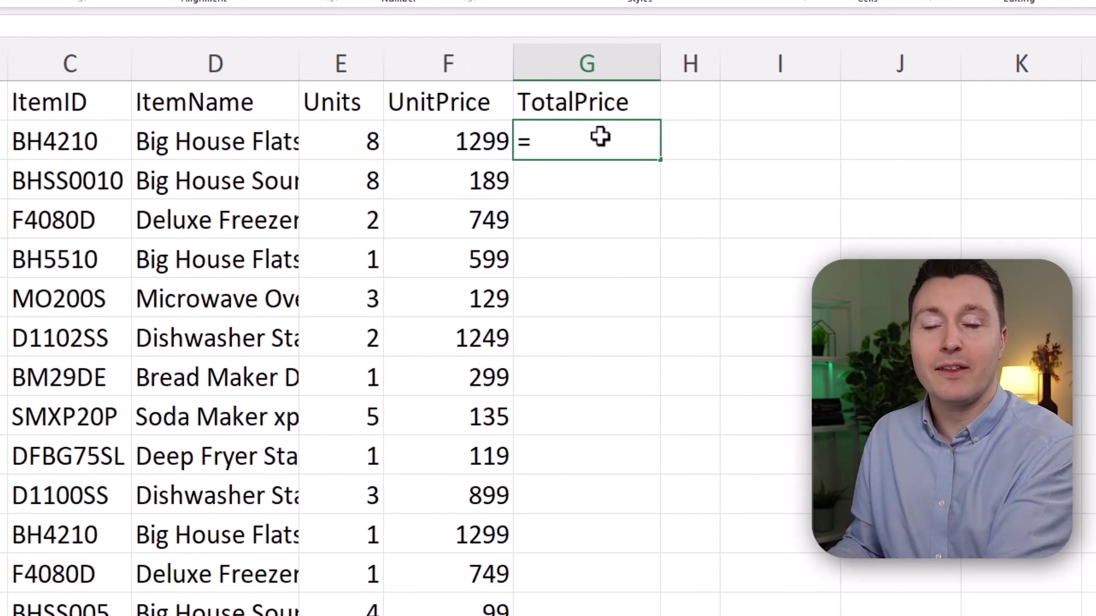
text(8)
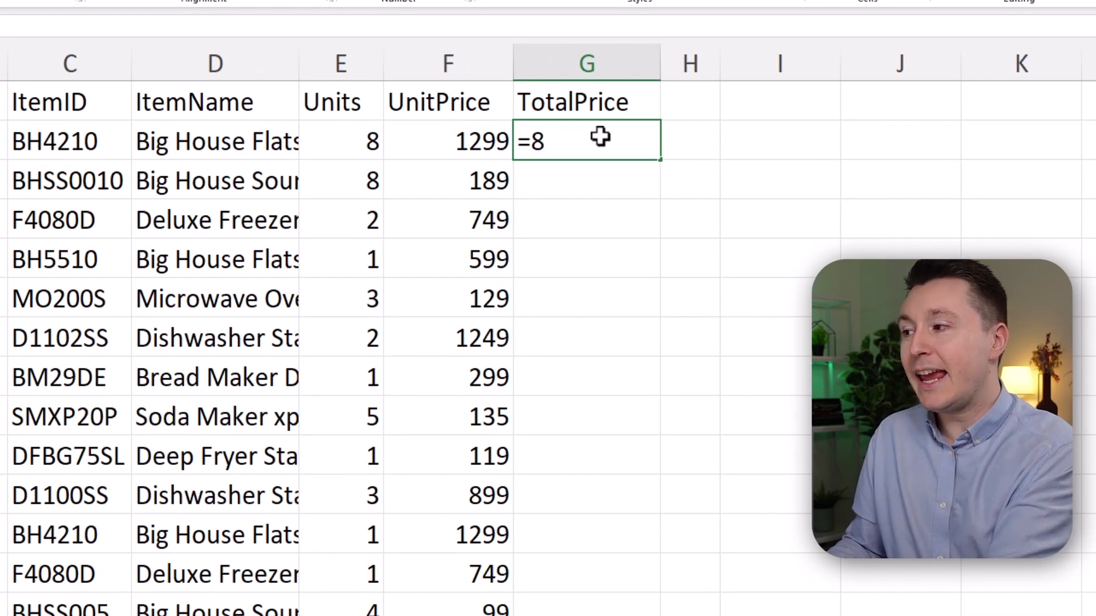
text(*1299)
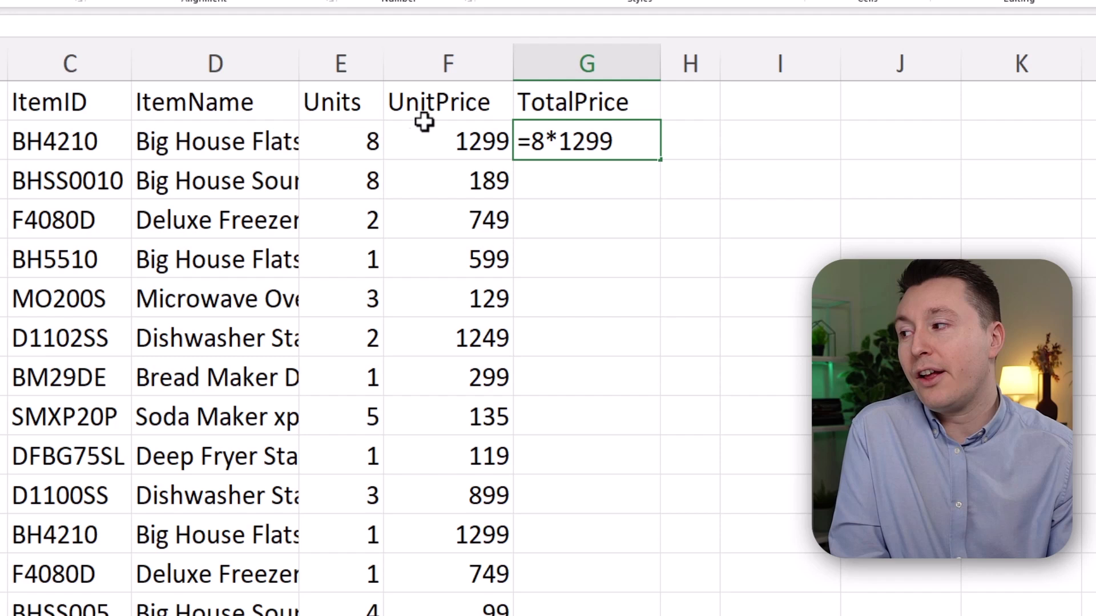
key(Return)
click(627, 142)
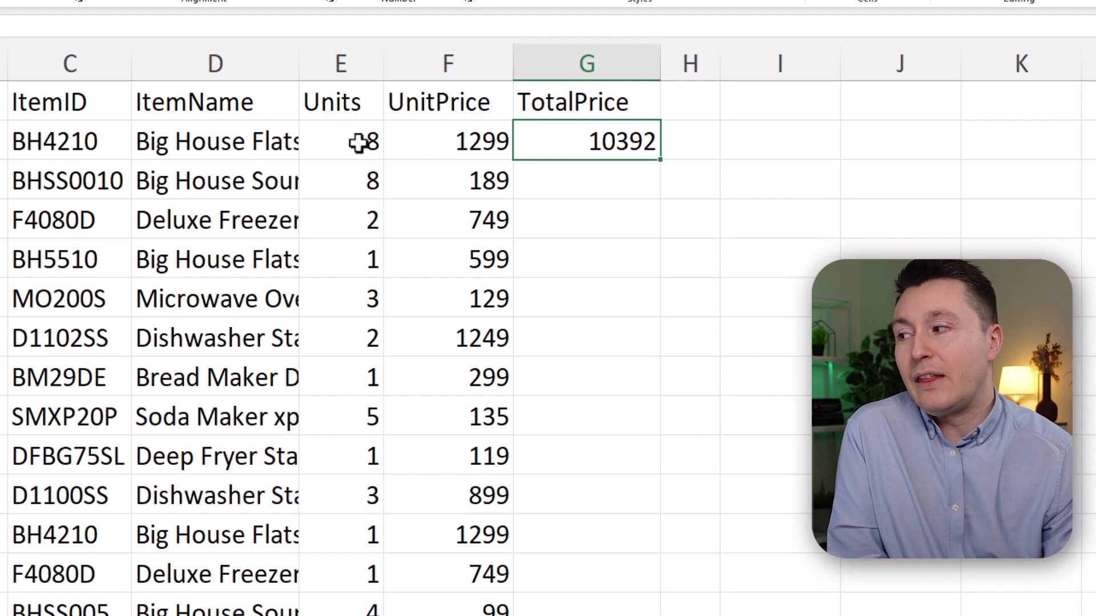
Review the formula behind cell G2 and look through the remaining order rows down to row 19
double_click(597, 150)
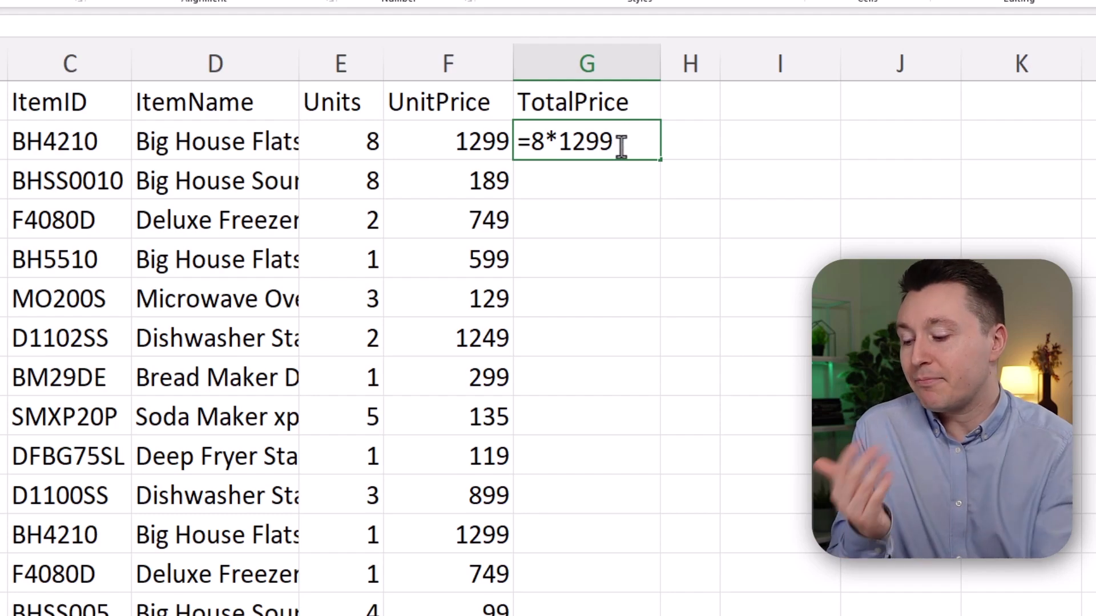
key(Return)
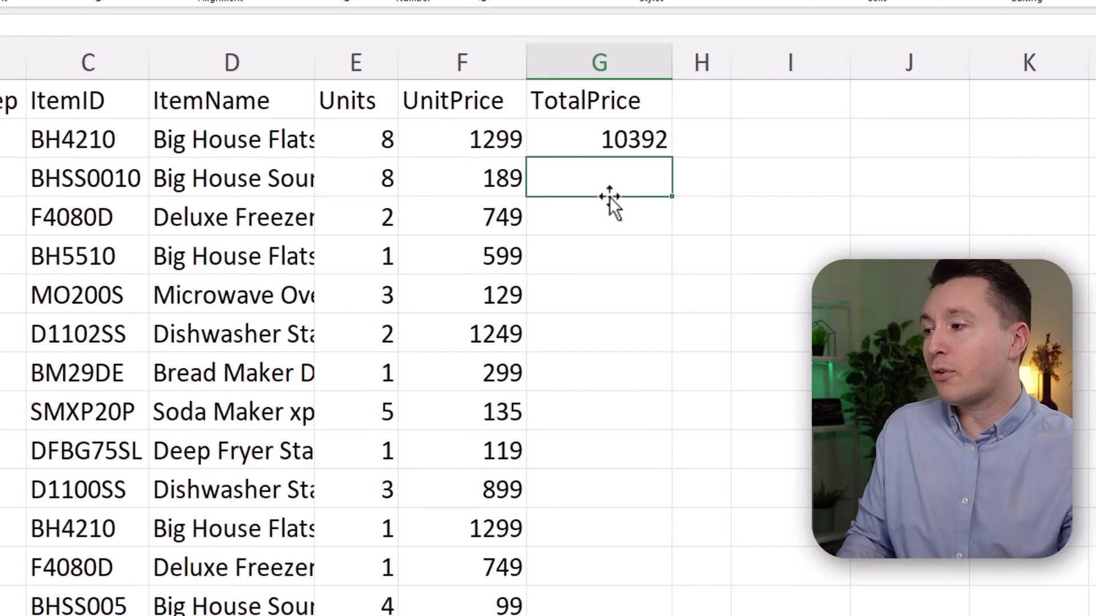
scroll(593, 194, down, 2)
scroll(597, 191, up, 2)
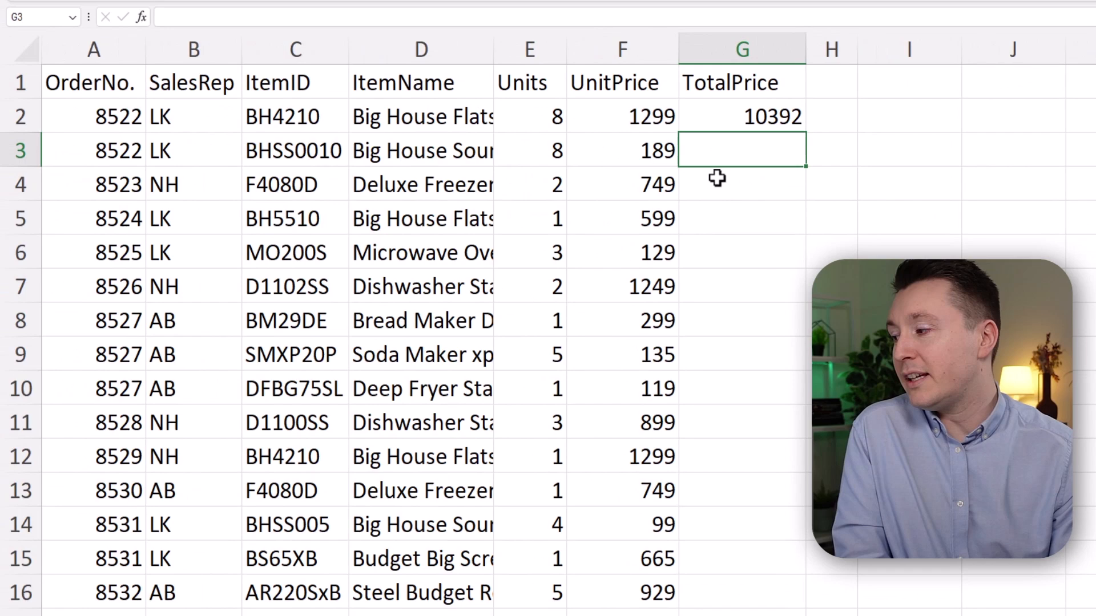
scroll(780, 203, down, 3)
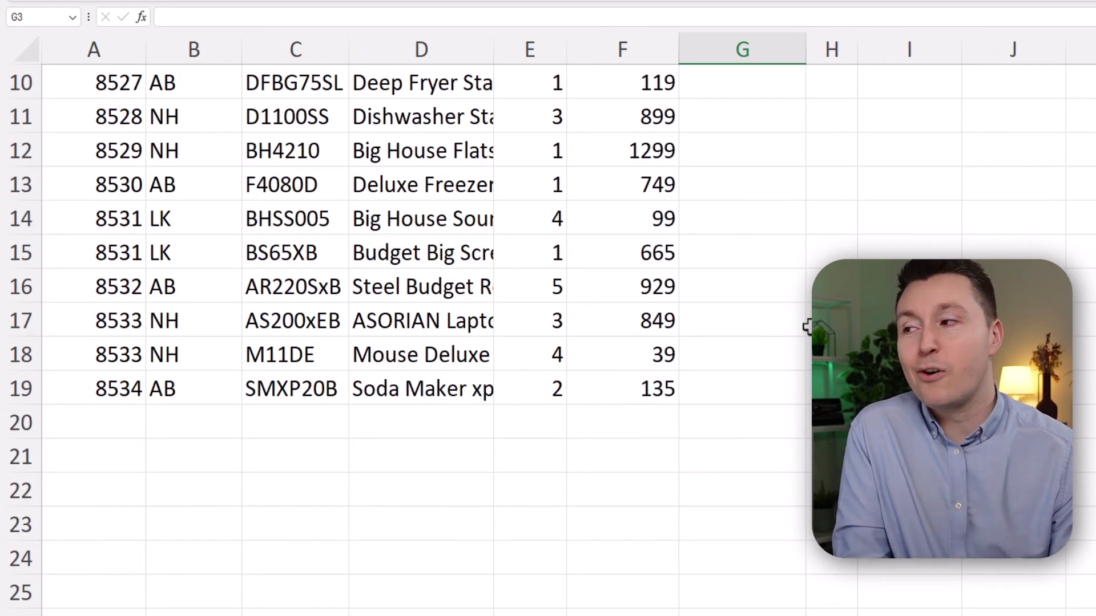
scroll(807, 327, up, 3)
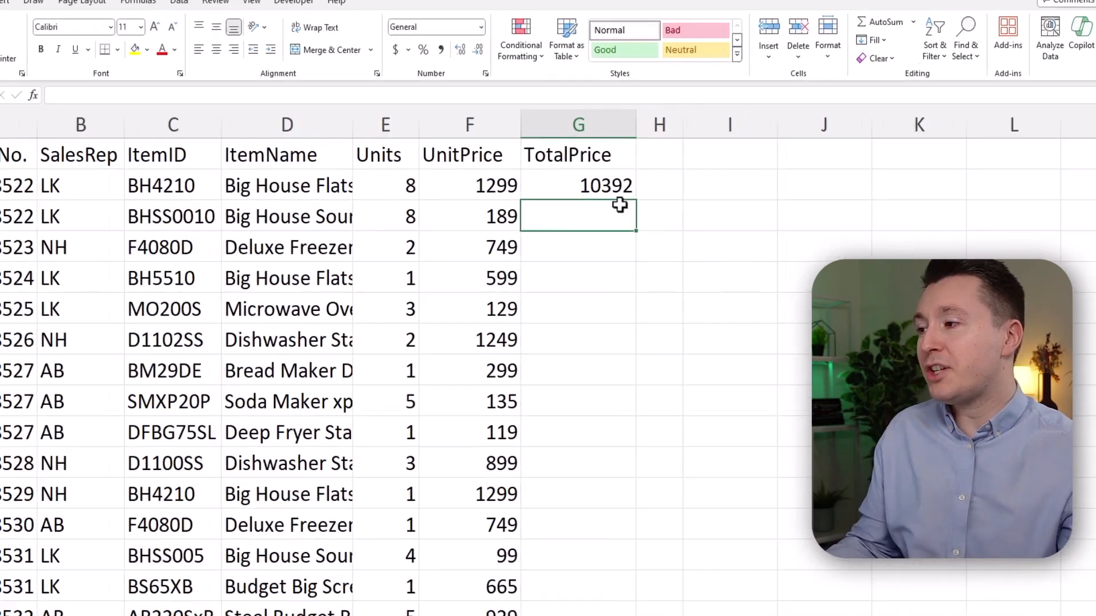
Build the formula =E2*F2 in G2 by referencing the first order's Units and UnitPrice cells
click(619, 189)
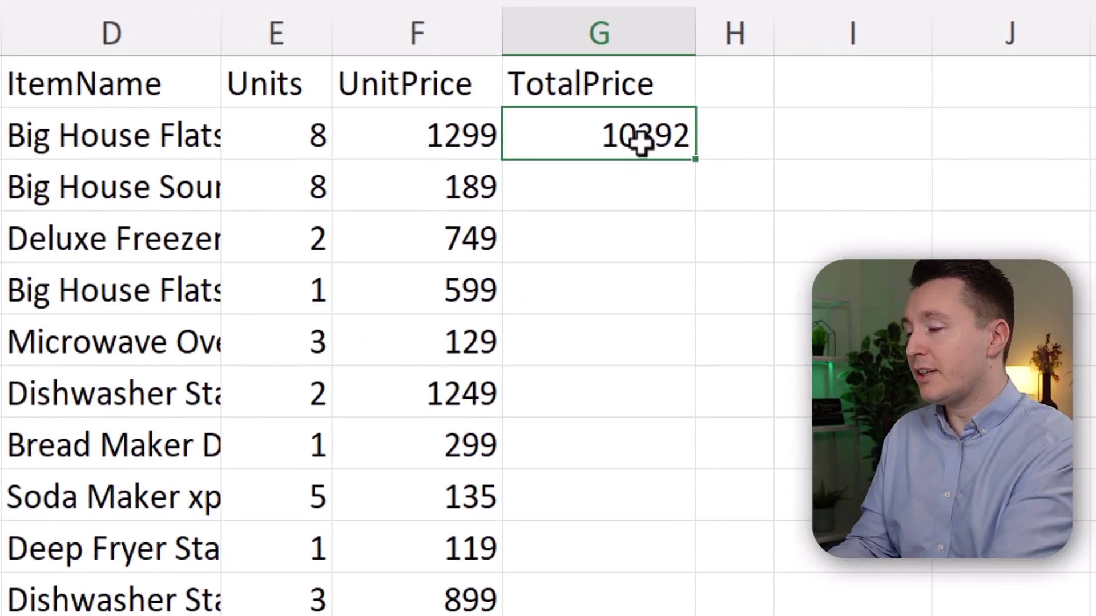
text(=)
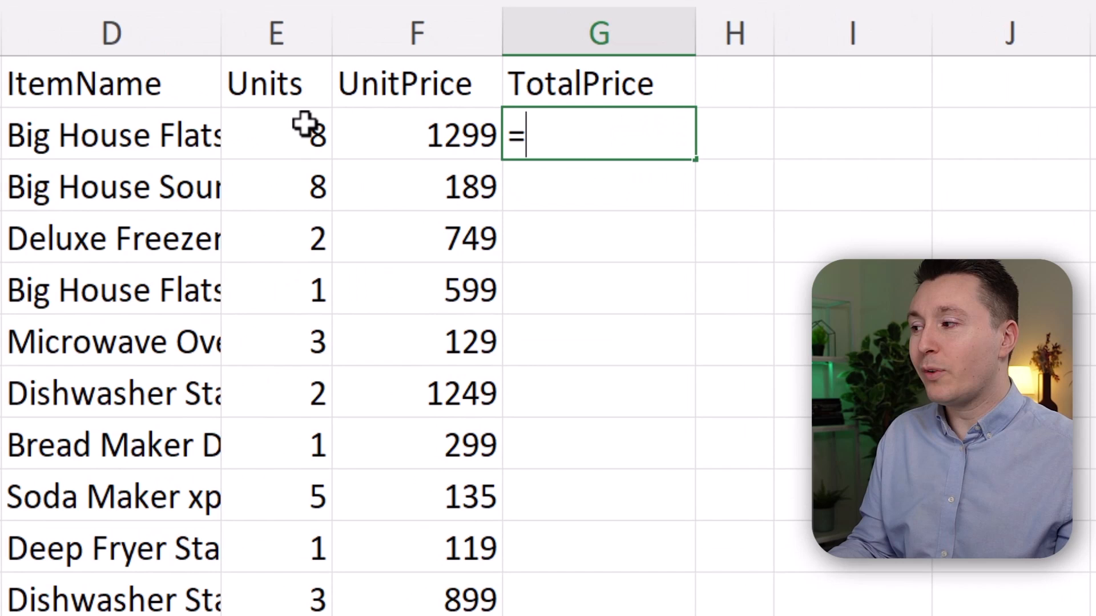
click(431, 126)
key(Left)
key(Left)
key(Left)
key(Left)
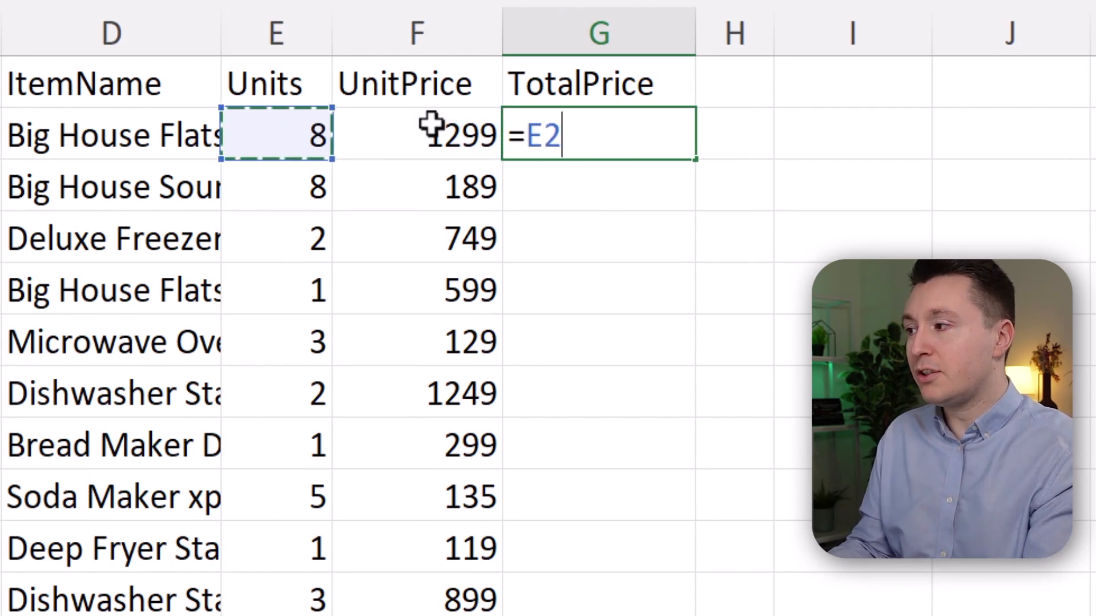
key(Right)
key(Right)
key(Right)
key(Right)
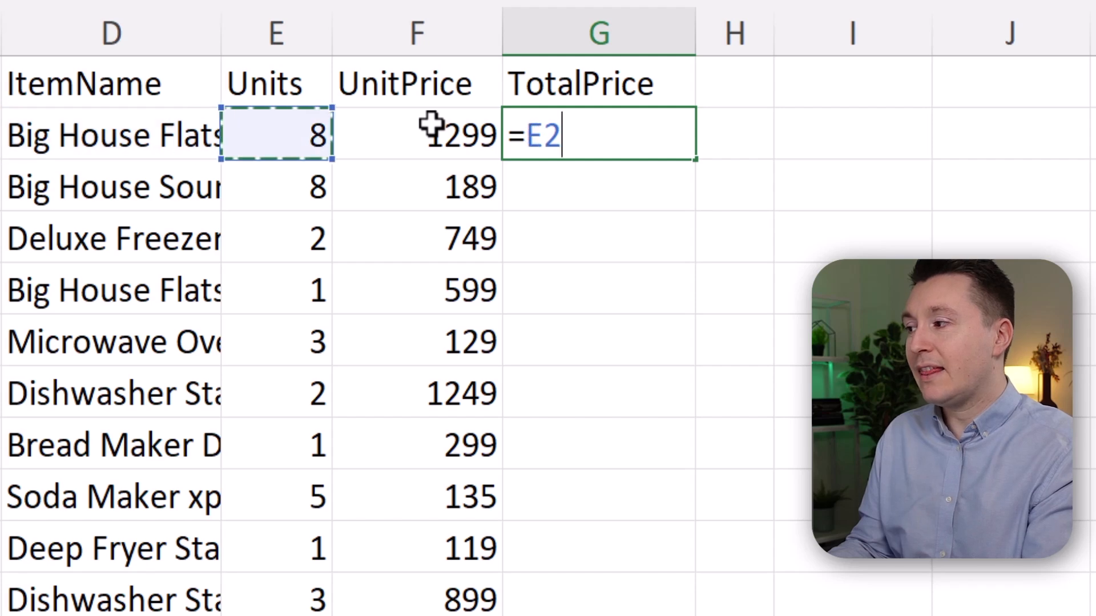
key(Left)
key(Left)
key(Left)
key(Right)
key(Right)
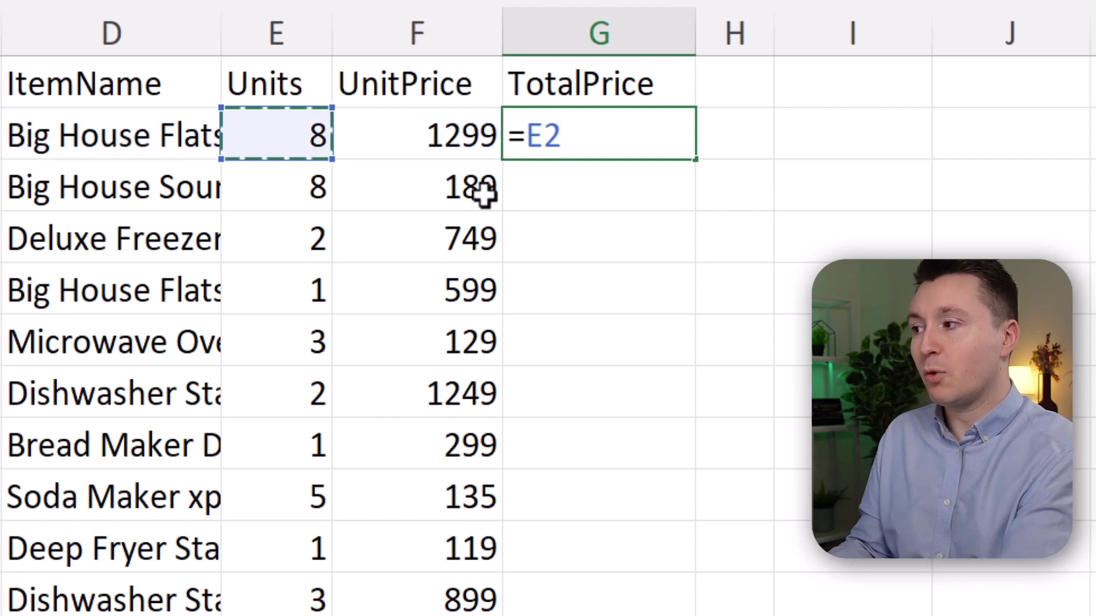
text(*)
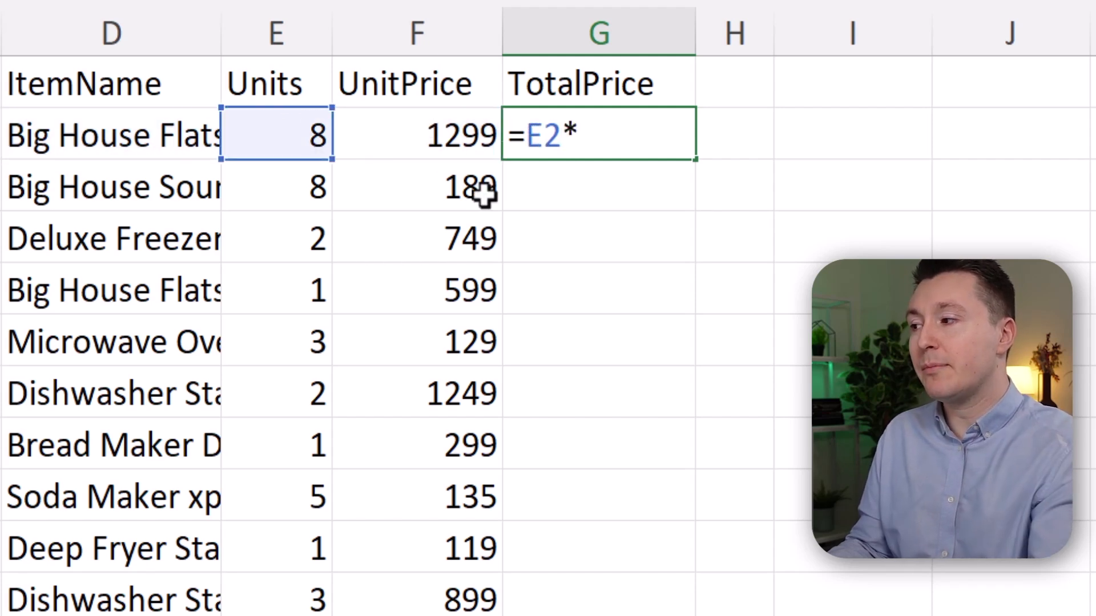
key(Left)
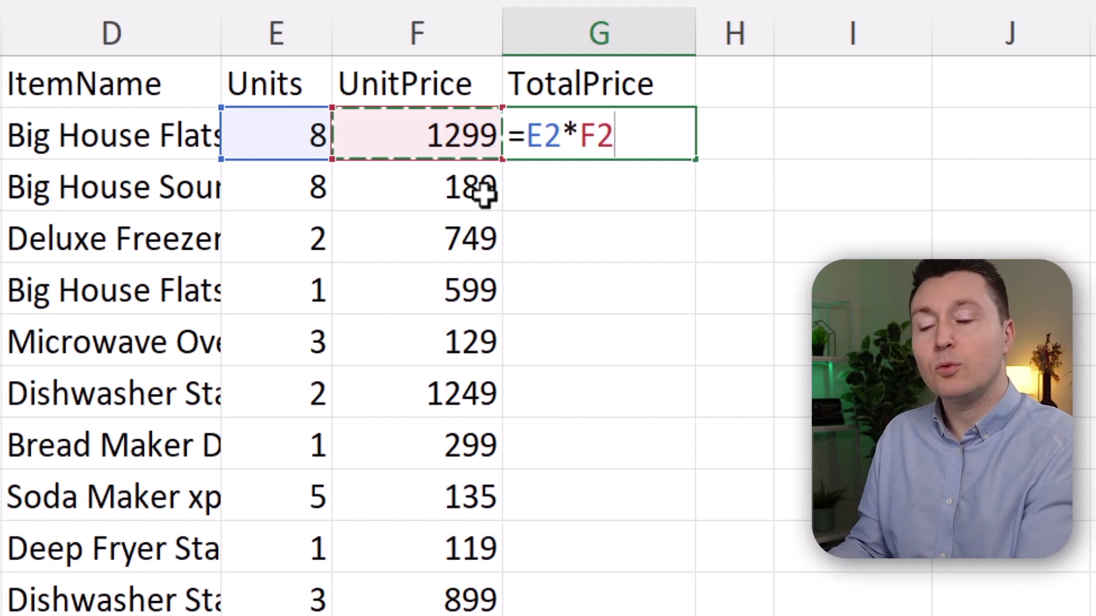
Clear the entry being edited in G2 and enter the formula =E2*F2 with manually written cell references
key(BackSpace)
key(BackSpace)
key(BackSpace)
key(BackSpace)
key(BackSpace)
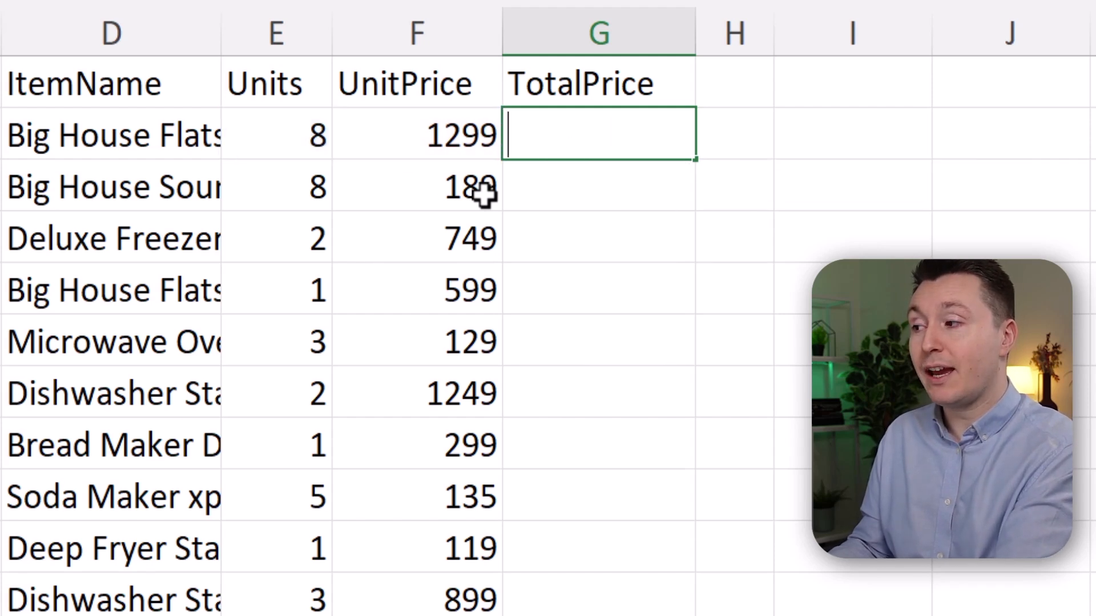
text(E2)
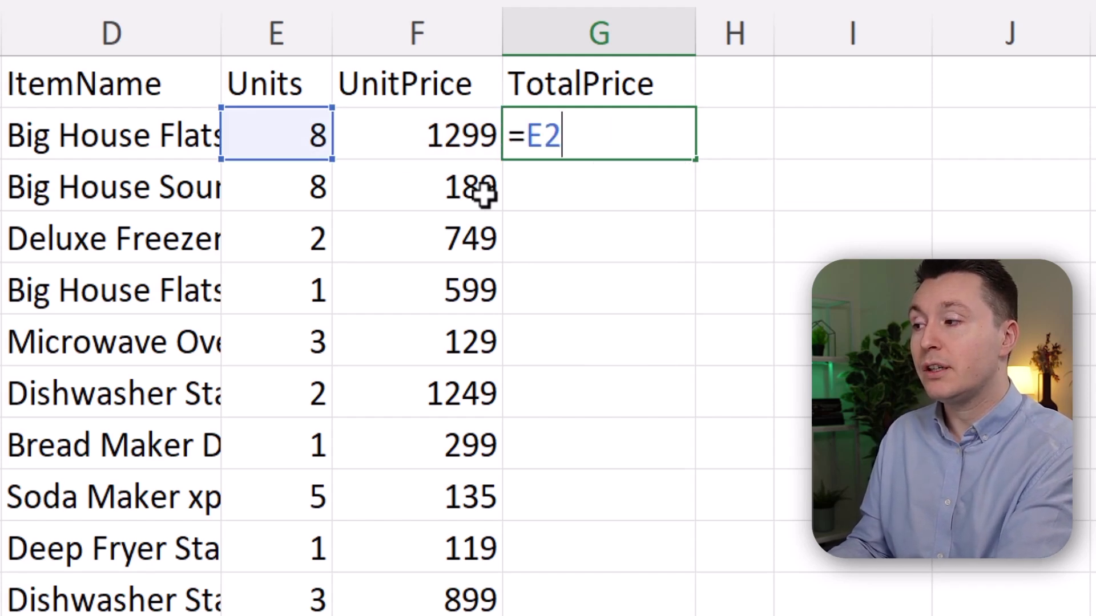
text(*)
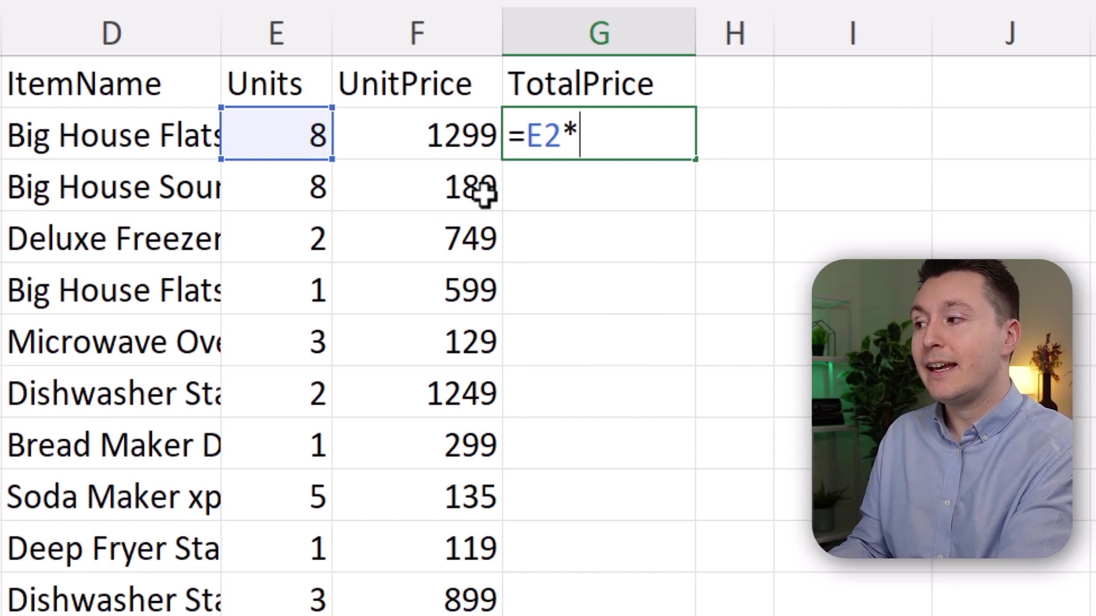
text(F2)
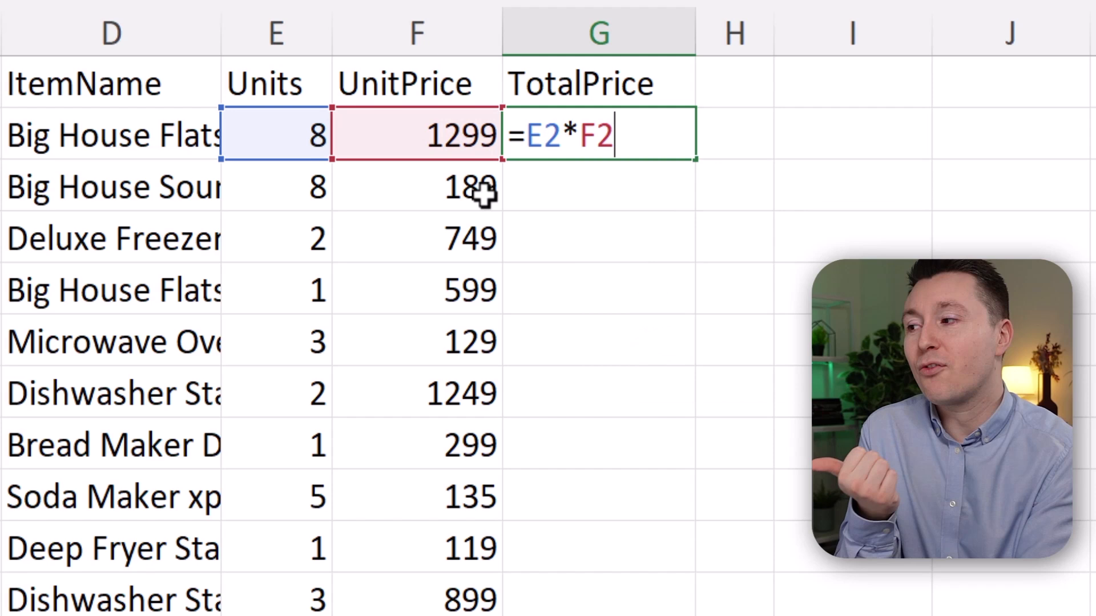
key(Return)
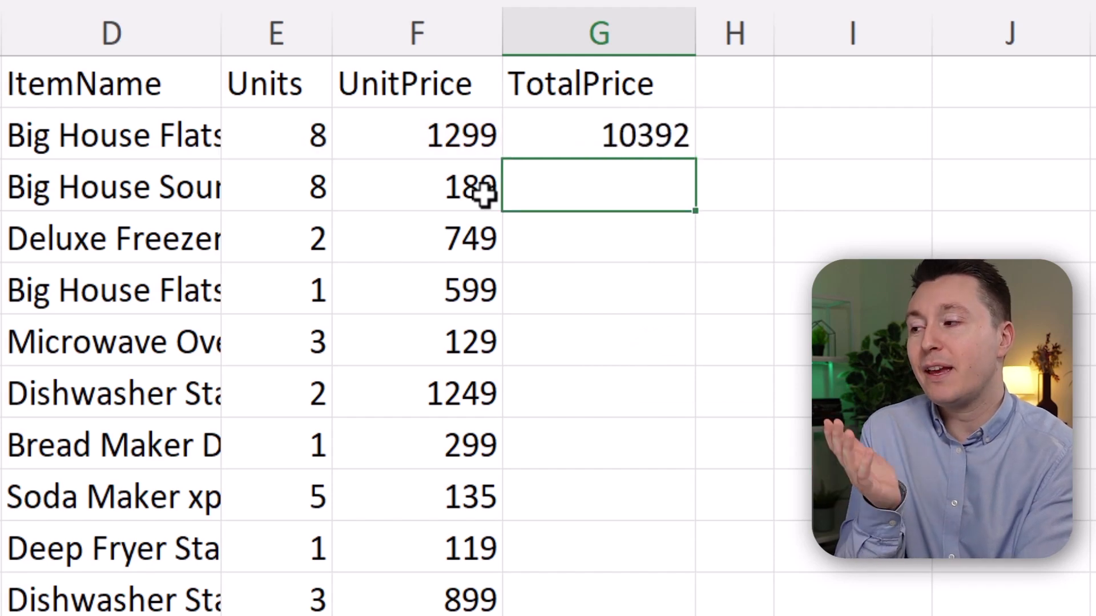
Inspect the cell references used in the formula in G2, leaving the formula as it is
key(Up)
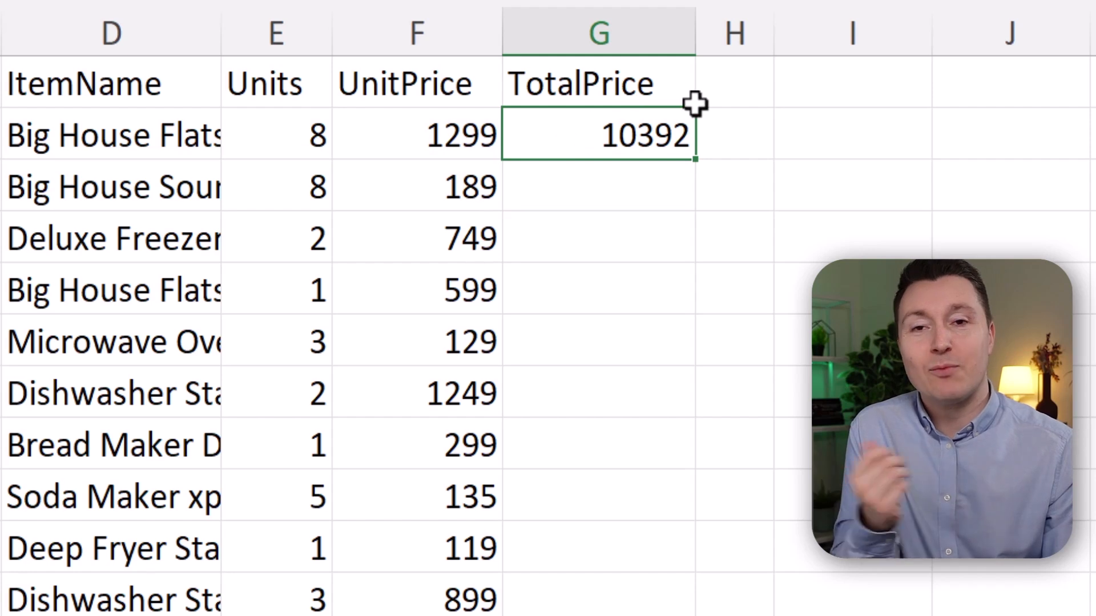
double_click(622, 137)
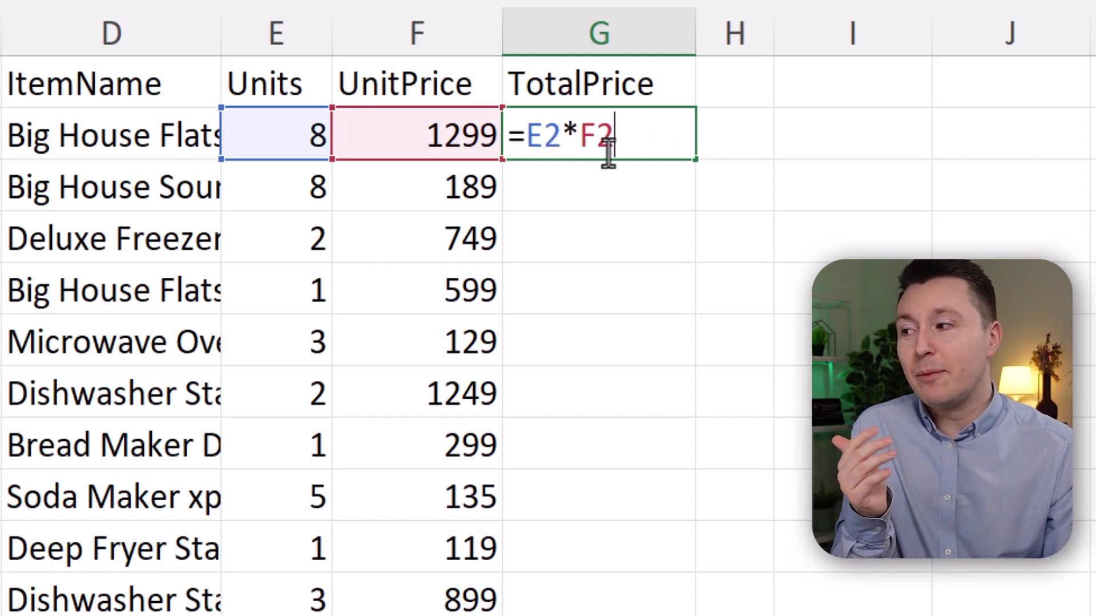
drag(526, 140, 612, 139)
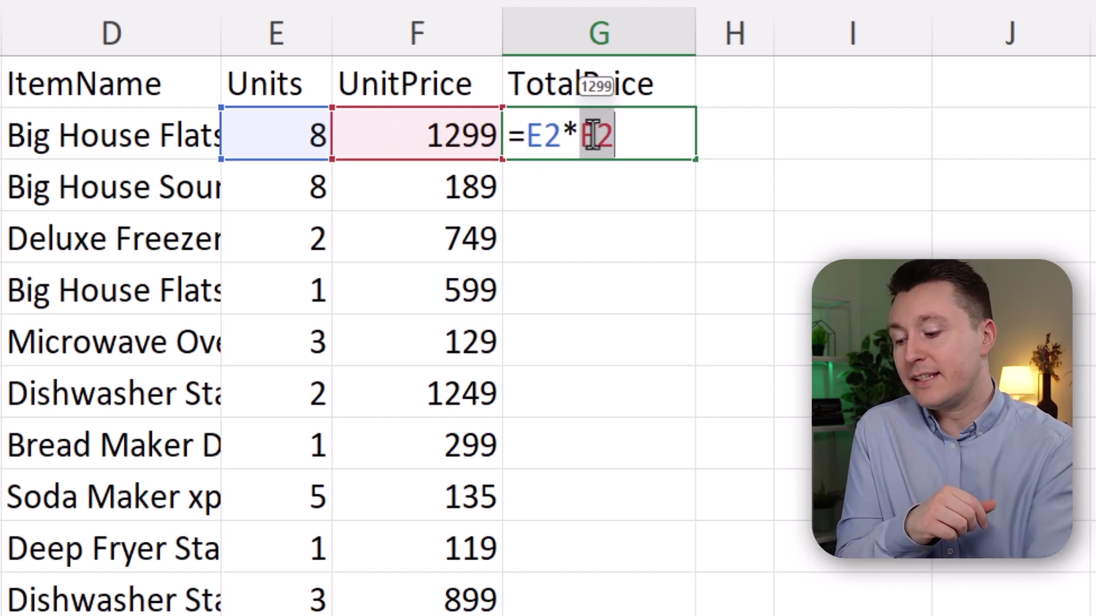
key(Return)
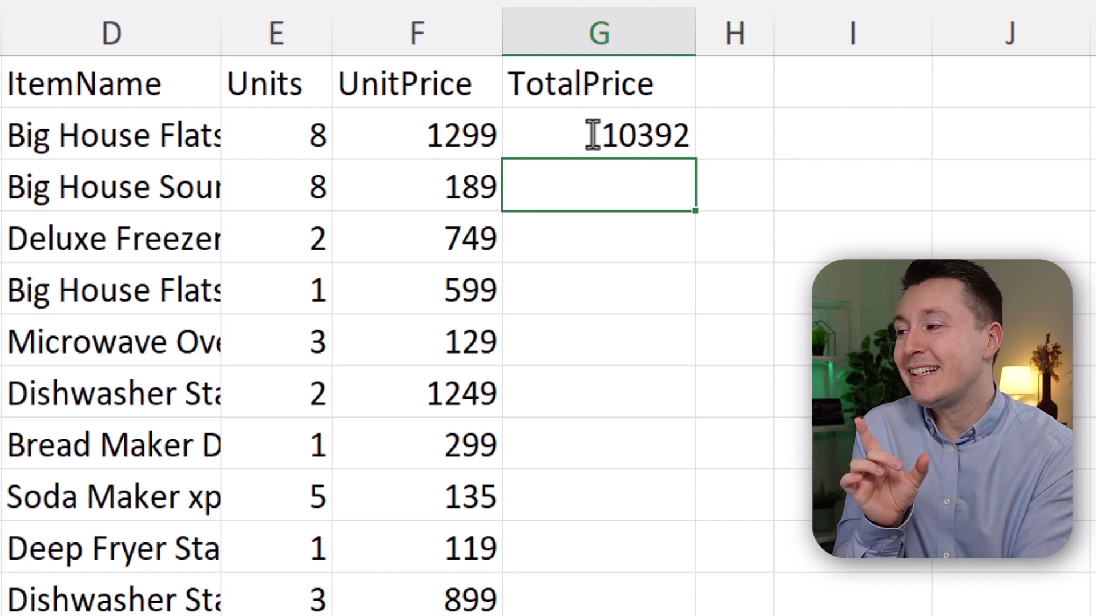
Change the first order's Units in E2 to 10 and then to 20 to test the TotalPrice formula
key(Up)
key(Left)
key(Left)
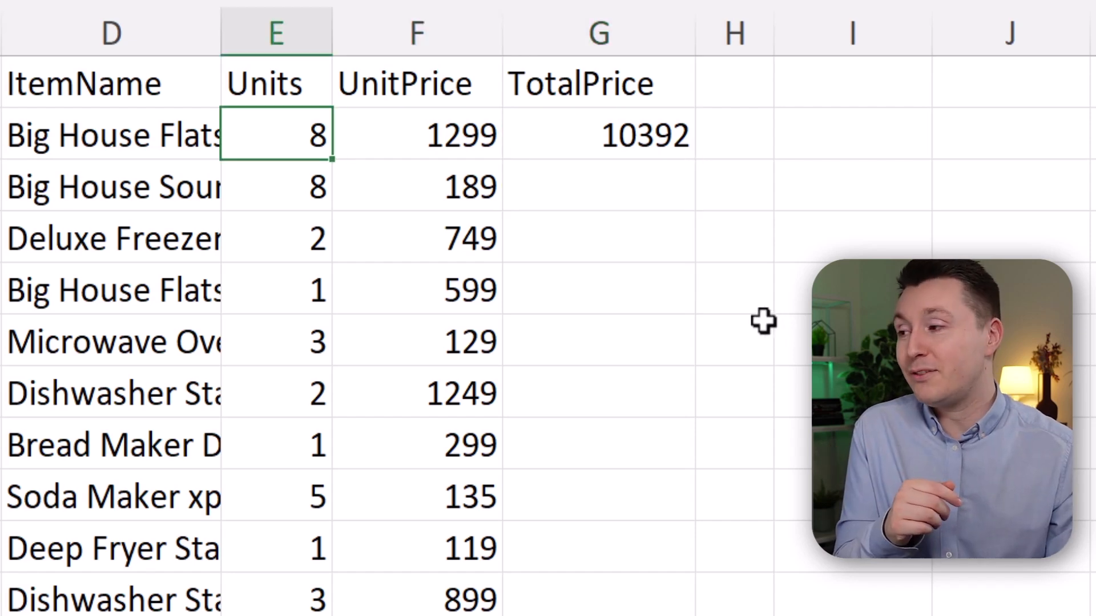
key(Left)
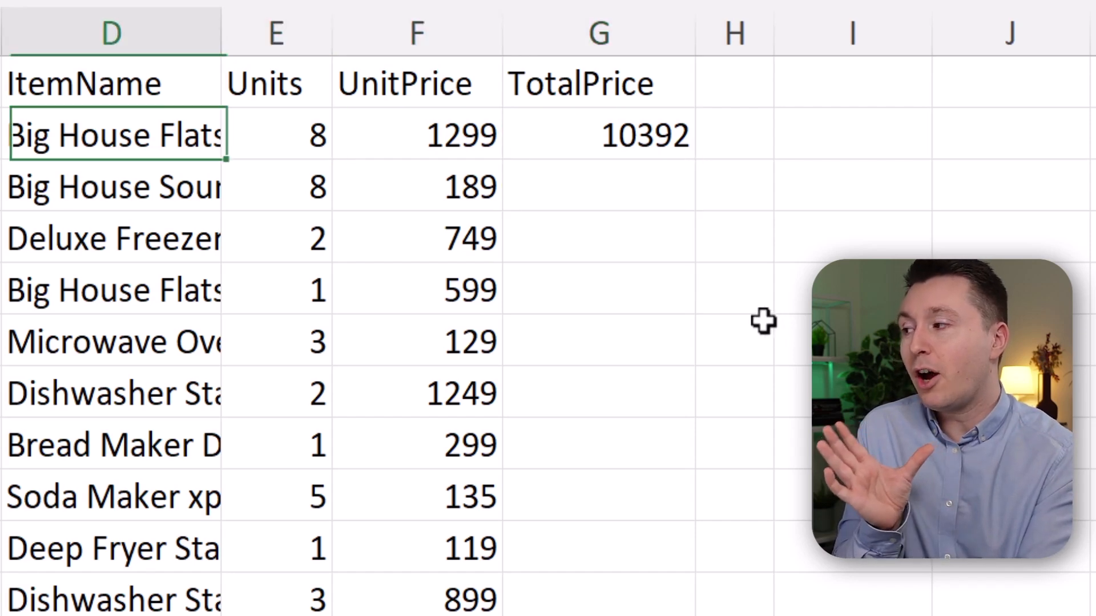
key(Right)
key(Right)
key(Left)
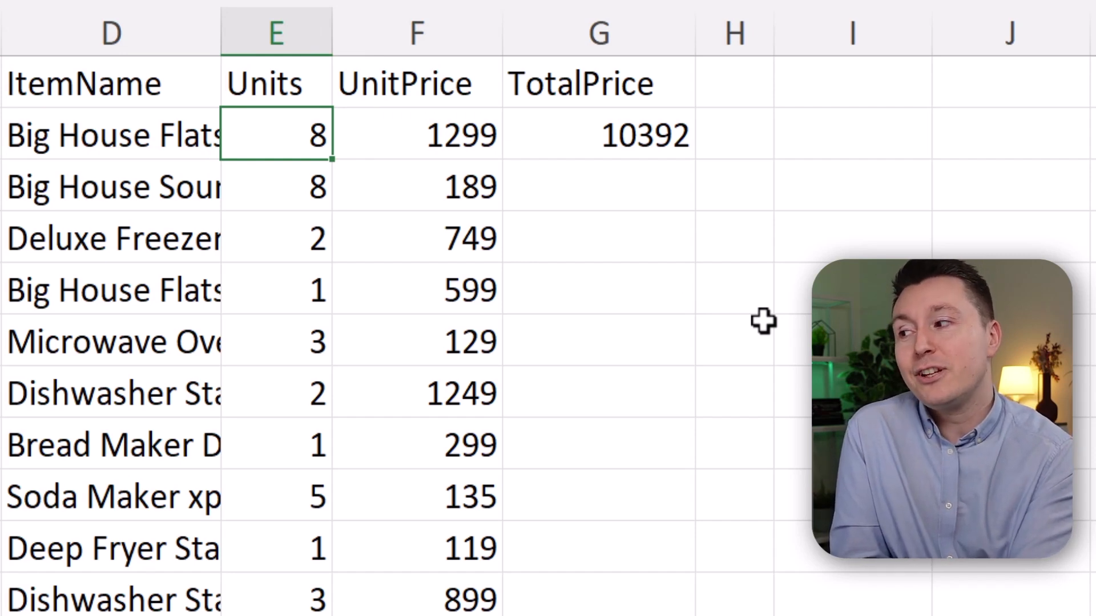
text(10)
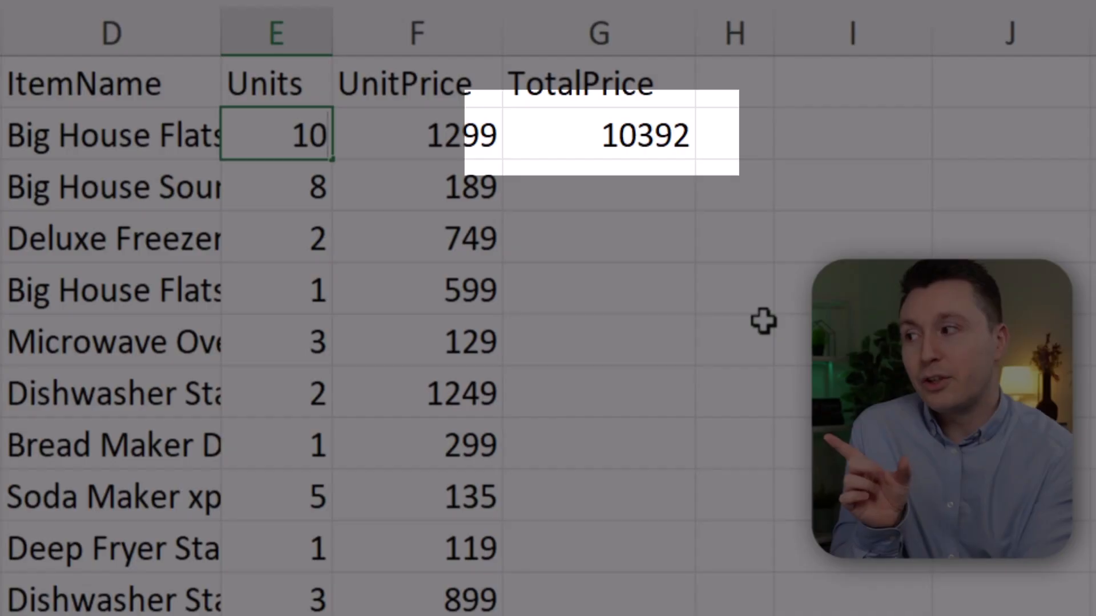
key(Return)
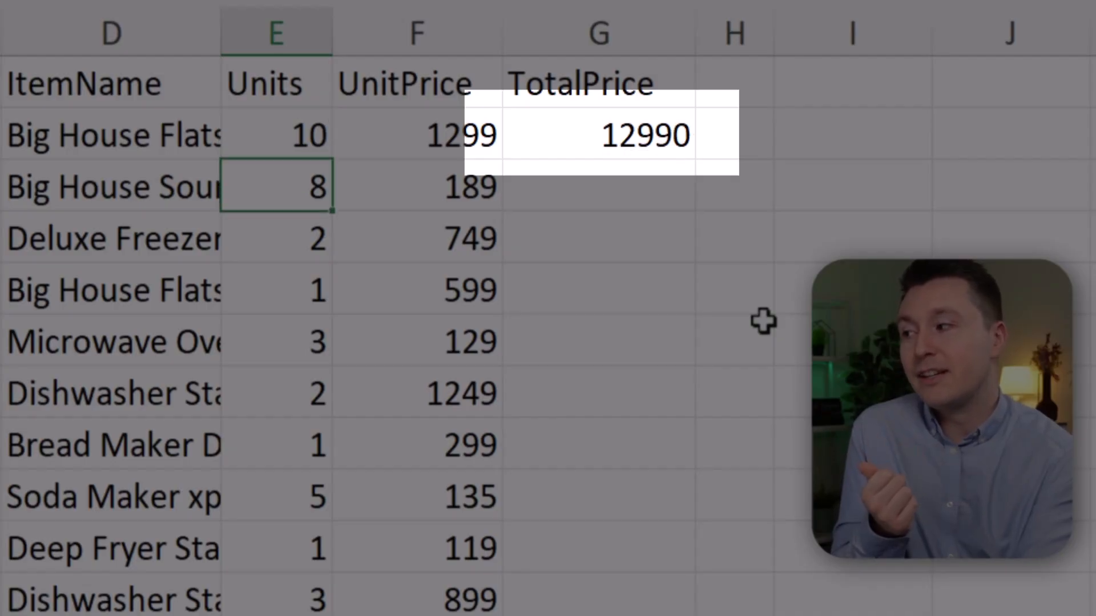
key(Up)
text(20)
key(Return)
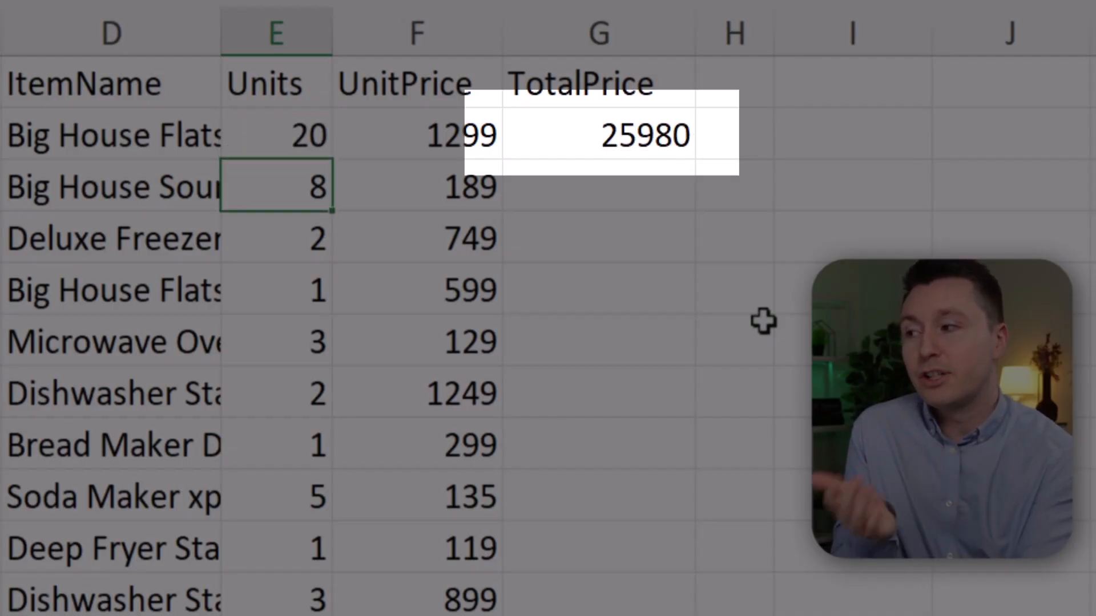
Set the first order's Units in E2 back to 8
key(Up)
text(8)
key(Return)
key(Up)
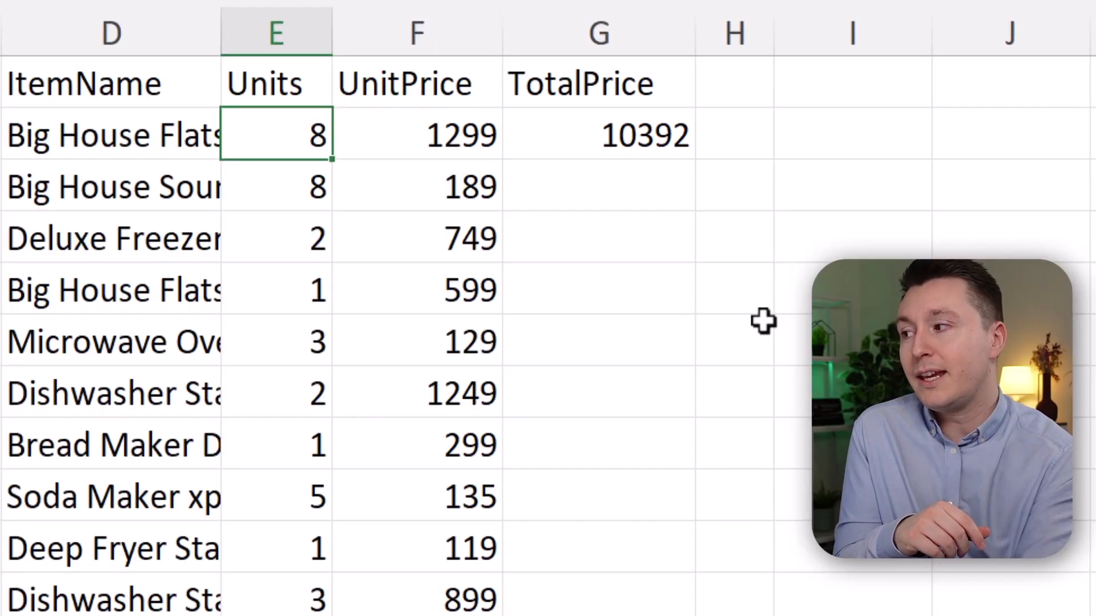
Set the first order's UnitPrice in F2 to 1499
key(Right)
text(1499)
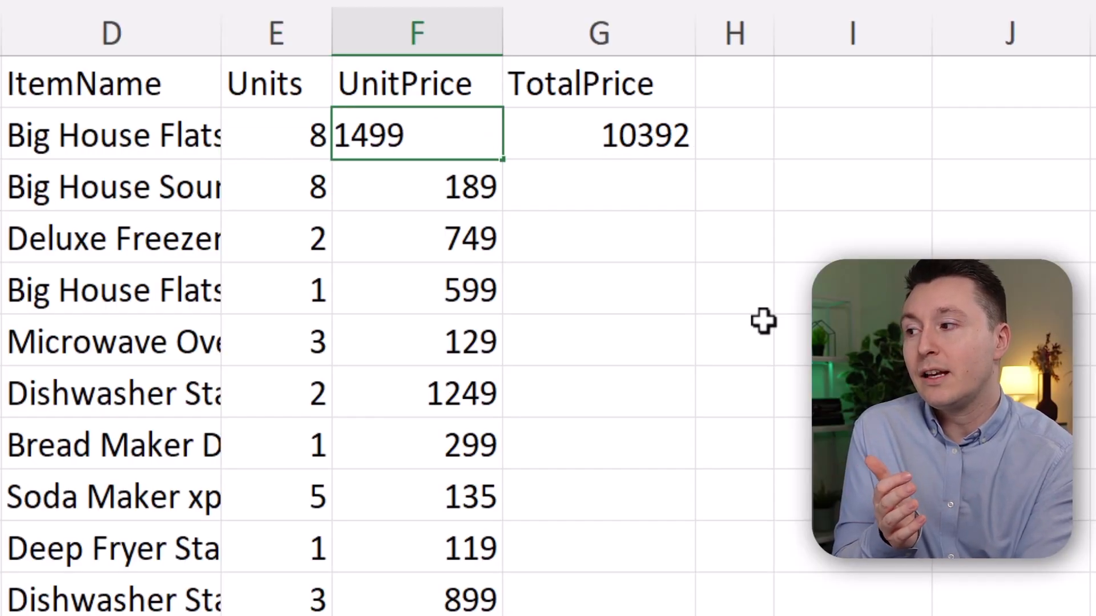
key(Return)
key(Up)
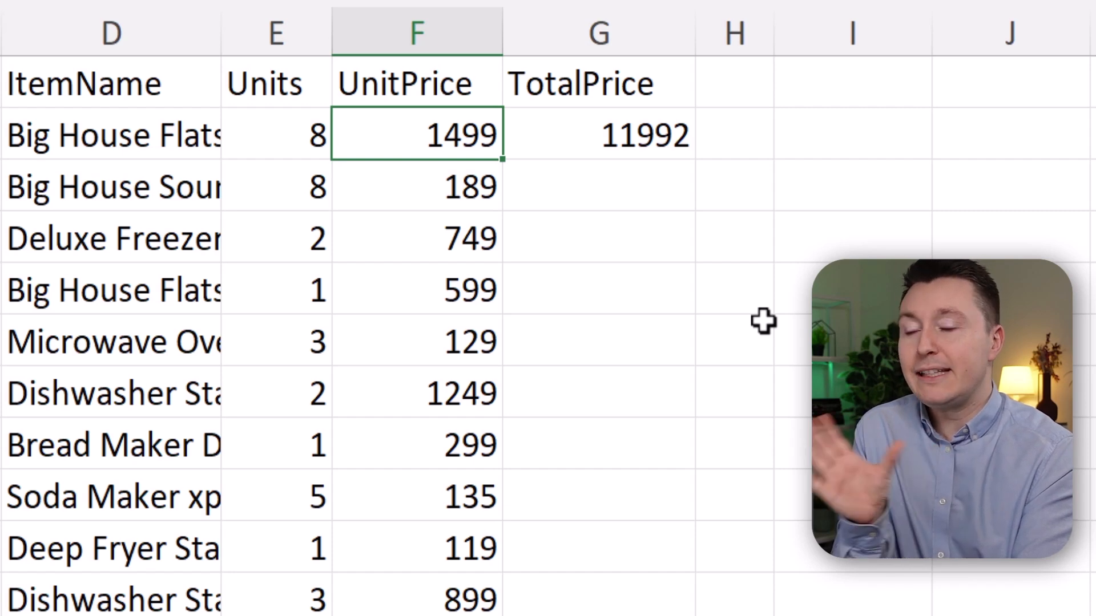
Replace the TotalPrice formula in G2 with the fixed numbers =8*1299
key(Right)
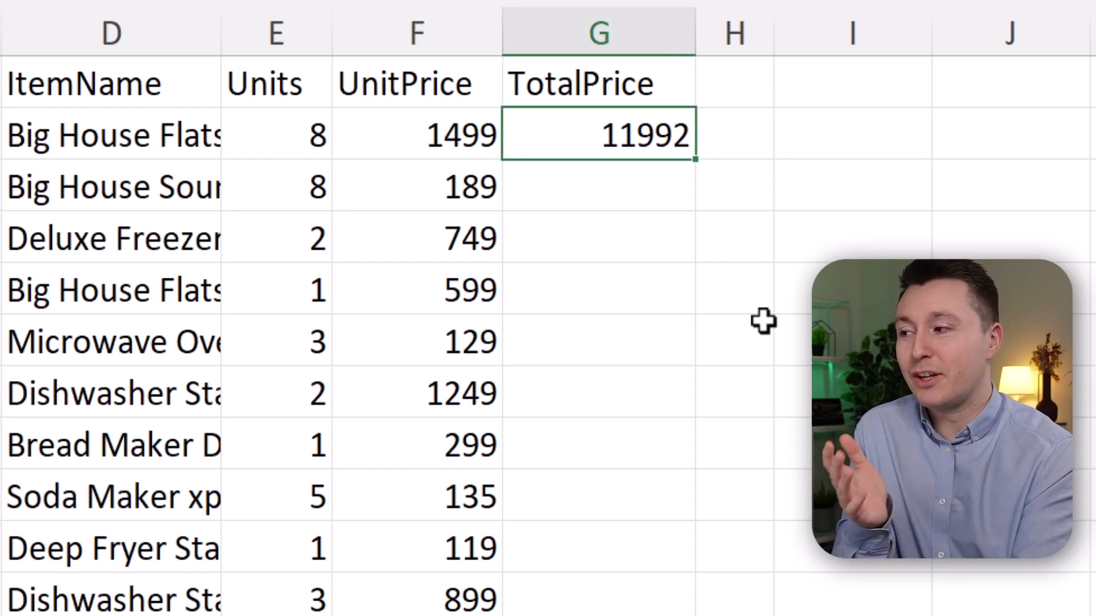
text(=8*)
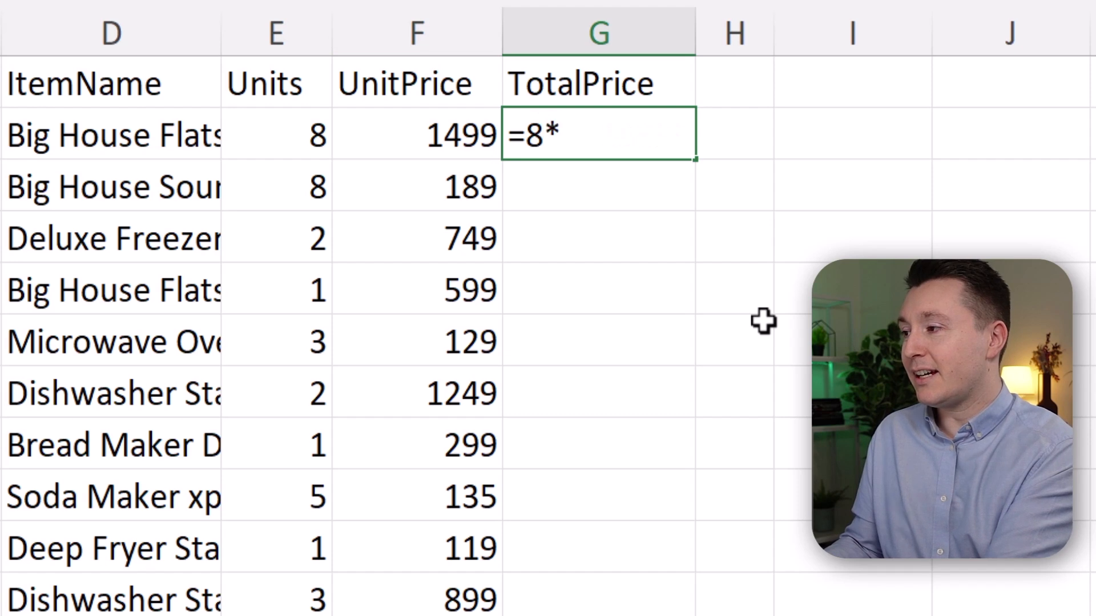
text(1299)
key(Up)
key(Left)
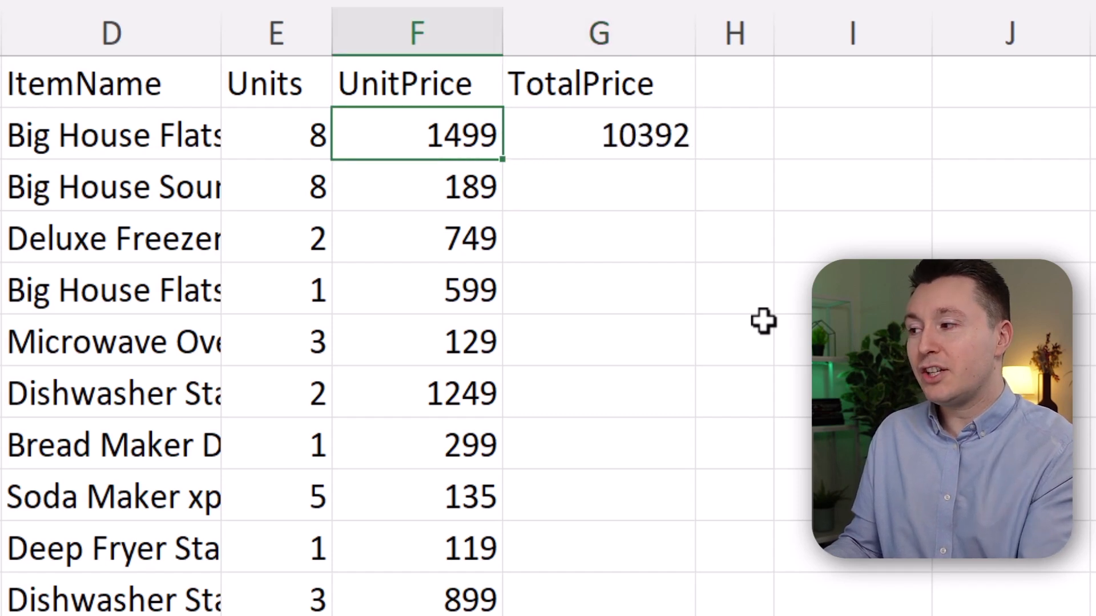
Set the first order's UnitPrice in F2 back to 1299
text(1299)
key(Return)
key(Up)
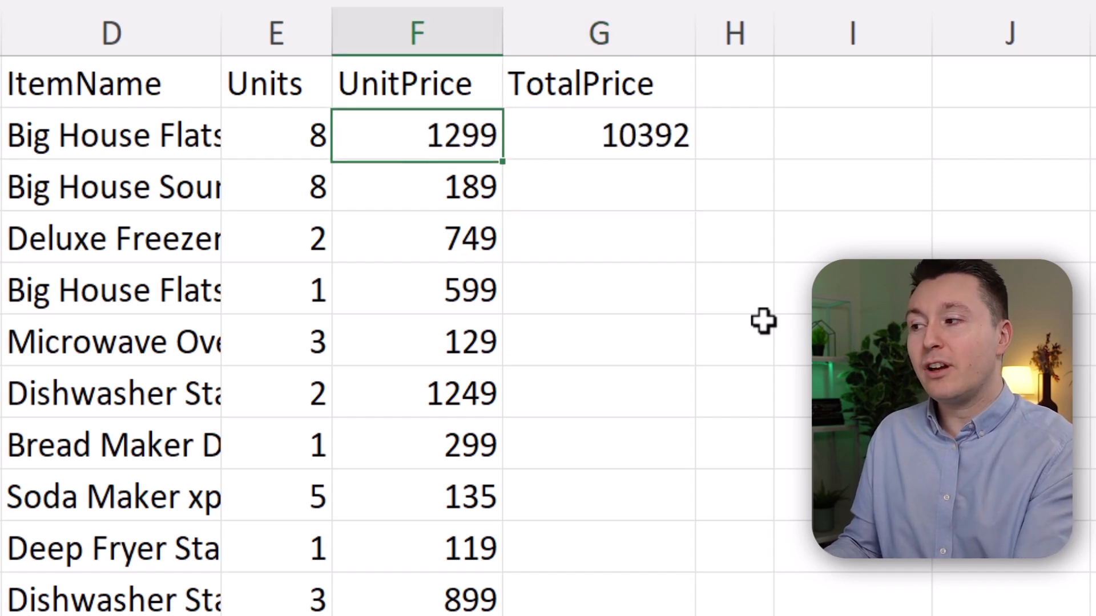
key(Right)
key(Left)
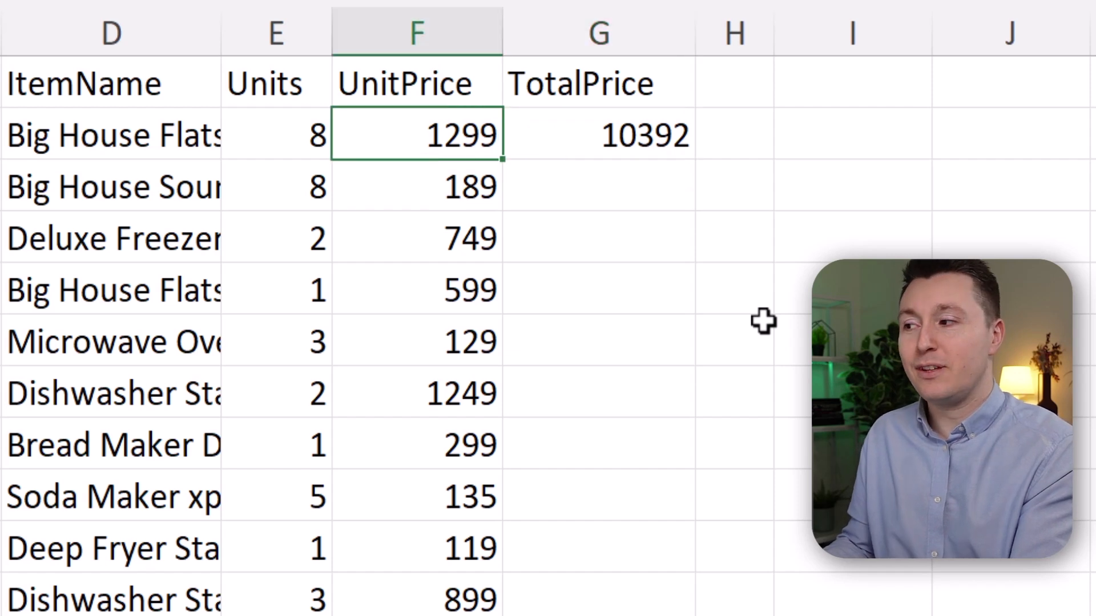
Rebuild the G2 formula as =E2*F2 by referencing the Units and UnitPrice cells of the same row
key(Right)
text(=)
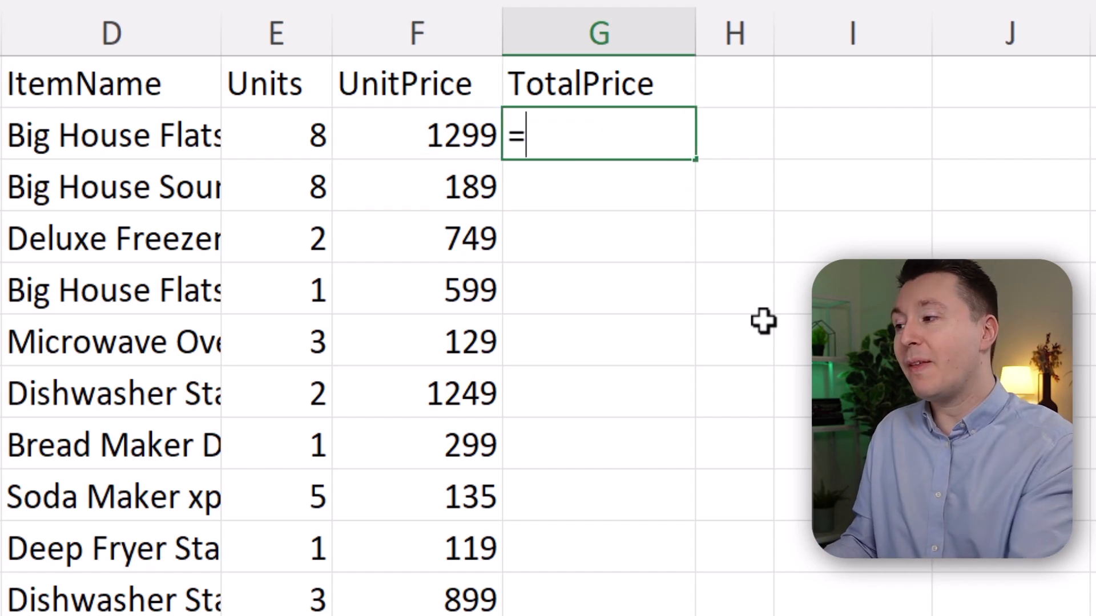
key(Left)
key(Left)
text(*)
key(Left)
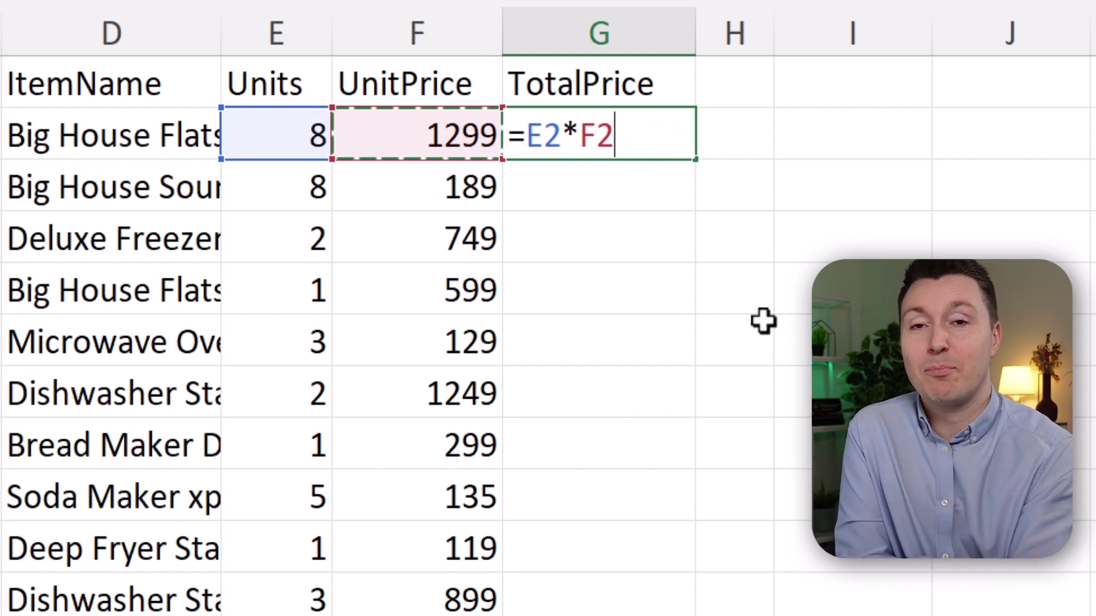
key(Return)
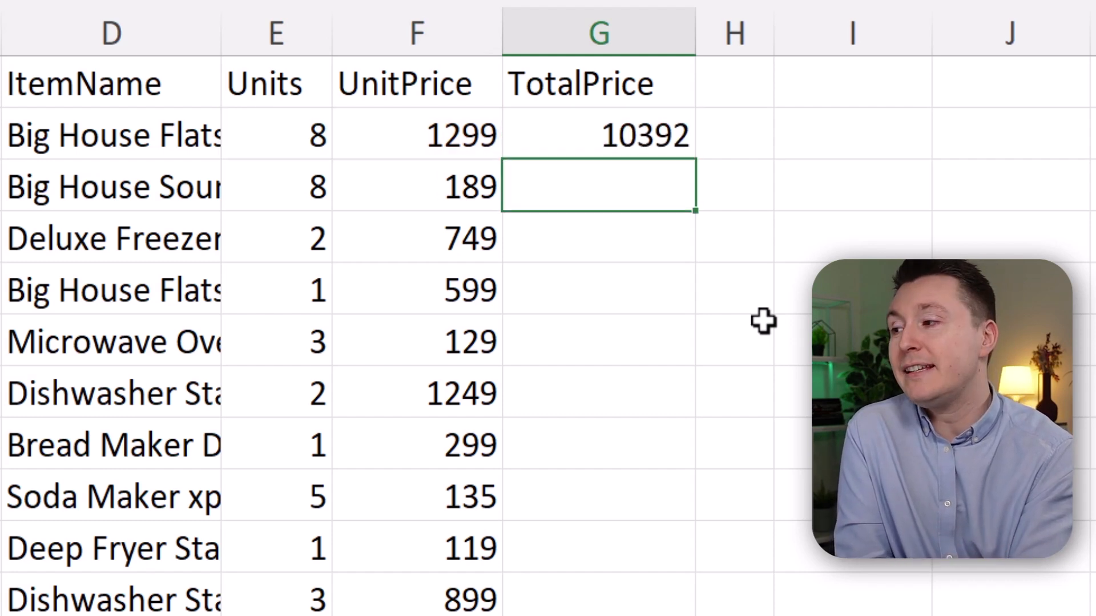
Overwrite G2 with the hard-coded calculation =8*1299, keeping the cell selected
key(Up)
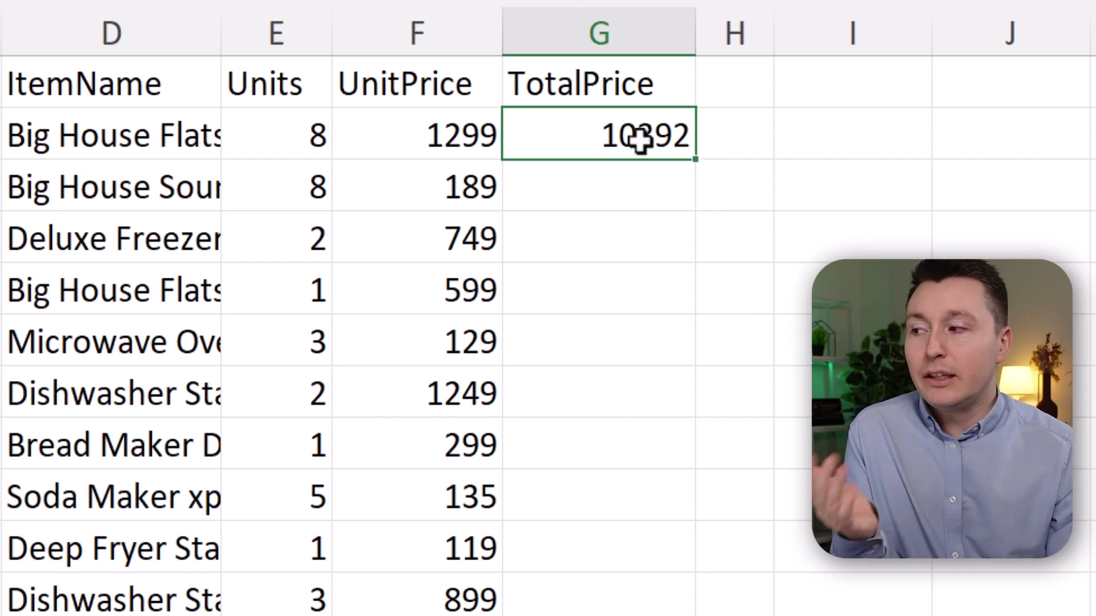
text(=8)
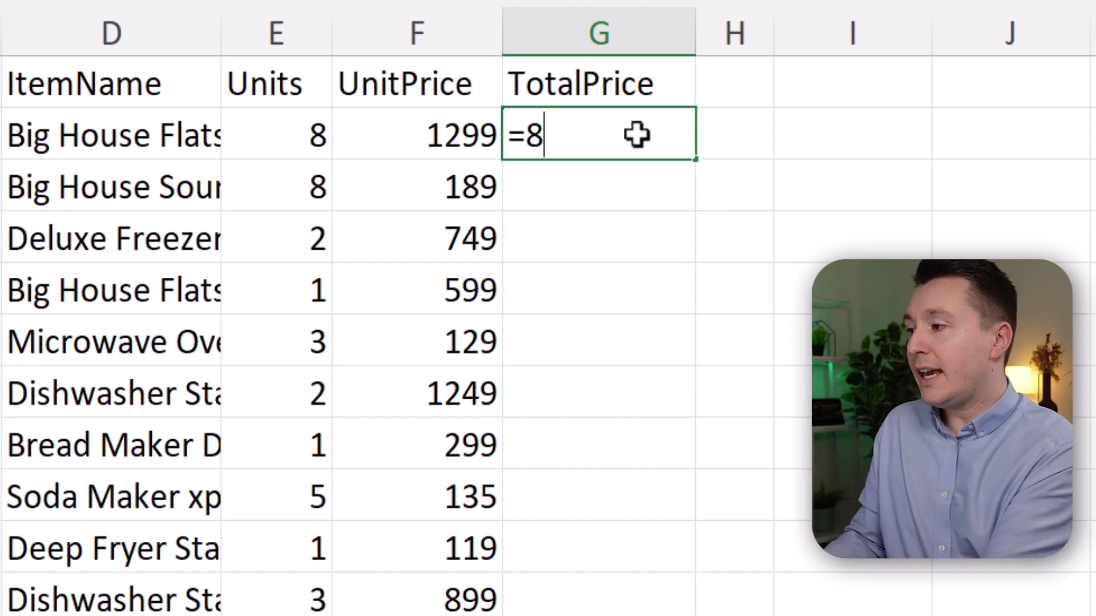
text(*1299)
key(ctrl+Return)
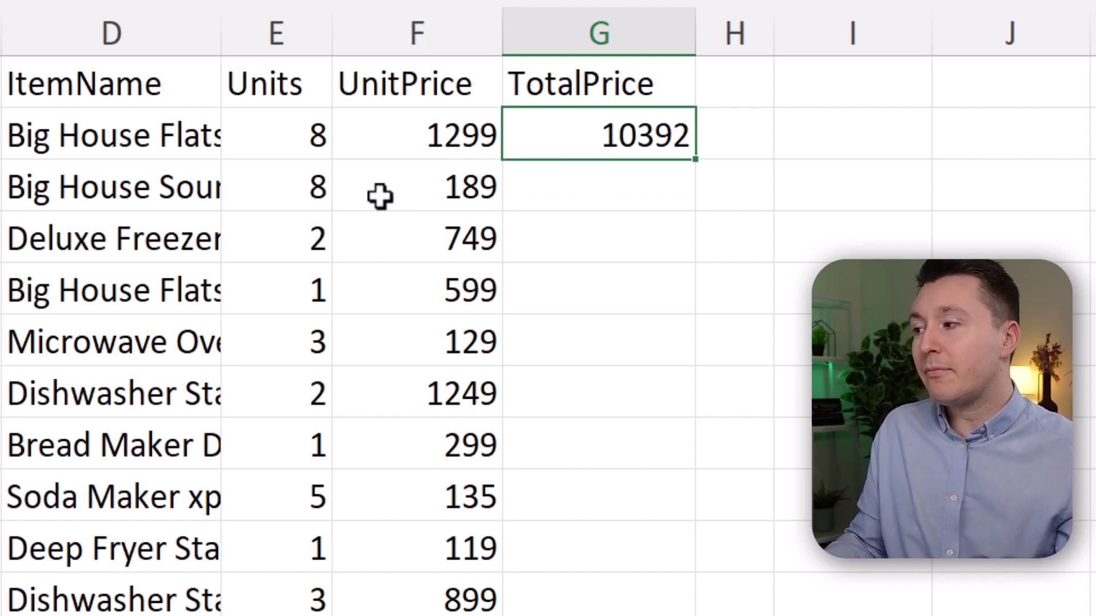
Try filling the hard-coded G2 calculation down to G7, and clear the copies in G3:G7
drag(294, 182, 466, 603)
click(646, 171)
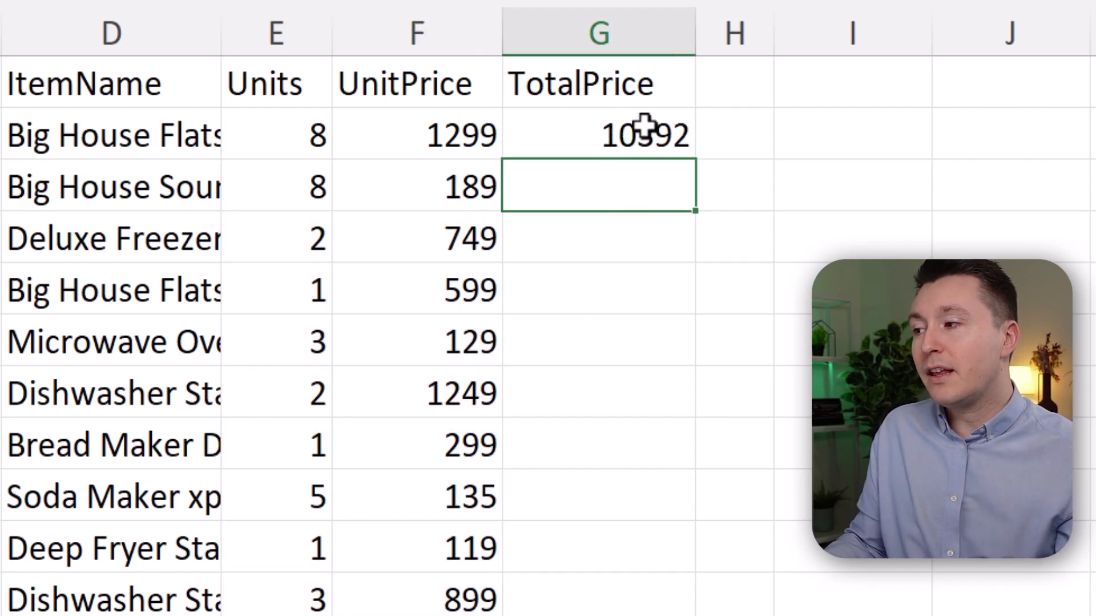
click(645, 128)
mouse_move(700, 166)
mouse_down()
mouse_move(692, 379)
mouse_move(689, 184)
mouse_move(700, 163)
mouse_up()
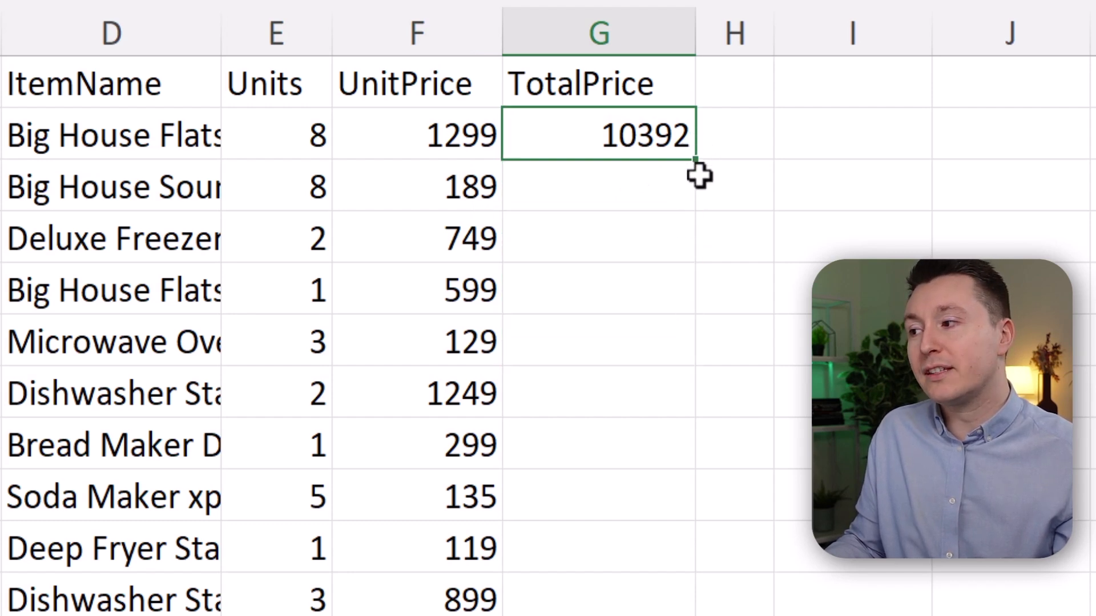
drag(700, 164, 685, 413)
mouse_move(633, 187)
mouse_down()
mouse_move(636, 379)
mouse_move(635, 201)
mouse_up()
click(639, 183)
key(Delete)
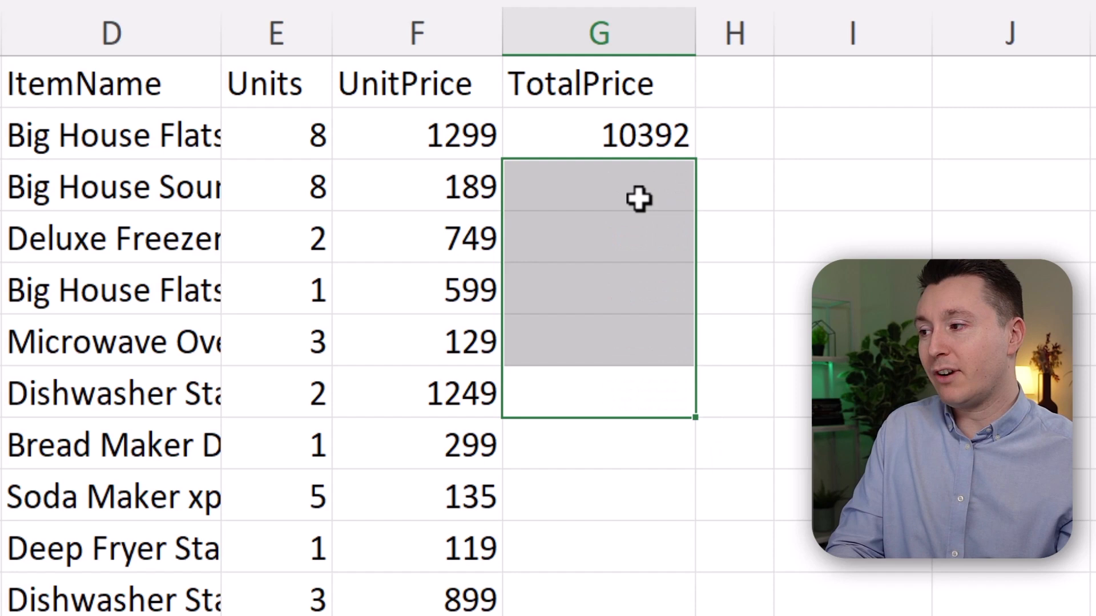
Calculate the second order's TotalPrice in G3 with the cell-reference formula =E3*F3
click(638, 177)
text(=)
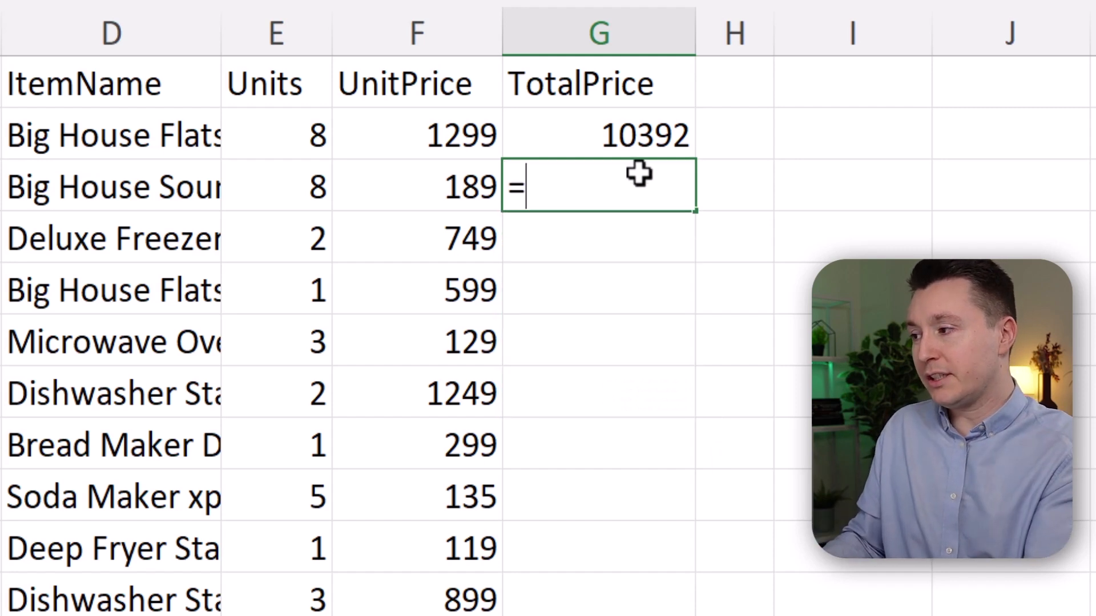
key(Left)
key(Left)
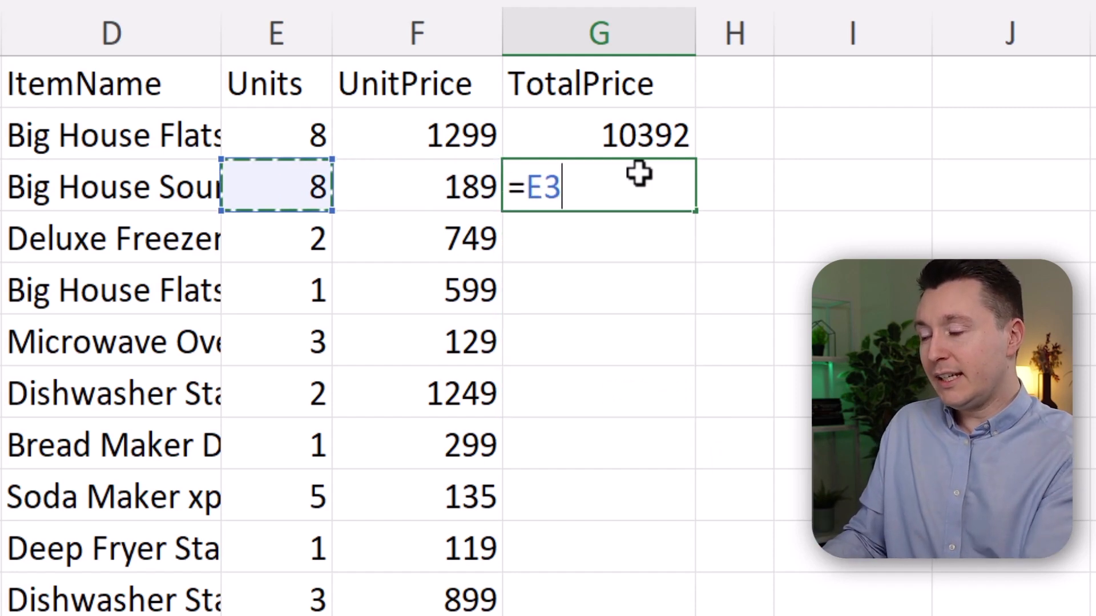
text(*)
key(Left)
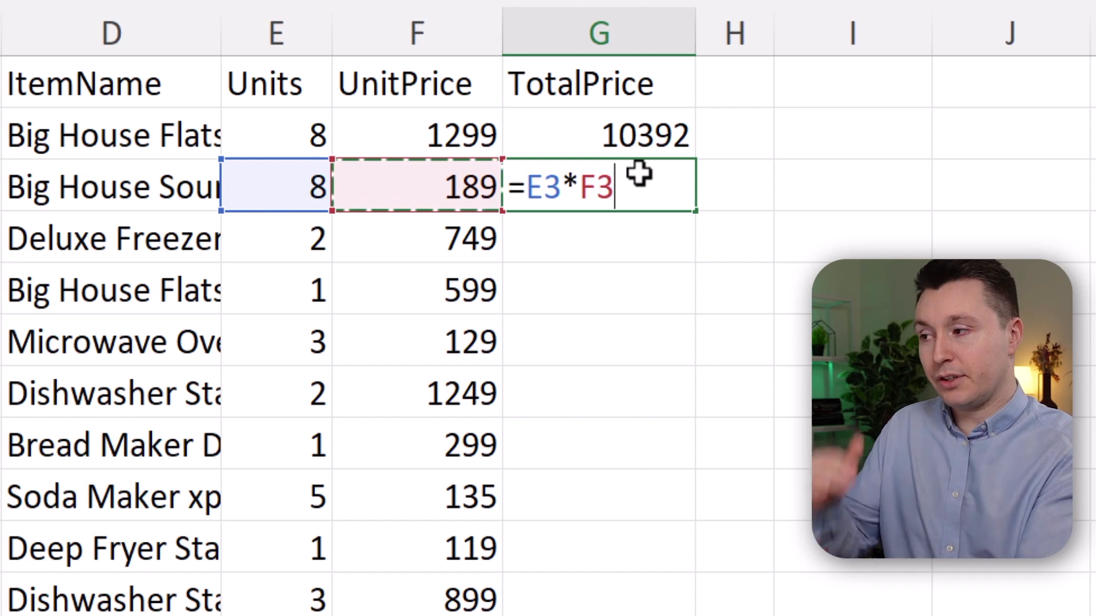
key(Return)
Enter =E2*F2 in G2 with cell references and fill the formula down the TotalPrice column
key(Up)
key(Up)
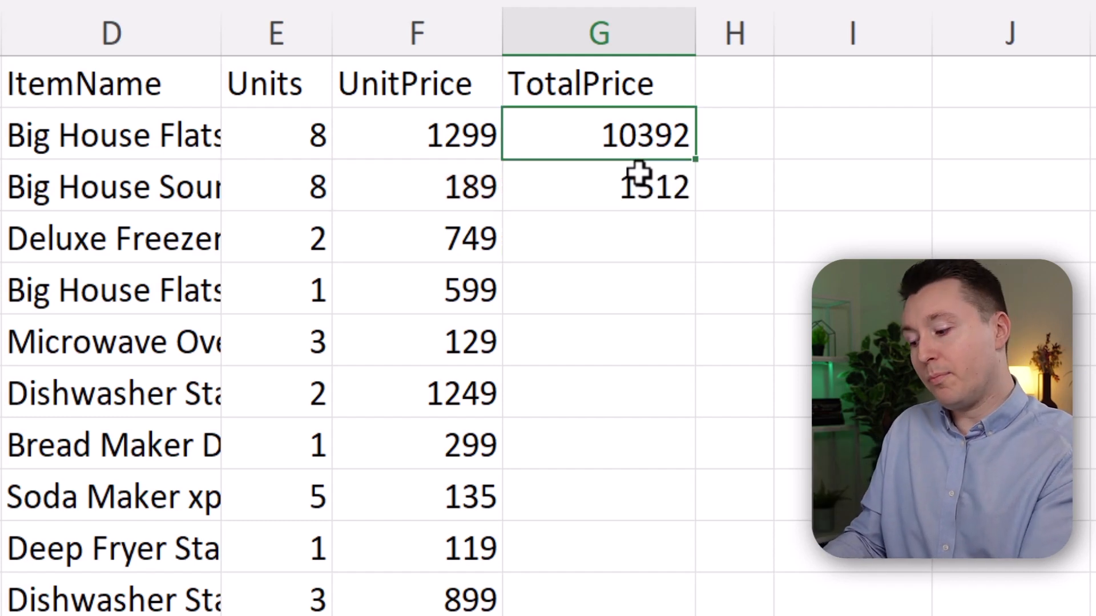
text(=)
key(Left)
key(Left)
text(*)
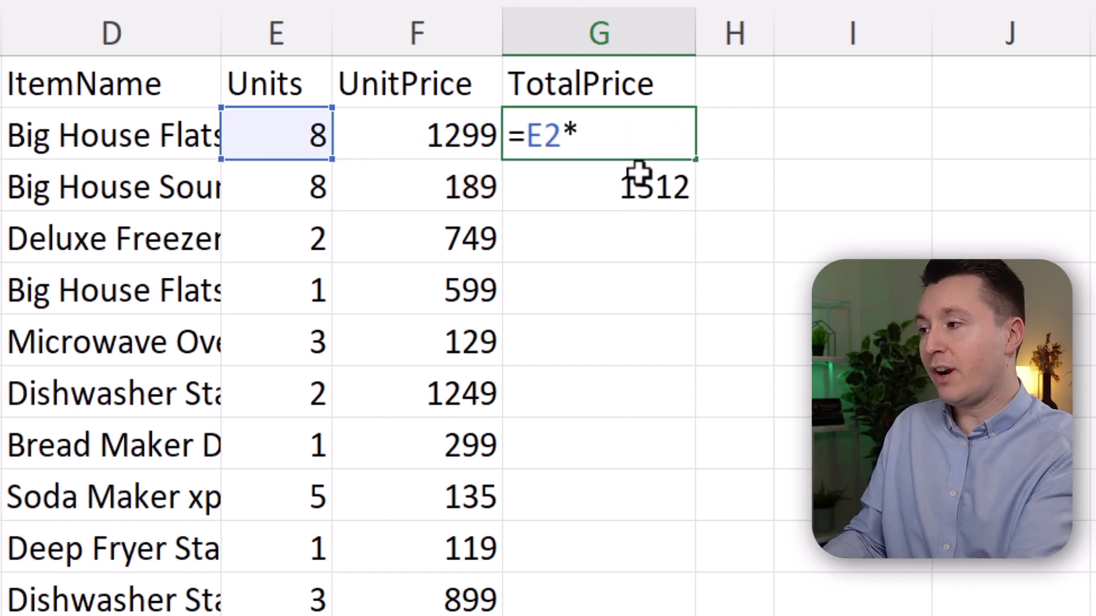
key(Left)
key(Return)
key(Up)
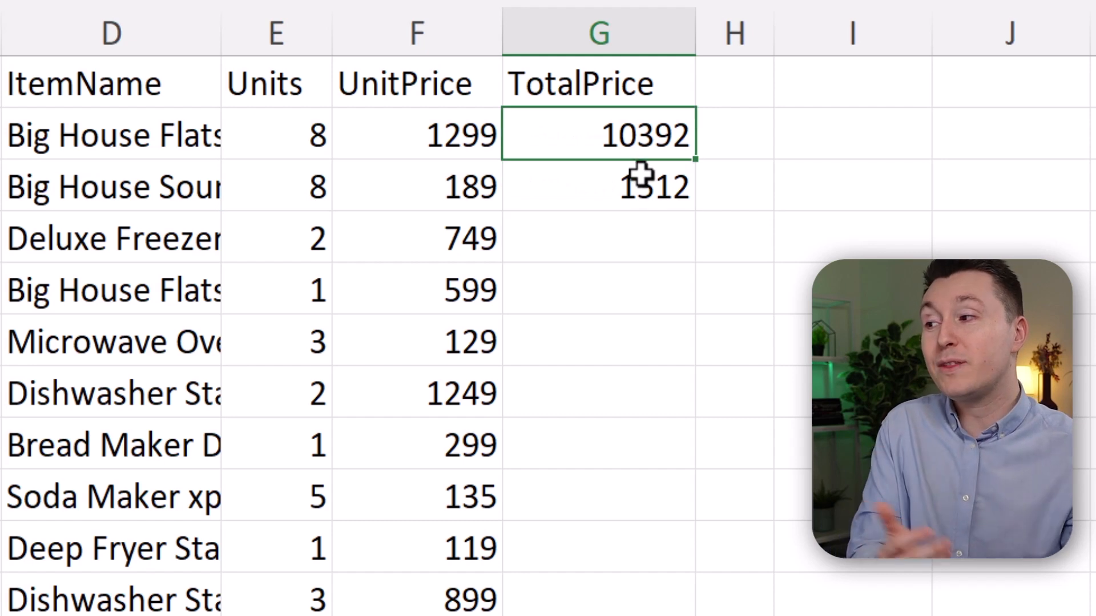
drag(697, 164, 679, 615)
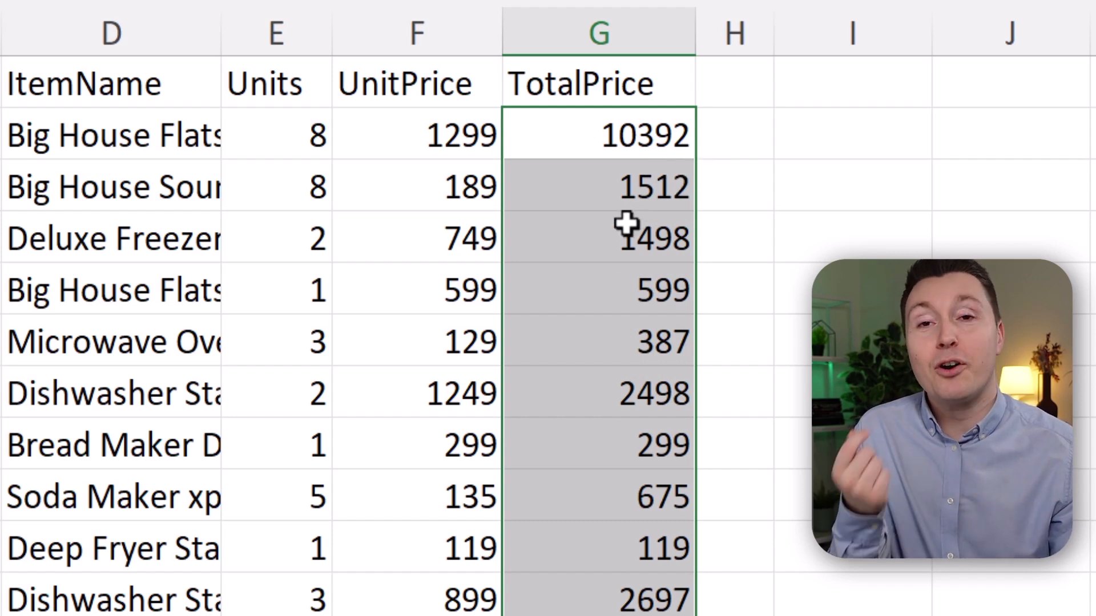
Inspect the formulas in G2 and G5 to compare their row references, leaving both formulas as they are
click(626, 146)
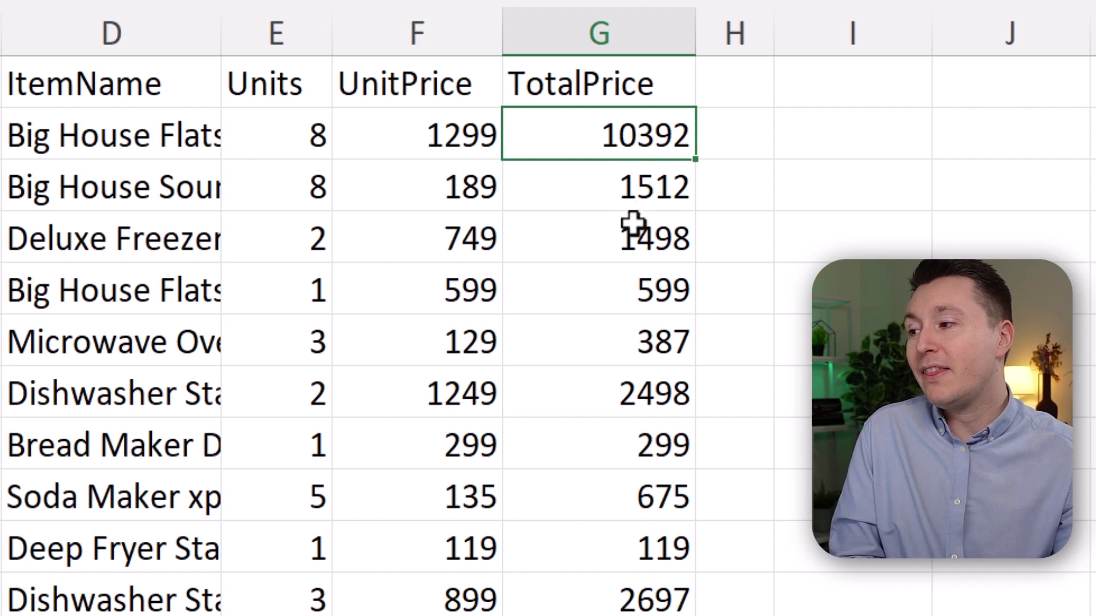
double_click(623, 131)
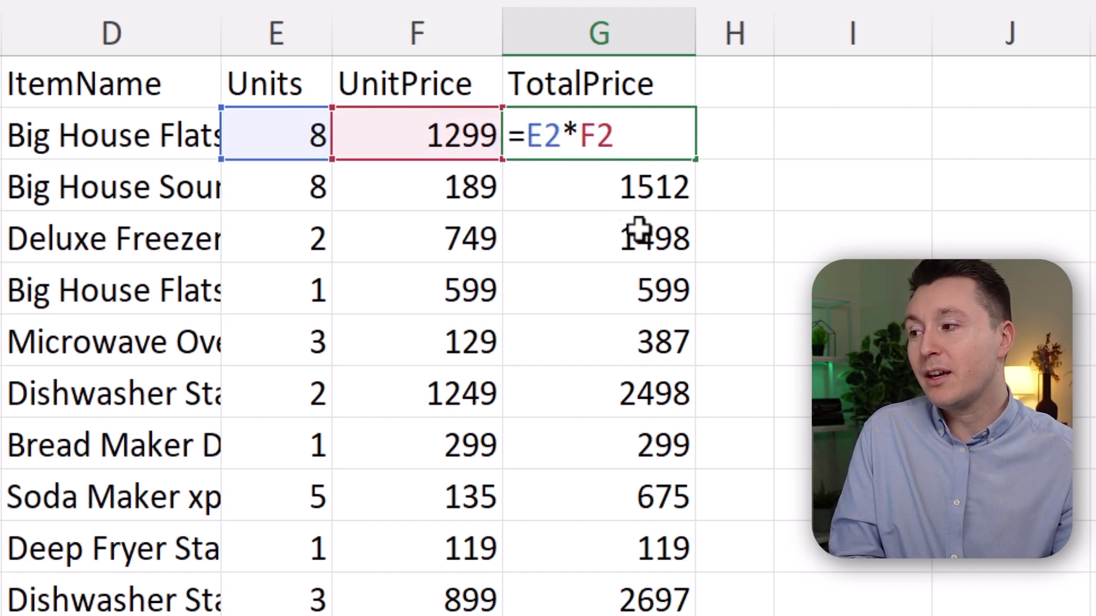
double_click(645, 283)
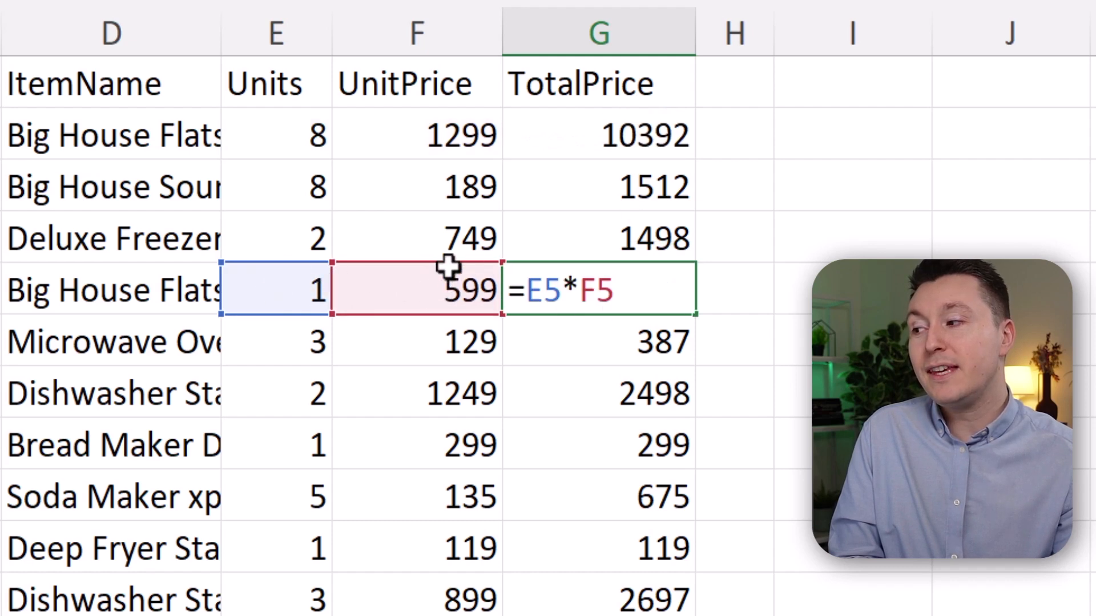
drag(528, 294, 562, 294)
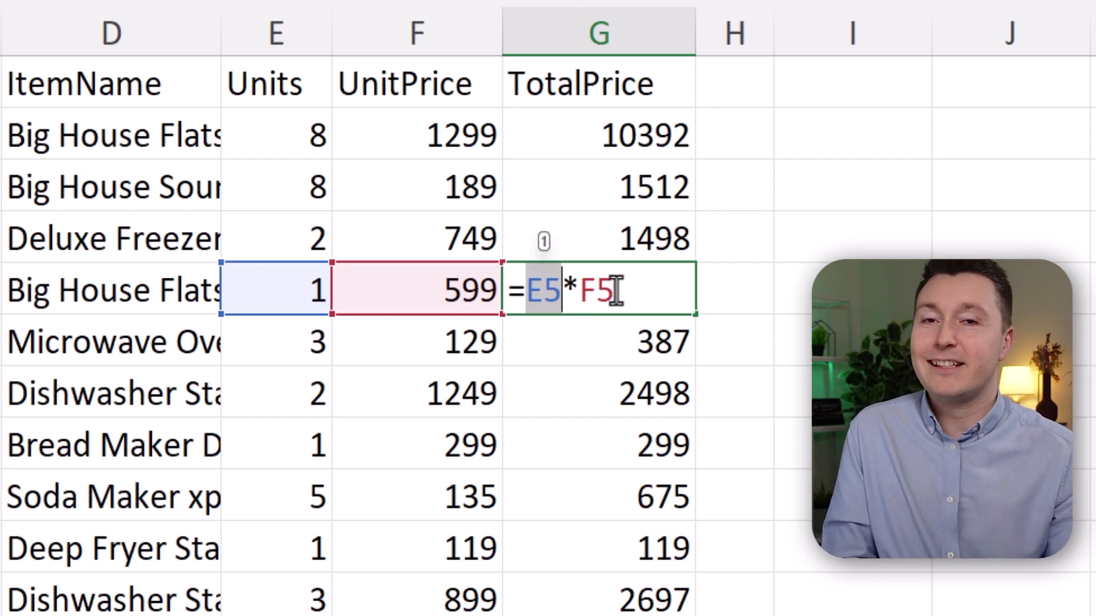
click(618, 292)
key(Return)
click(619, 291)
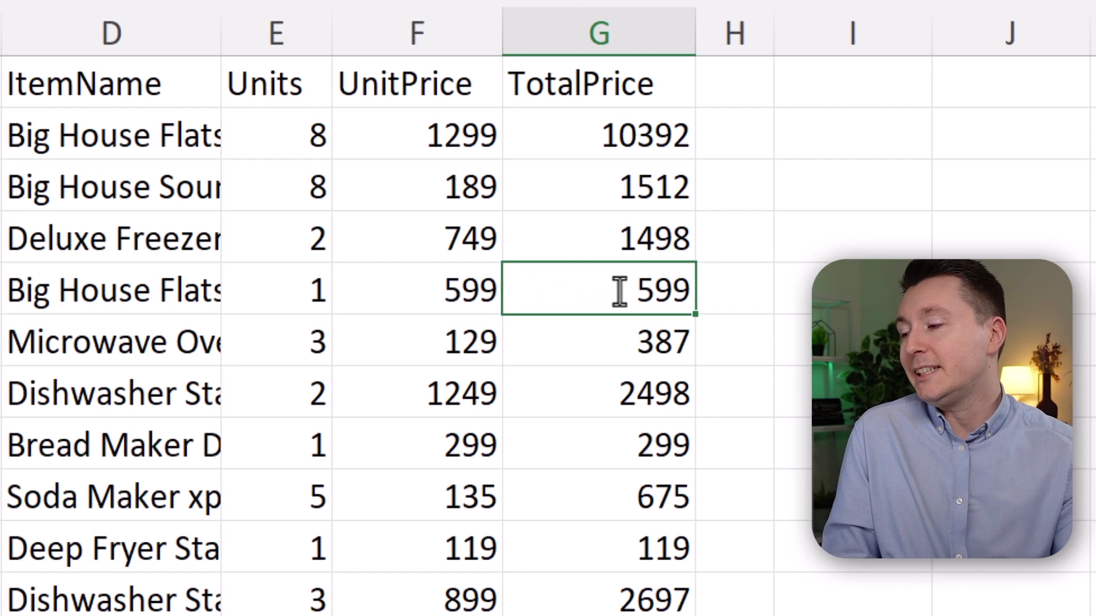
Add a Fee heading in I1 beside the table and enter 500% in I2
key(ctrl+Up)
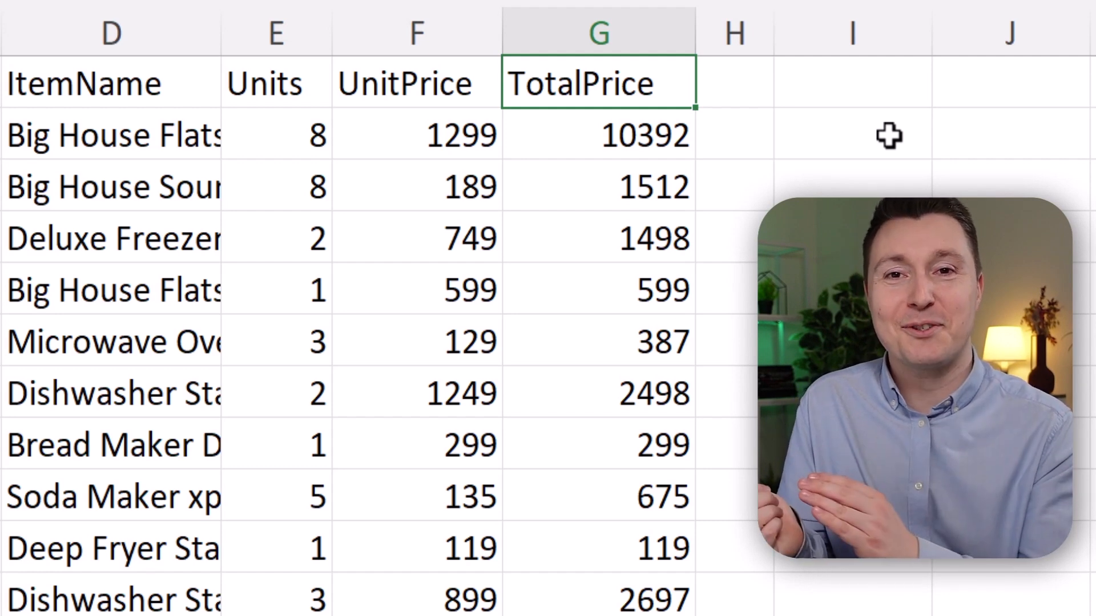
click(878, 99)
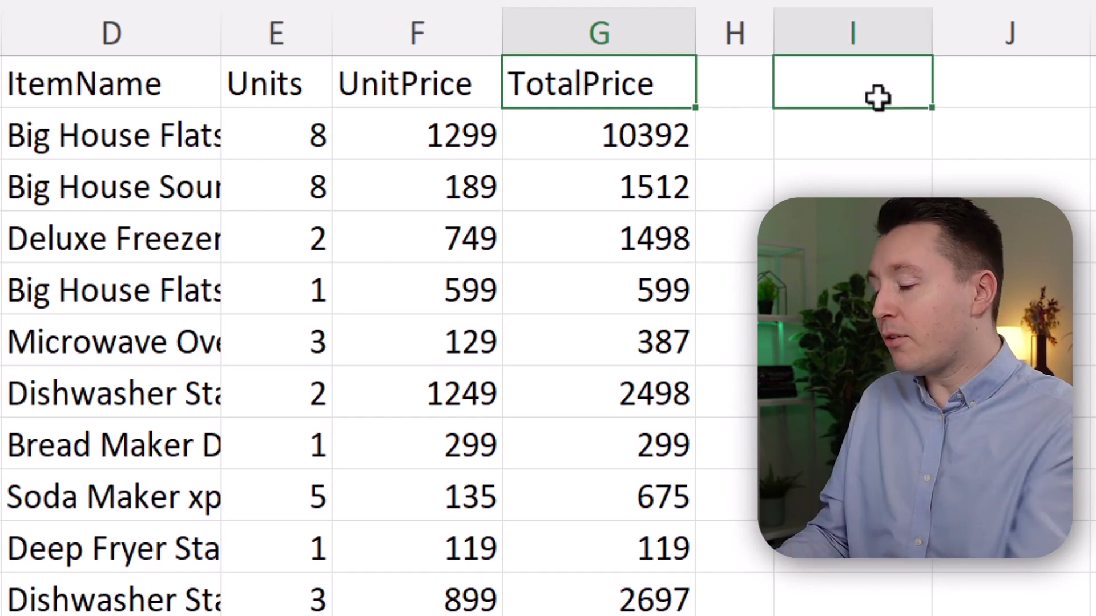
key(Return)
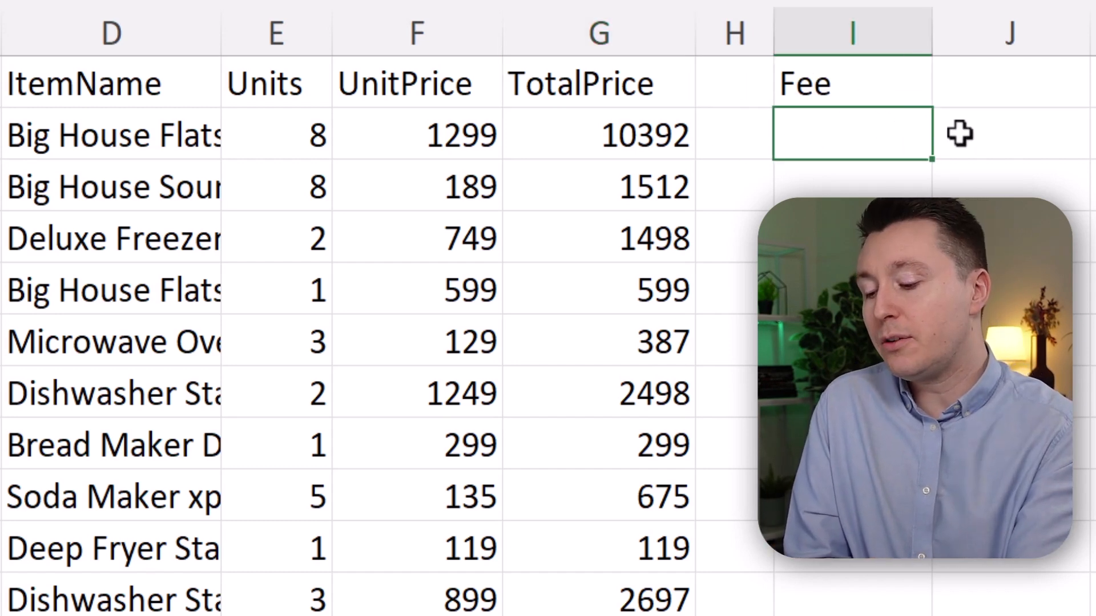
text(500%)
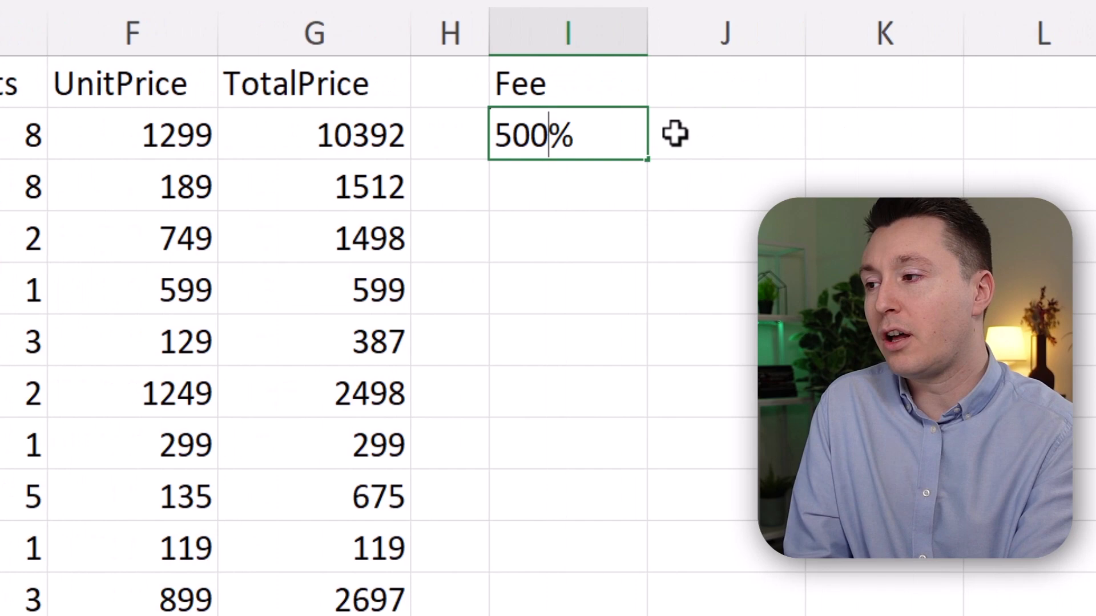
key(Return)
key(Up)
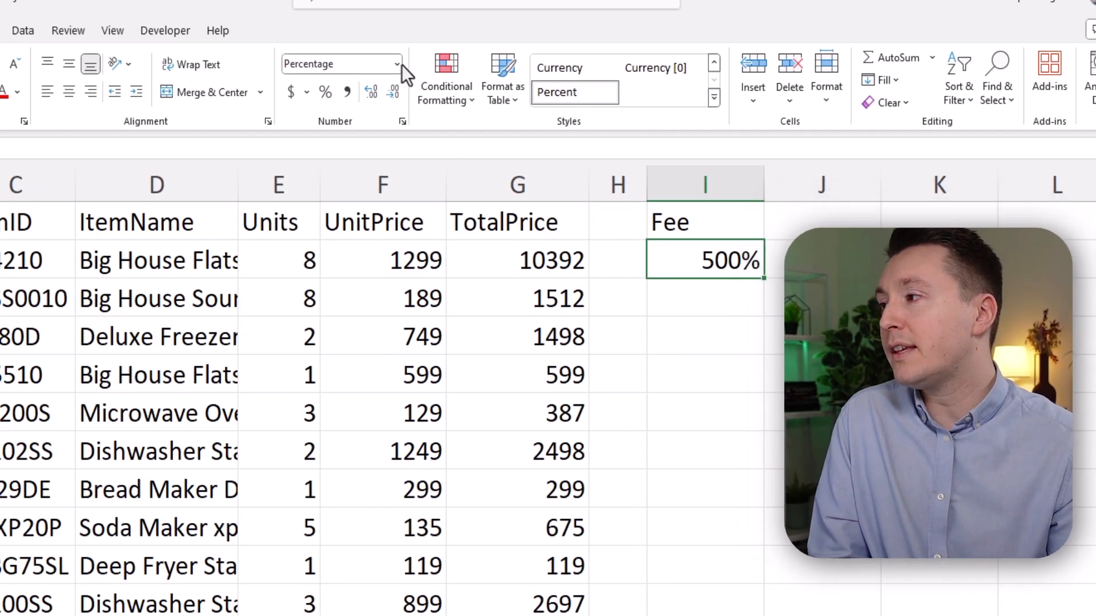
Format the fee cell I2 as Number and set its value to 500
click(397, 65)
click(365, 142)
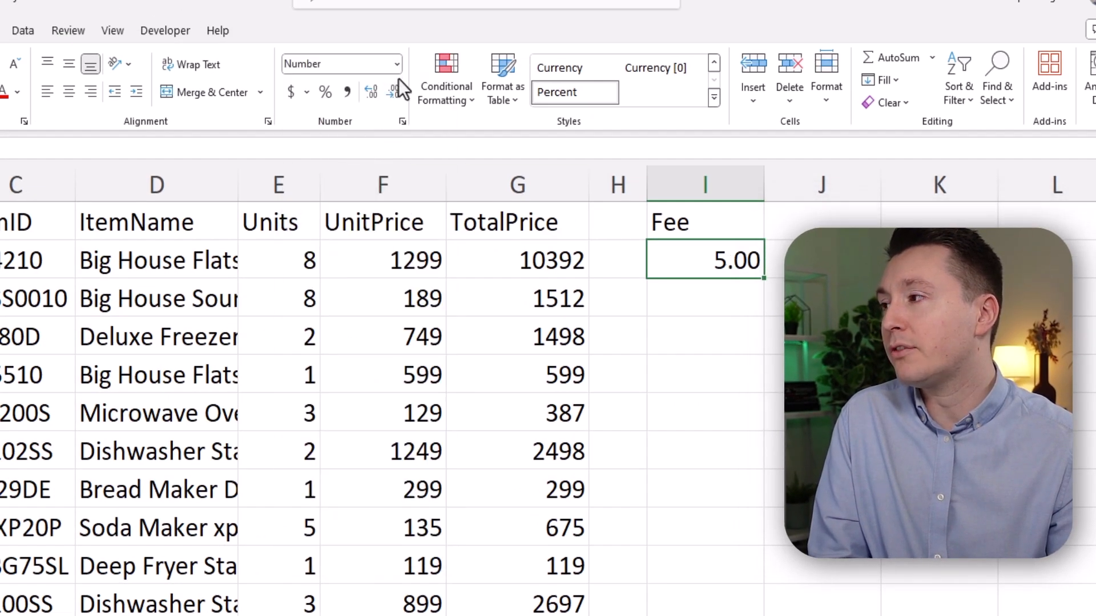
click(674, 287)
click(699, 252)
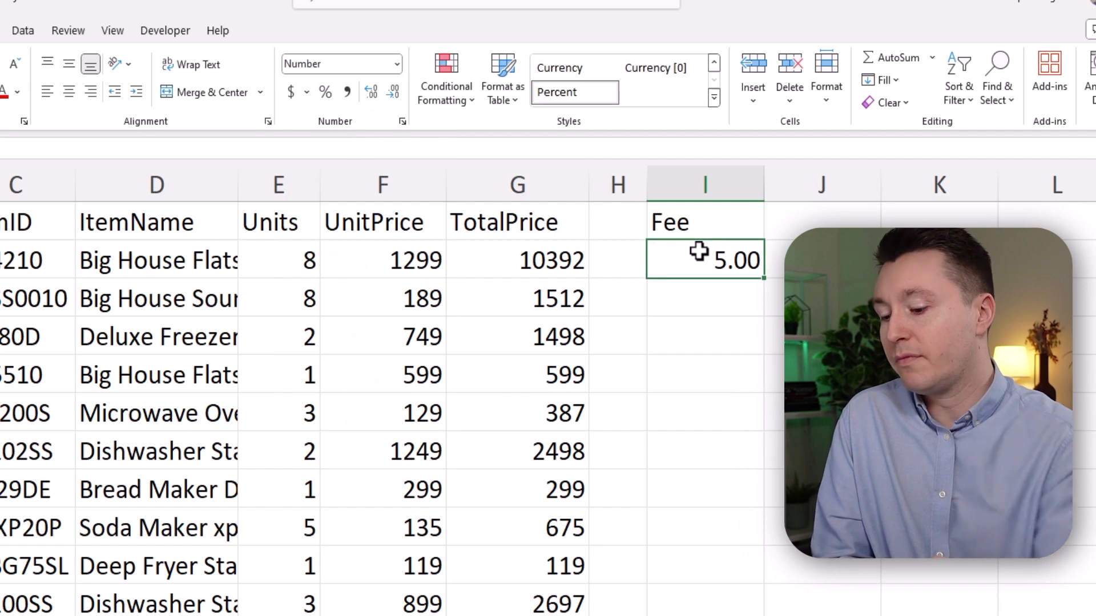
text(500)
key(Return)
click(699, 252)
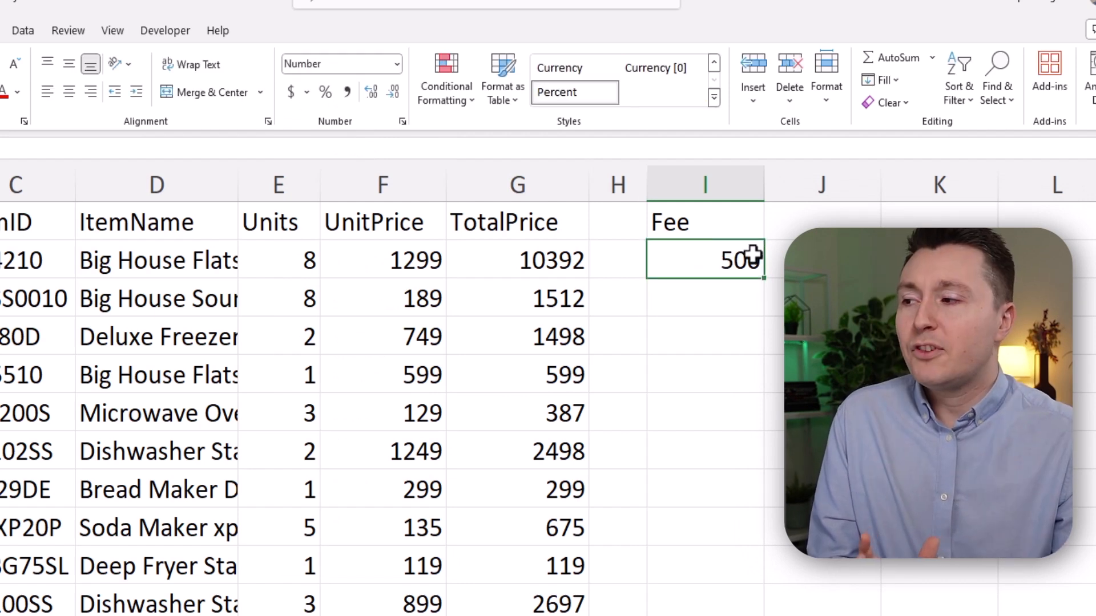
Extend the first order's TotalPrice formula in G2 with the fee, making it =E2*F2+I2
drag(533, 264, 534, 479)
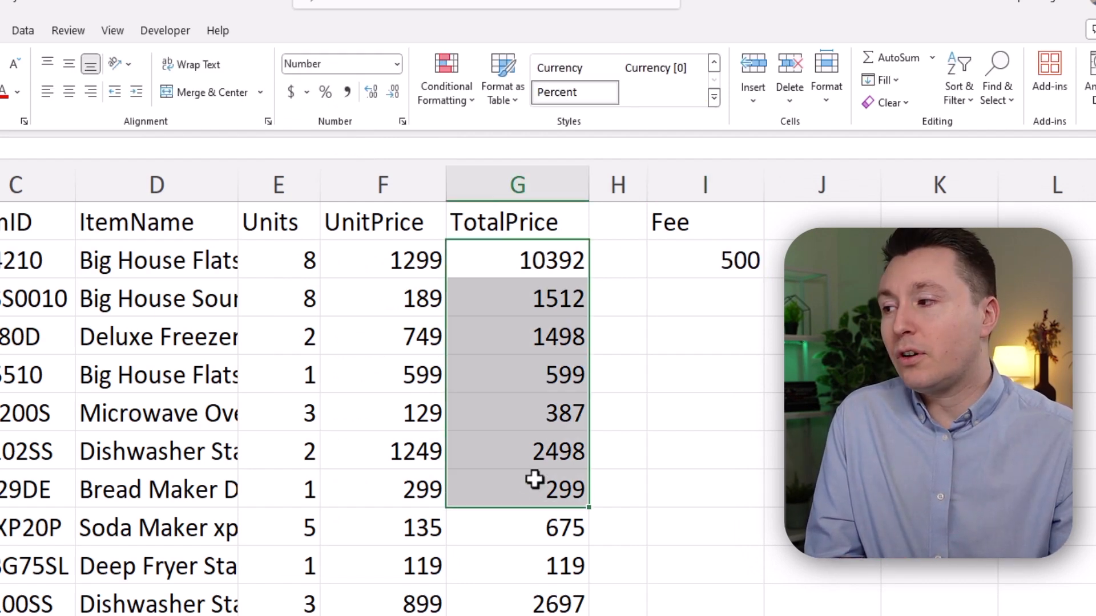
click(532, 268)
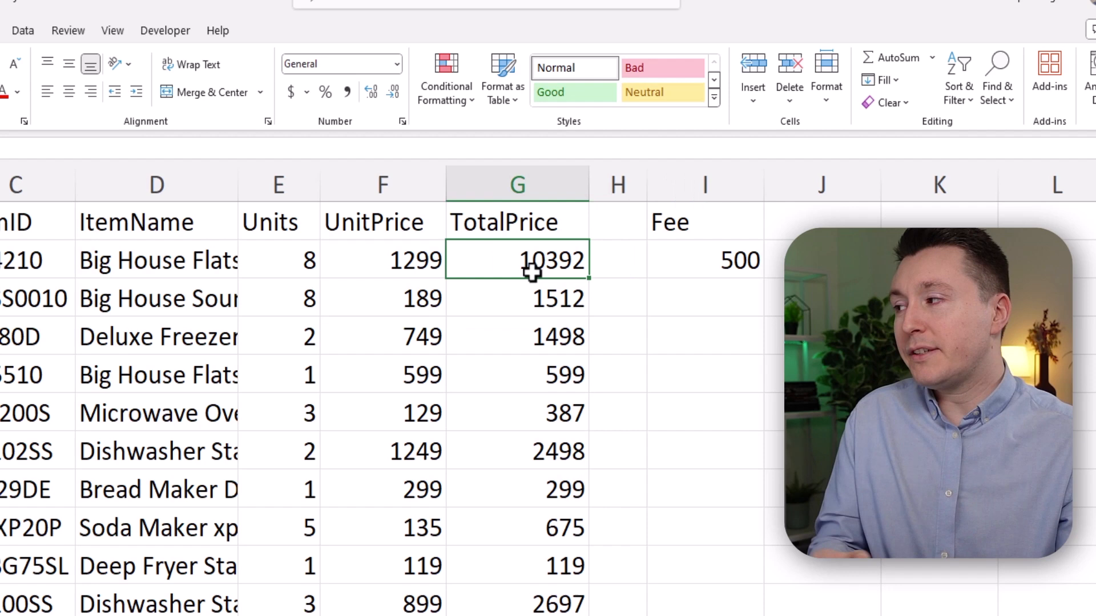
click(361, 148)
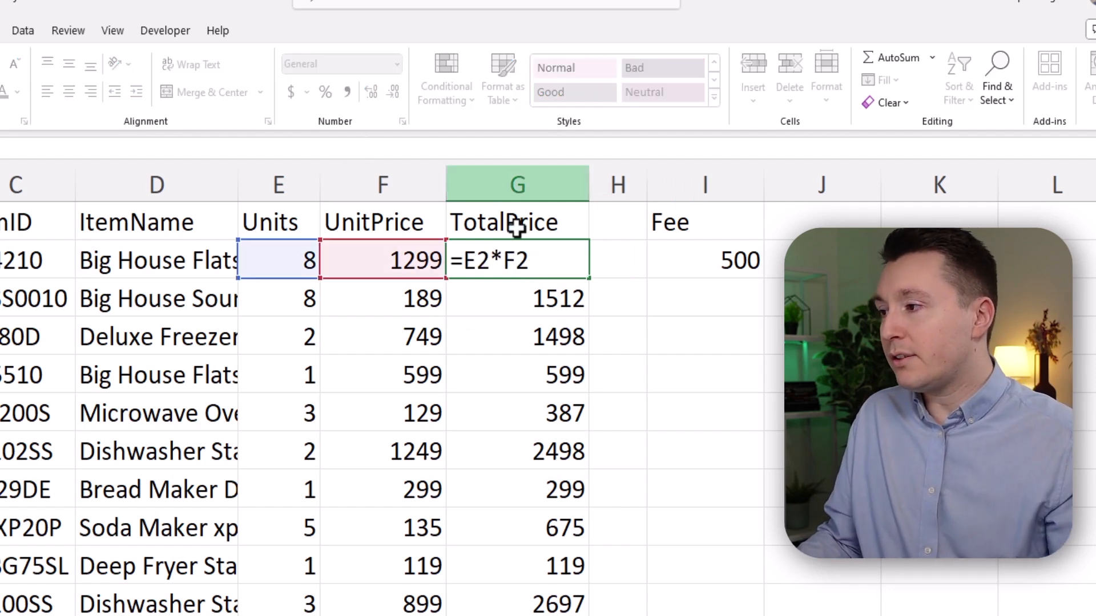
click(551, 263)
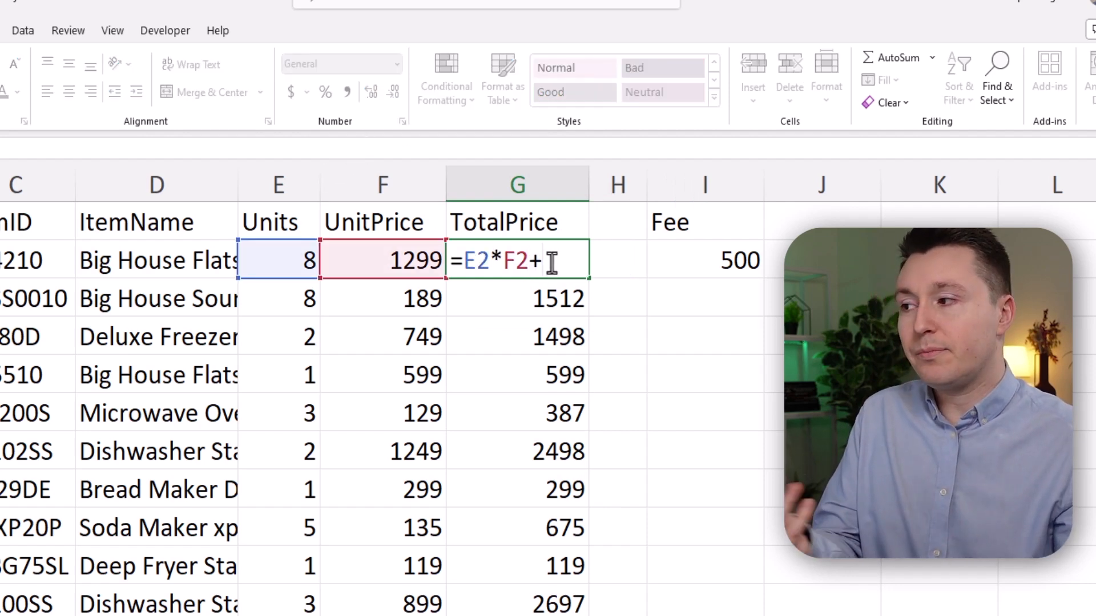
text(+)
click(702, 251)
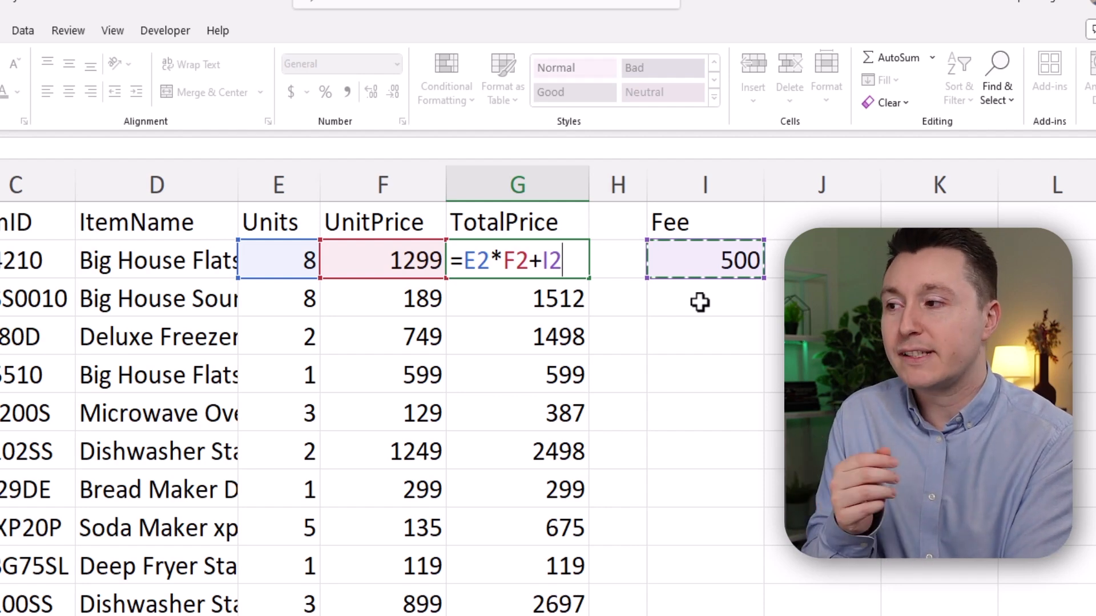
key(Return)
Set the fee in I2 to 800 to test the G2 formula, and restore it to 500
key(Up)
key(Right)
key(Right)
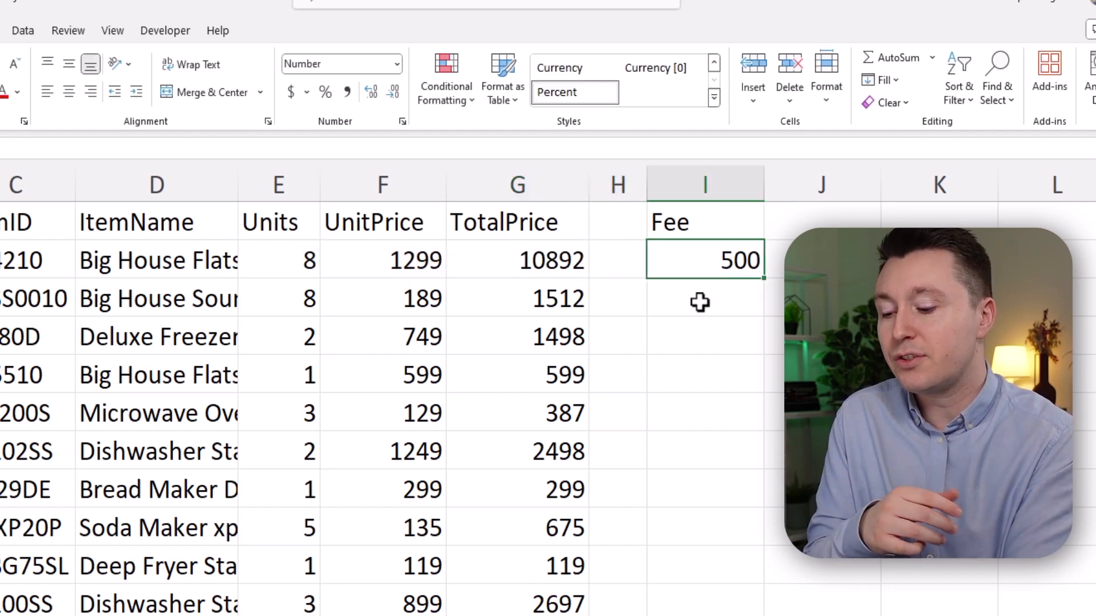
text(800)
key(Return)
key(Up)
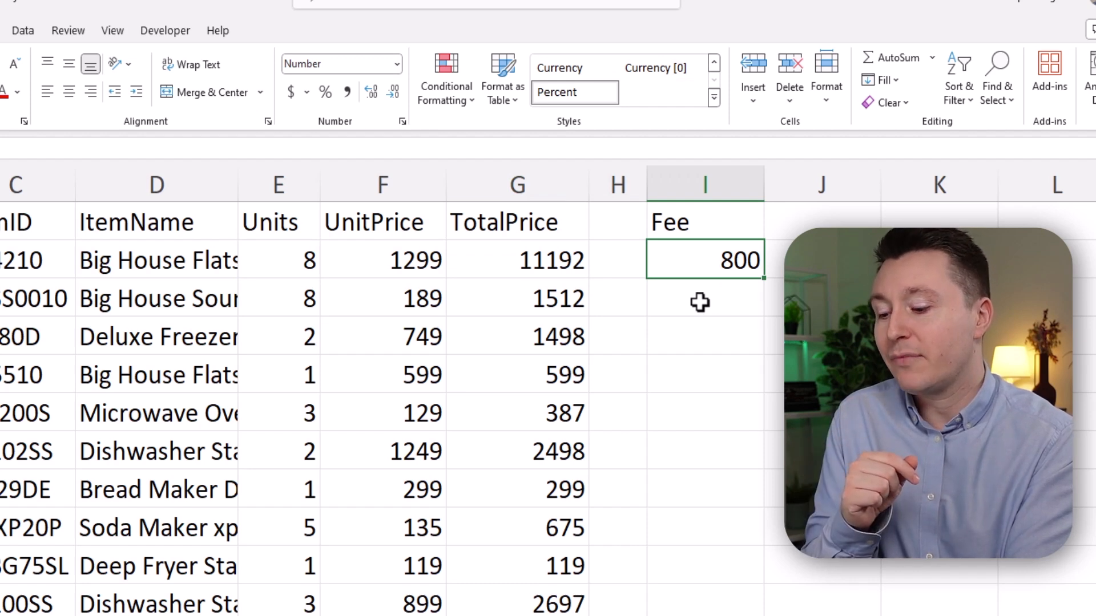
text(500)
key(Return)
key(Up)
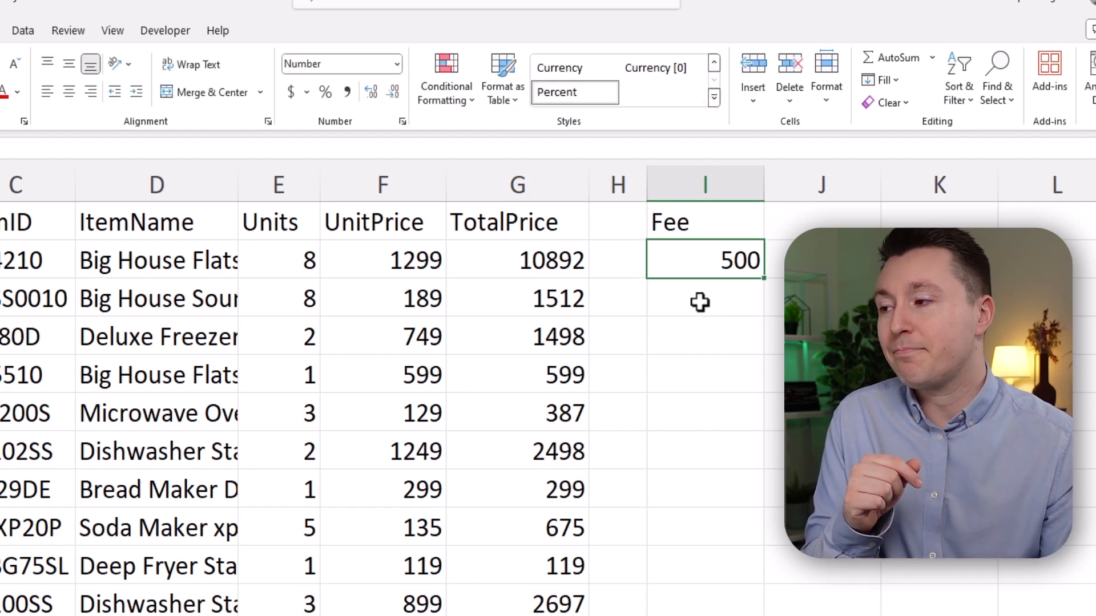
Try filling the G2 formula =E2*F2+I2 with its relative fee reference down the TotalPrice column
click(521, 260)
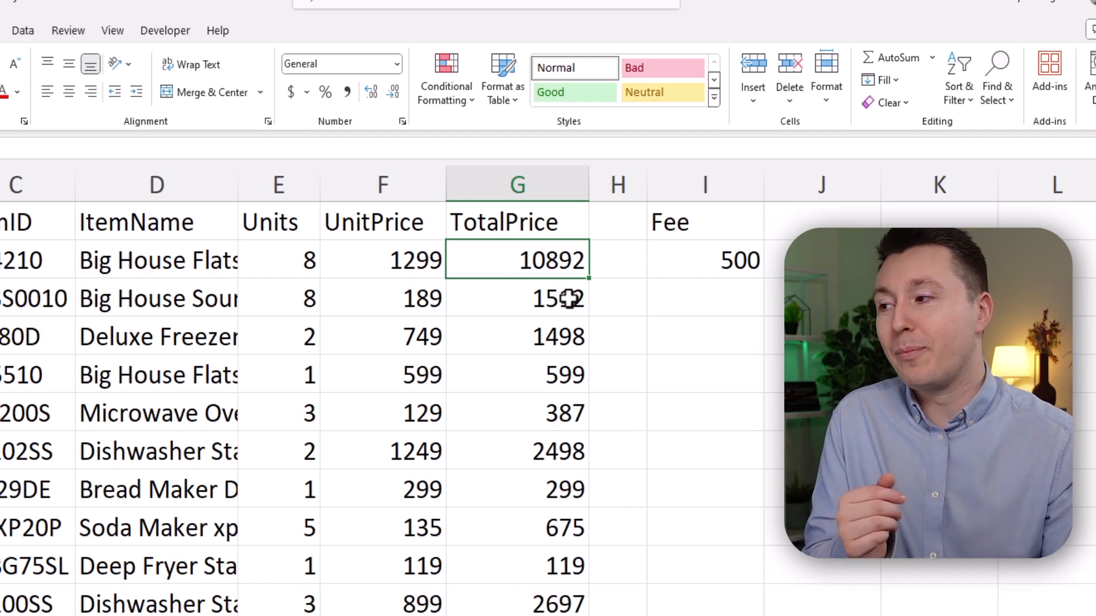
double_click(590, 278)
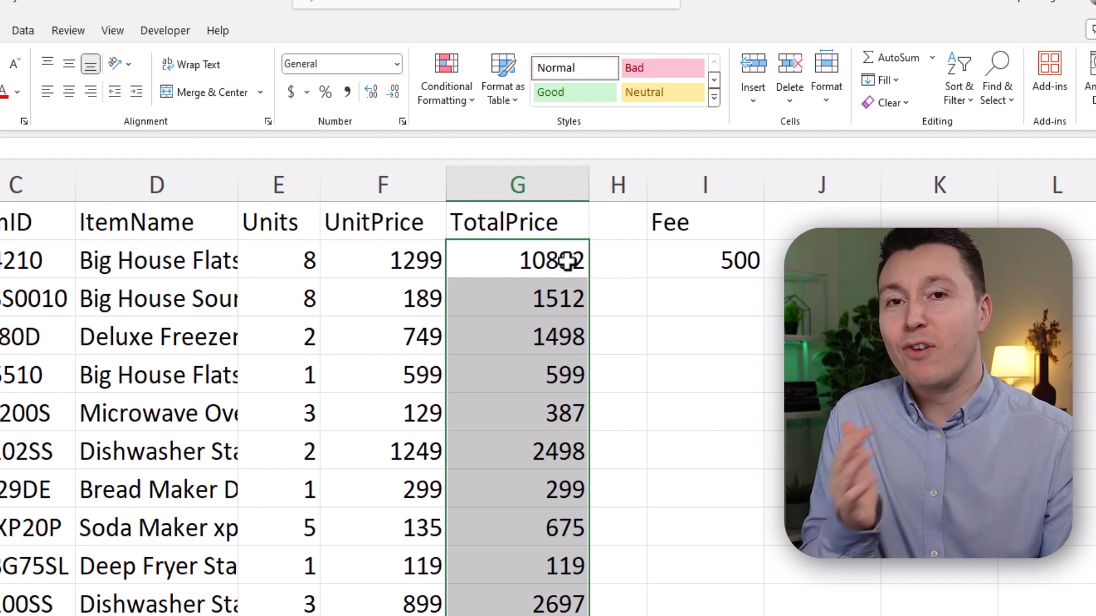
click(550, 263)
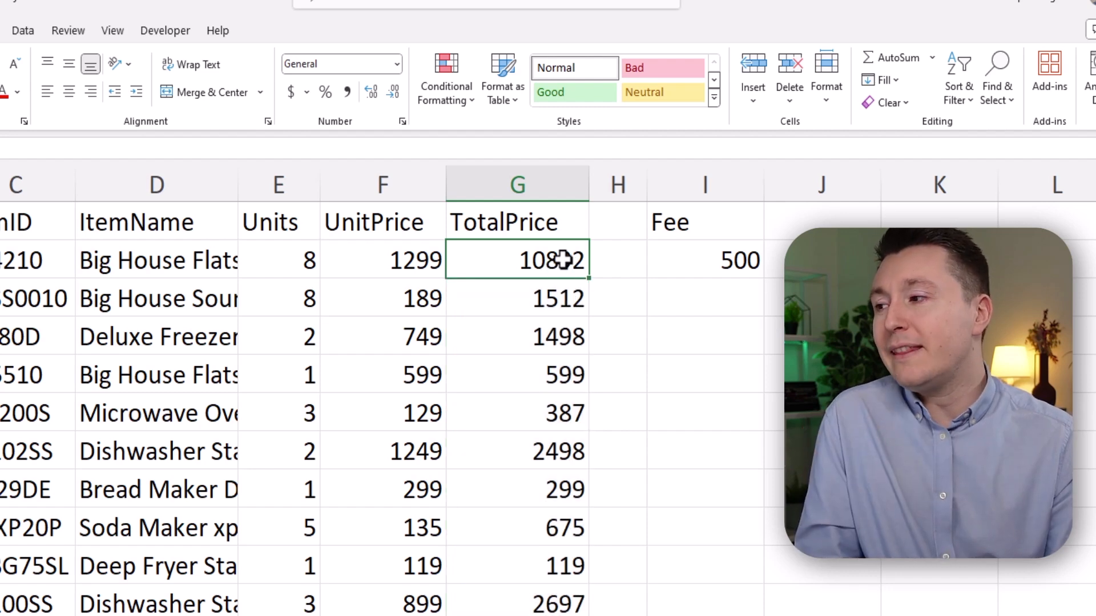
Inspect the formulas in G2 and G3 to compare which fee cell each one references
double_click(552, 264)
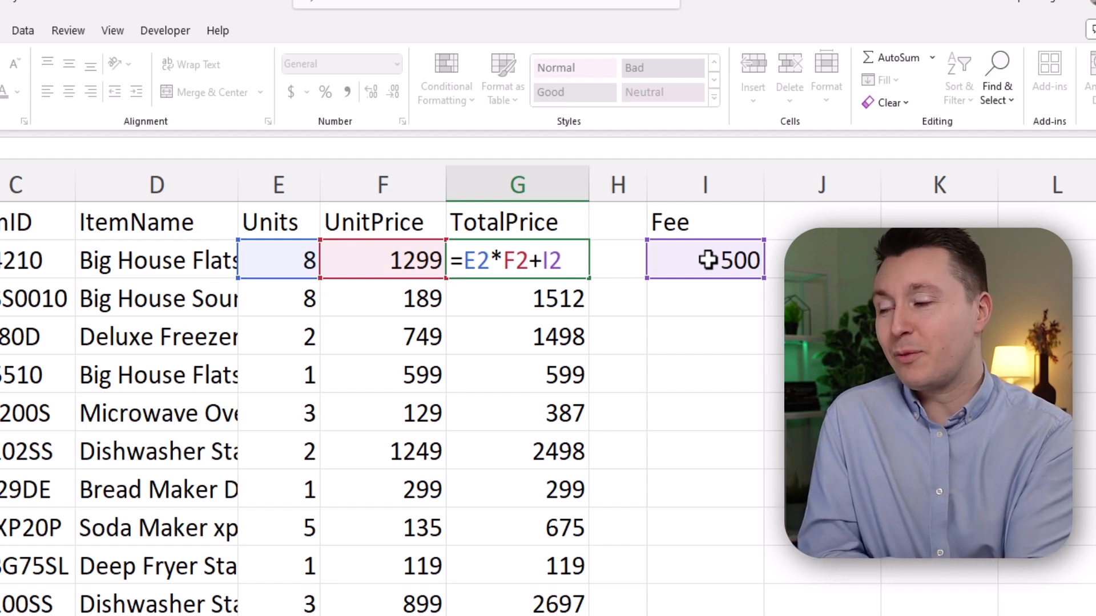
key(Return)
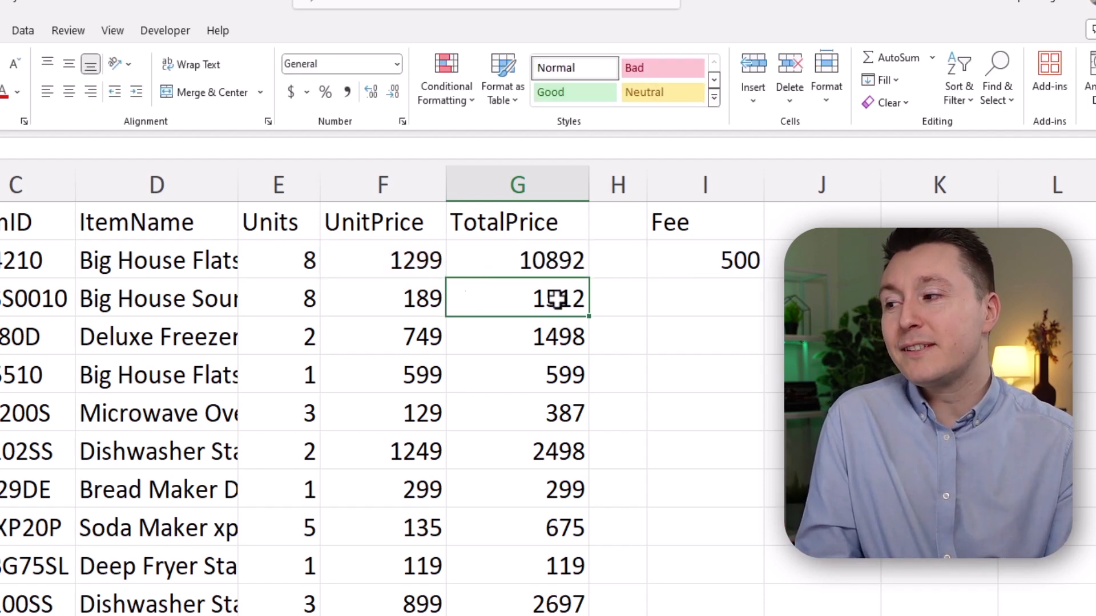
double_click(558, 299)
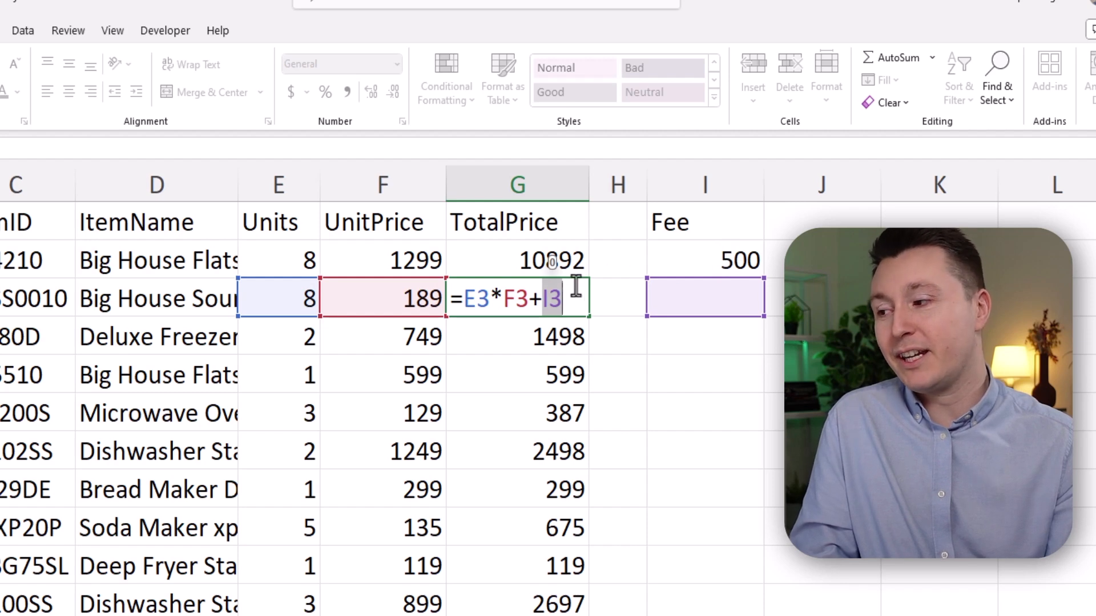
key(Return)
Make the fee reference in G2 absolute with =E2*F2+$I$2 and fill the formula down the TotalPrice column
key(Up)
key(Up)
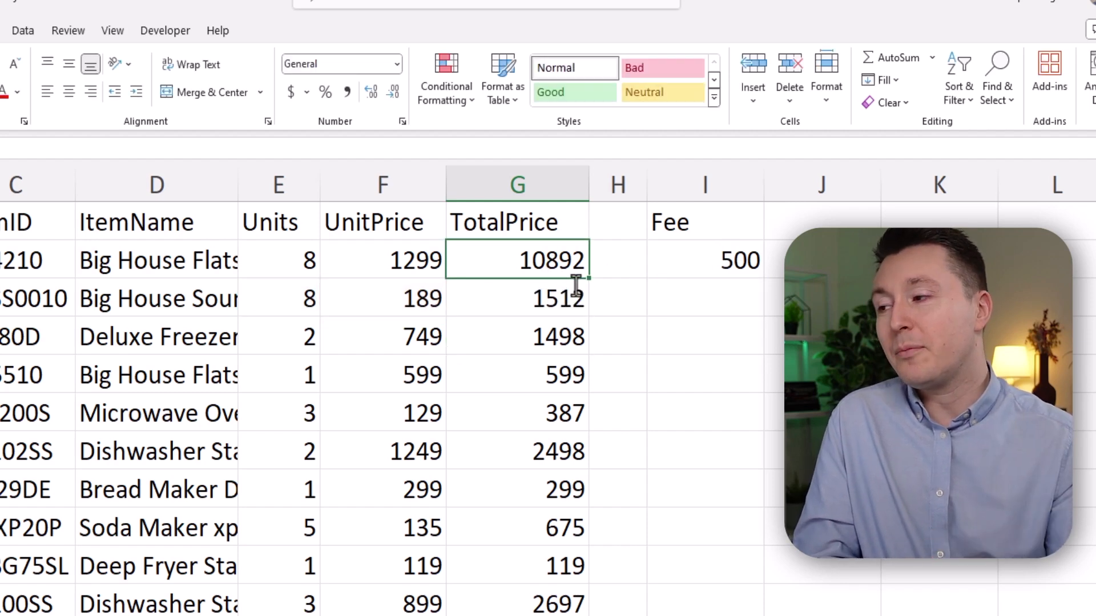
double_click(550, 258)
double_click(551, 258)
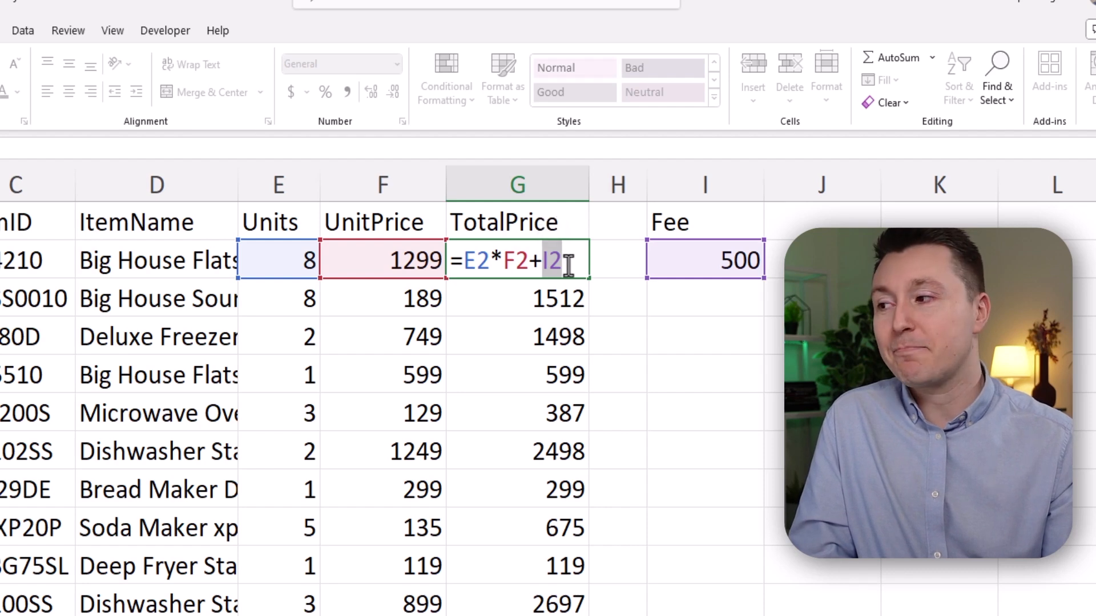
click(549, 260)
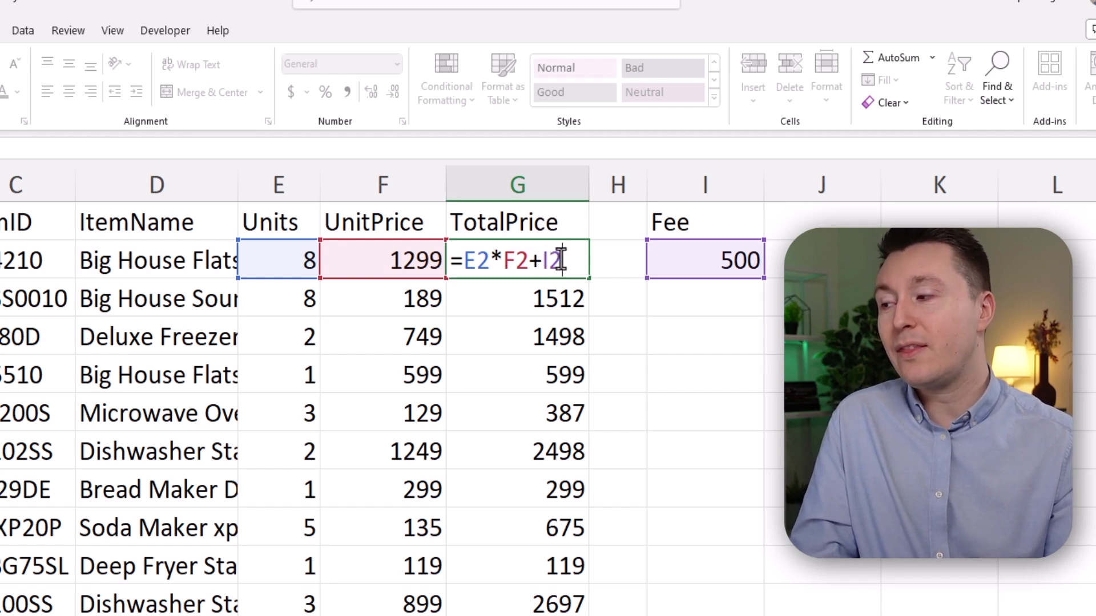
key(F4)
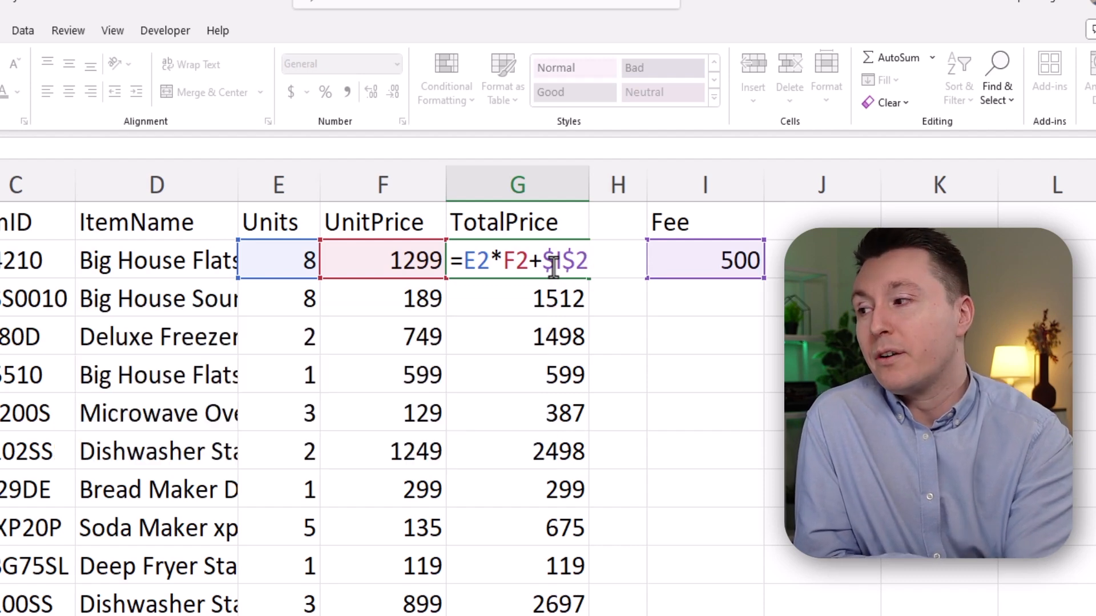
key(Return)
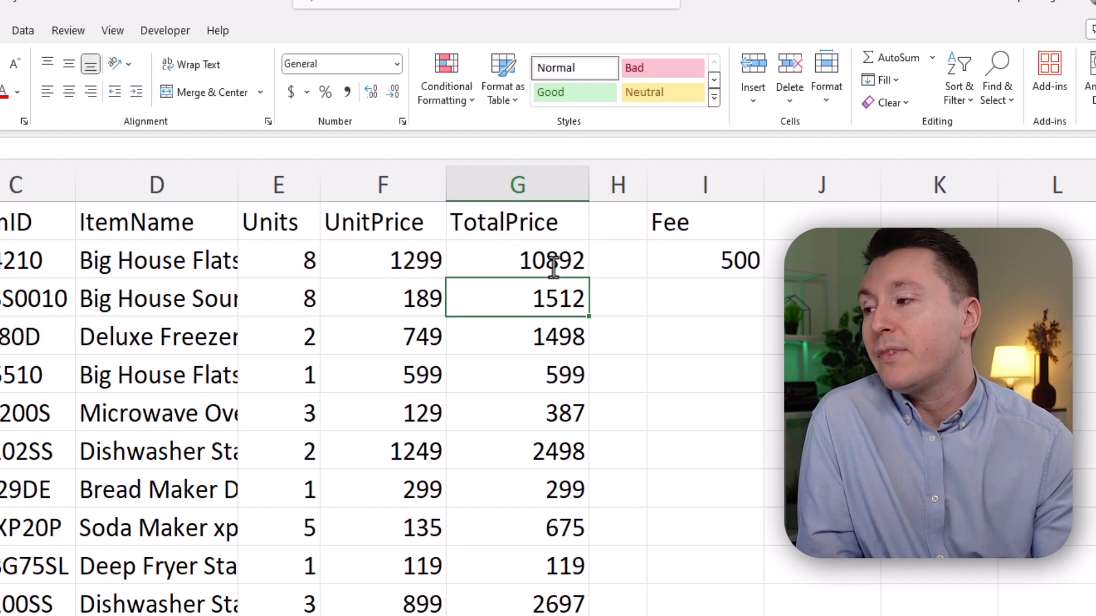
click(555, 260)
double_click(589, 281)
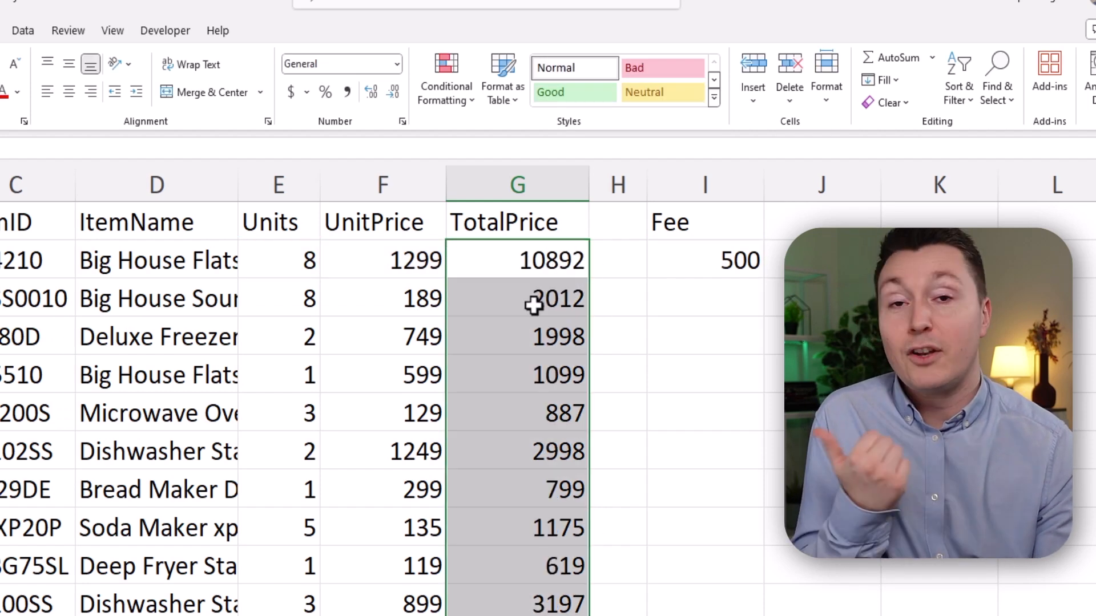
Inspect the formulas in G2 and G5 to check their references to the fee cell
double_click(532, 256)
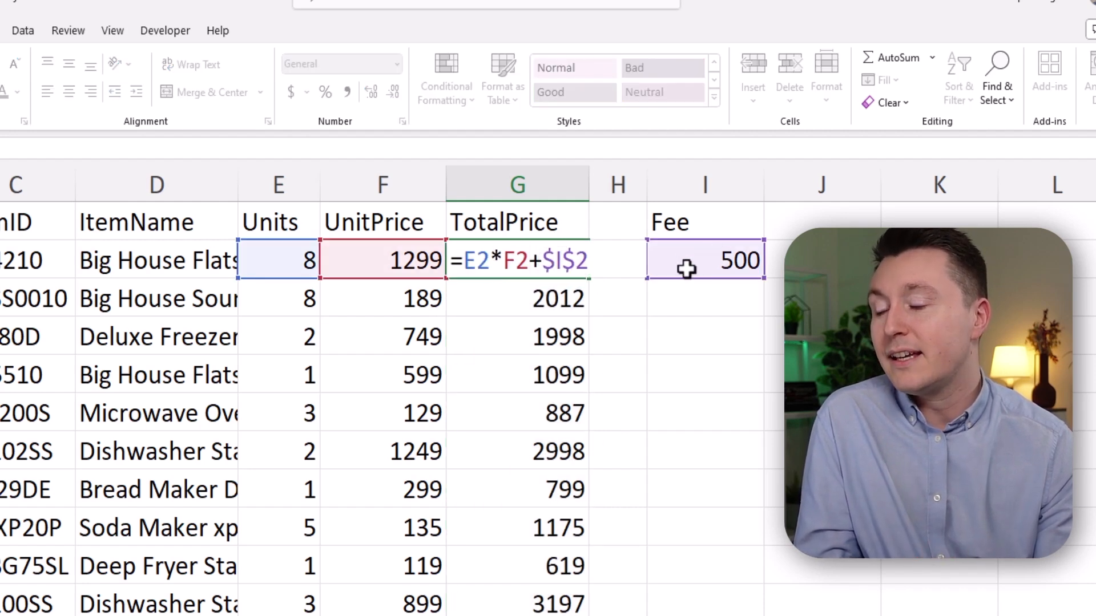
key(Return)
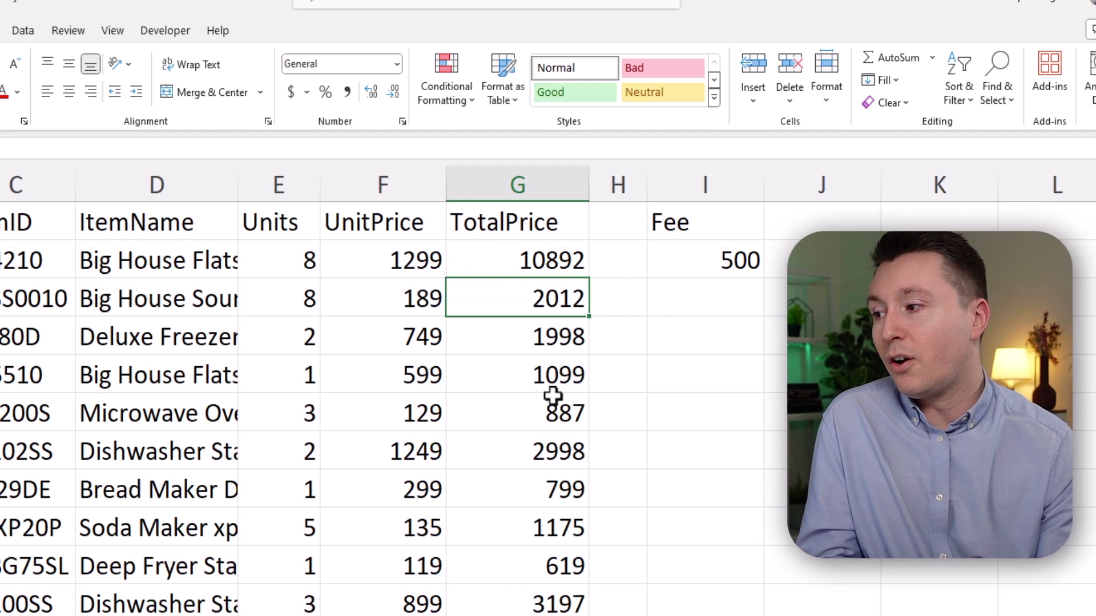
double_click(539, 370)
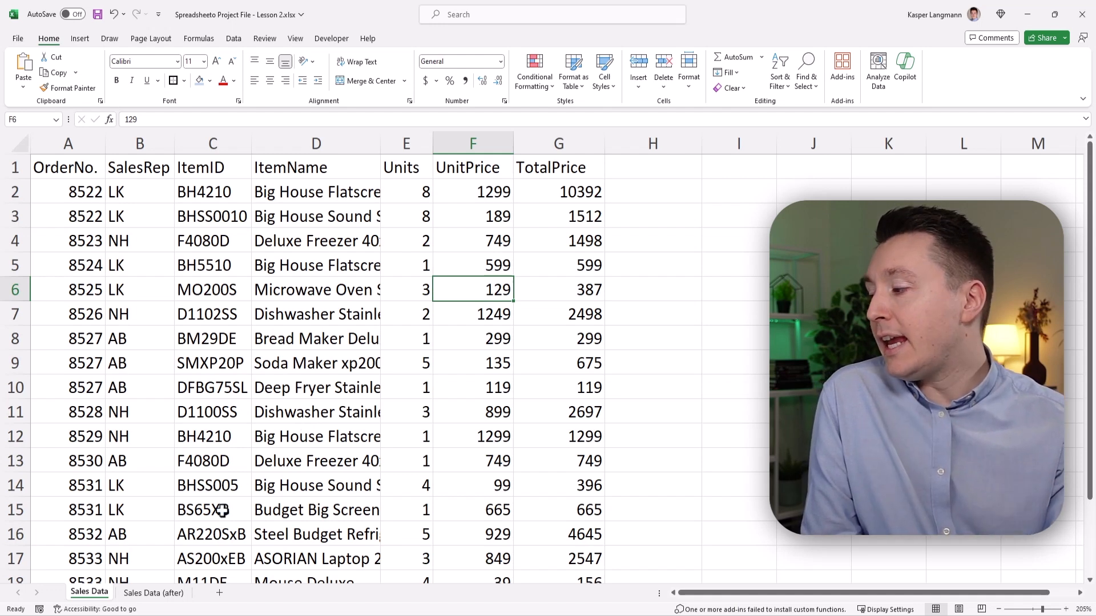
View the formatted Sales Data (after) sheet for reference, and apply the comma style to the UnitPrice and TotalPrice values on Sales Data
click(149, 594)
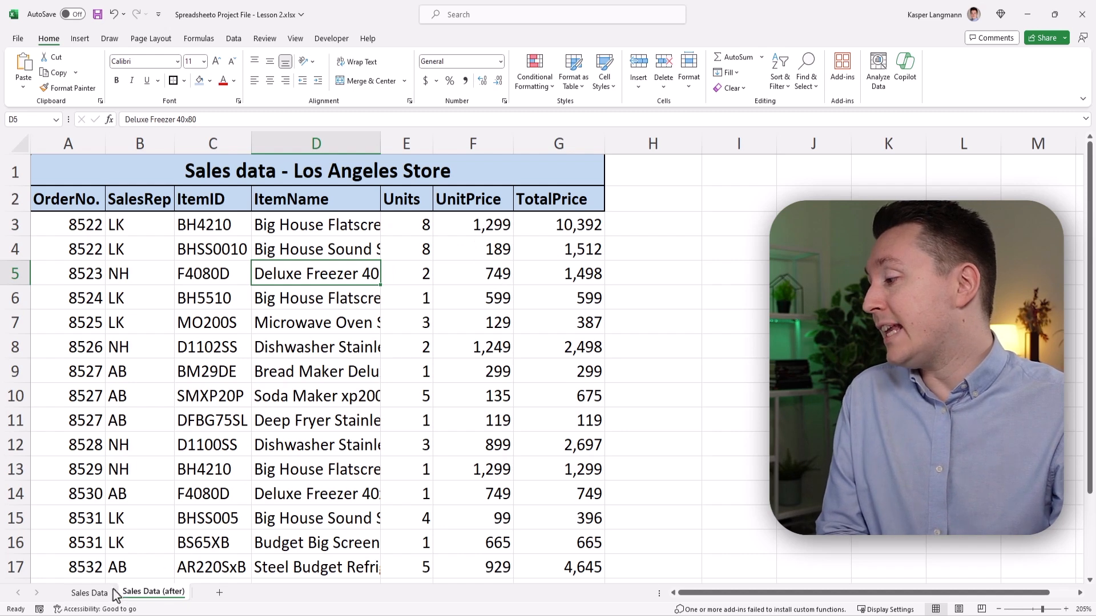
click(96, 593)
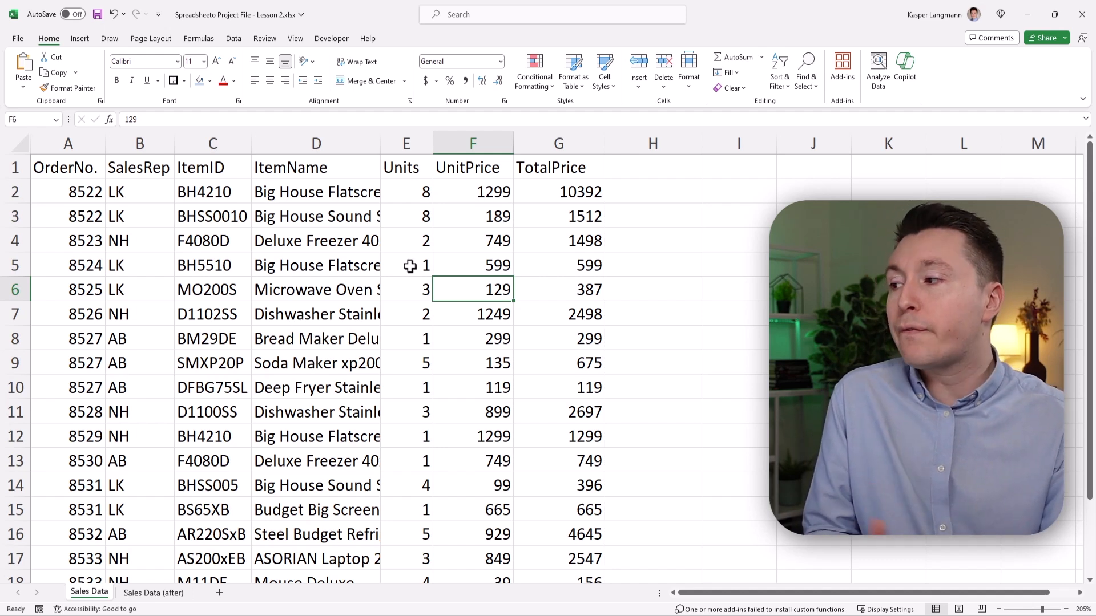
drag(478, 198, 572, 548)
scroll(564, 360, up, 1)
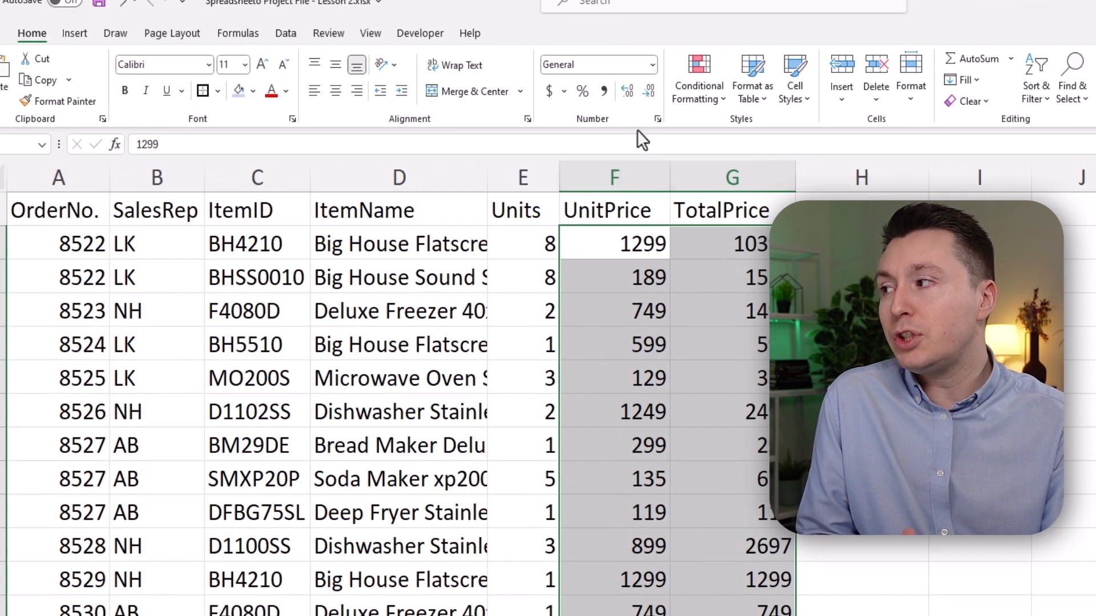
click(604, 92)
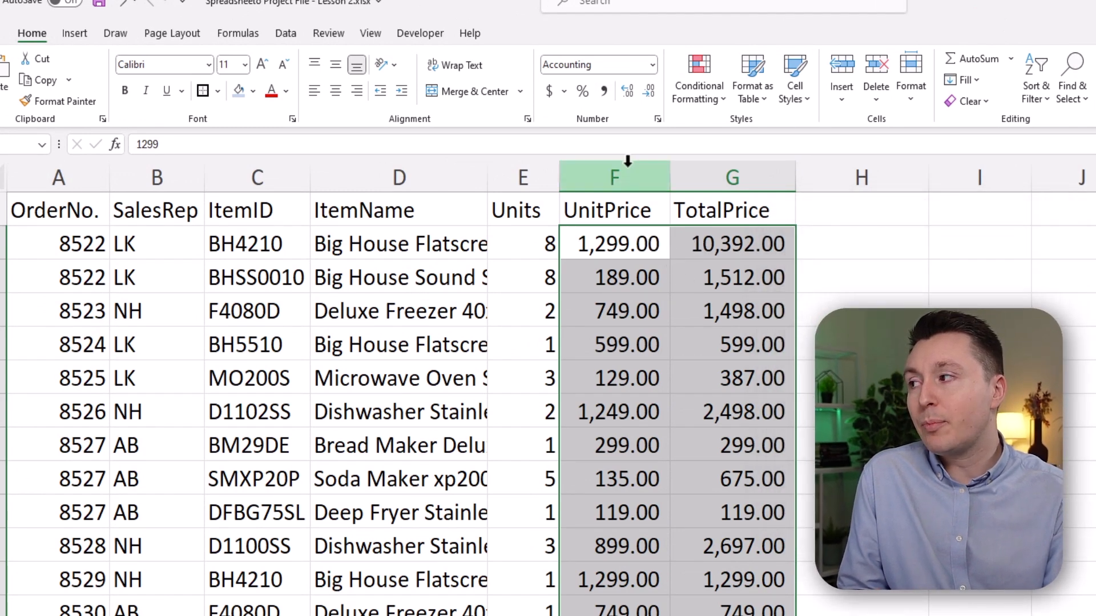
Remove both decimal places from the UnitPrice and TotalPrice values
click(648, 92)
click(648, 93)
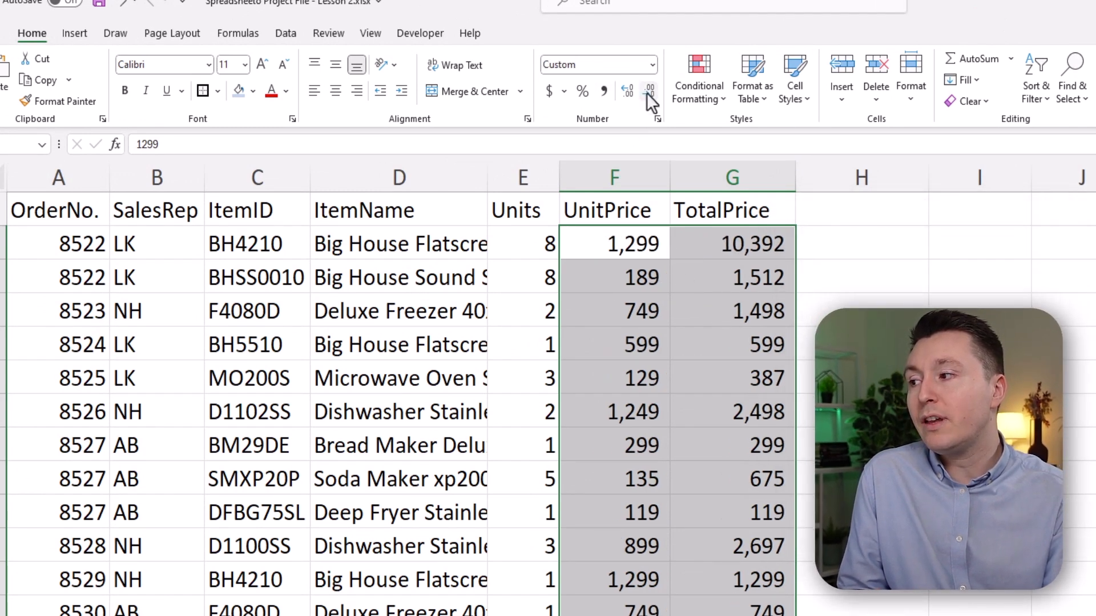
click(721, 345)
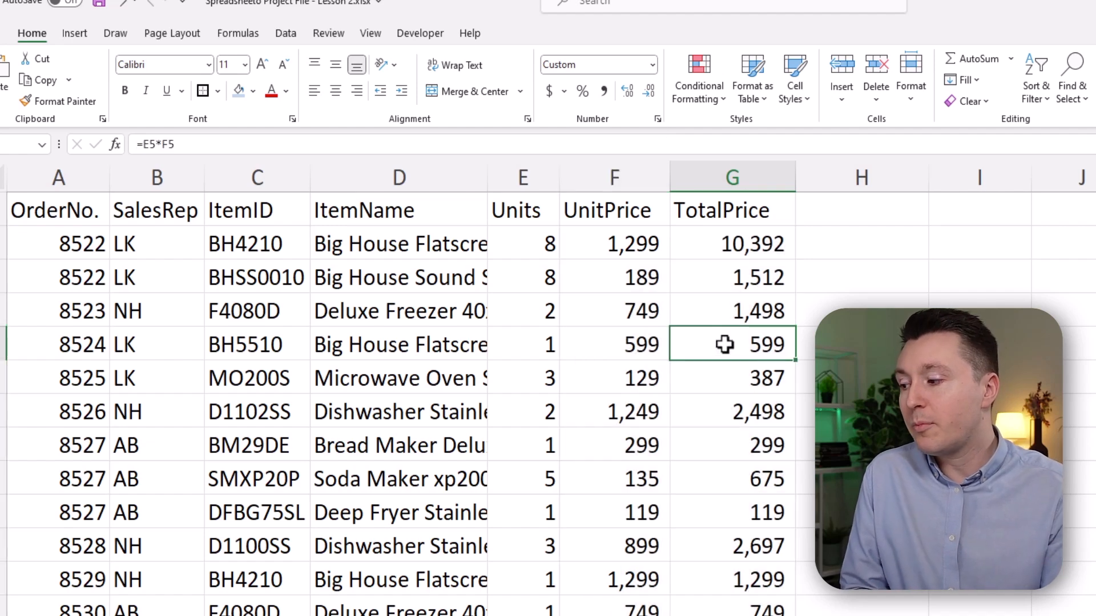
scroll(724, 345, down, 3)
scroll(724, 345, up, 3)
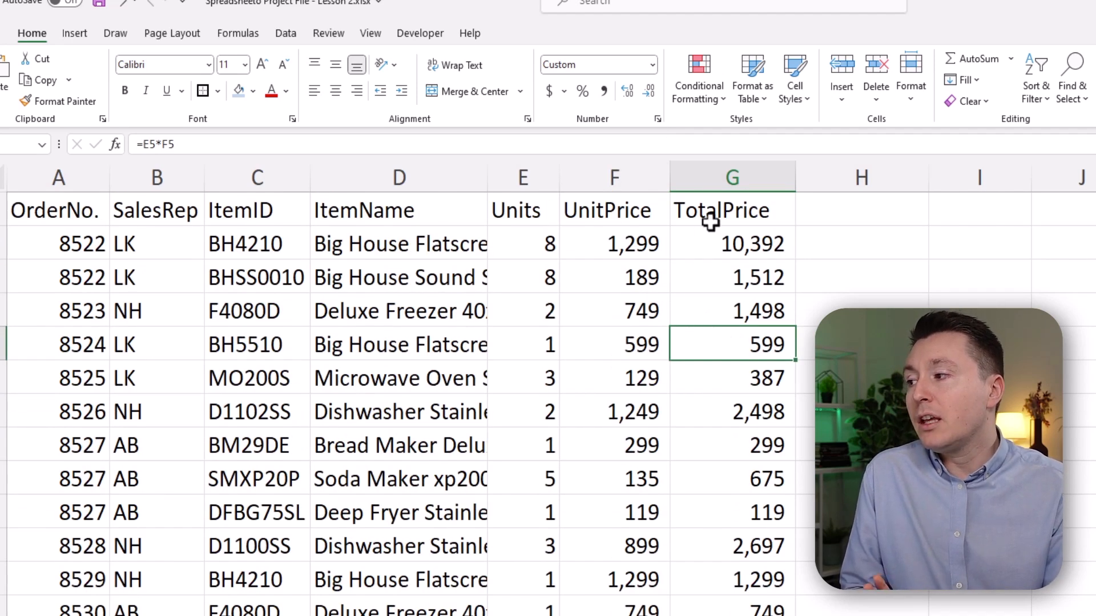
click(777, 244)
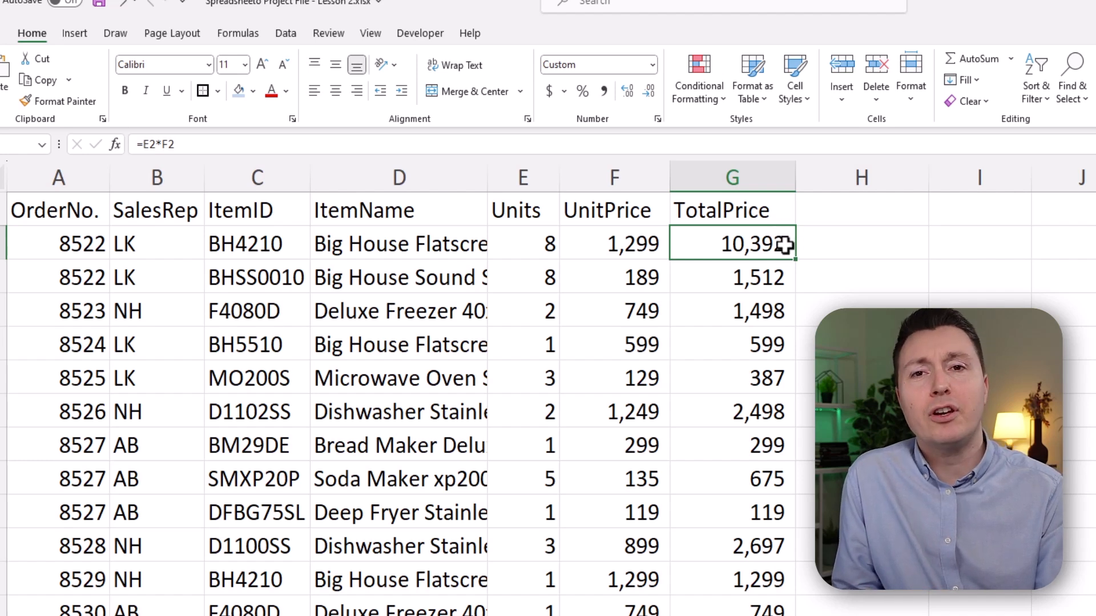
Select the UnitPrice and TotalPrice values and undo their decimal reductions and comma style
drag(616, 240, 736, 615)
scroll(690, 528, up, 1)
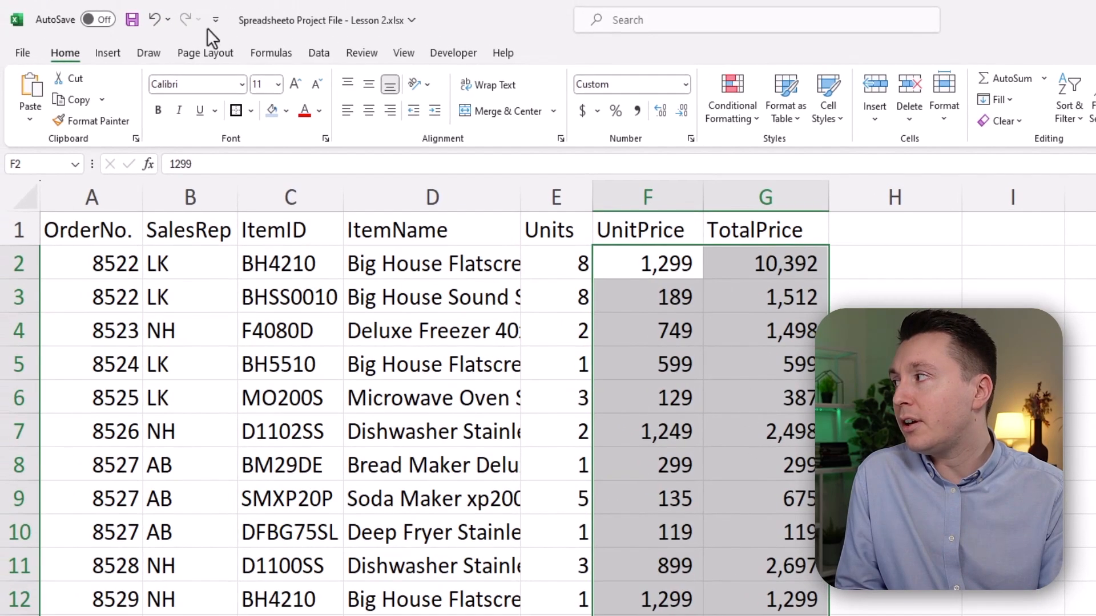
click(148, 16)
click(147, 16)
click(158, 23)
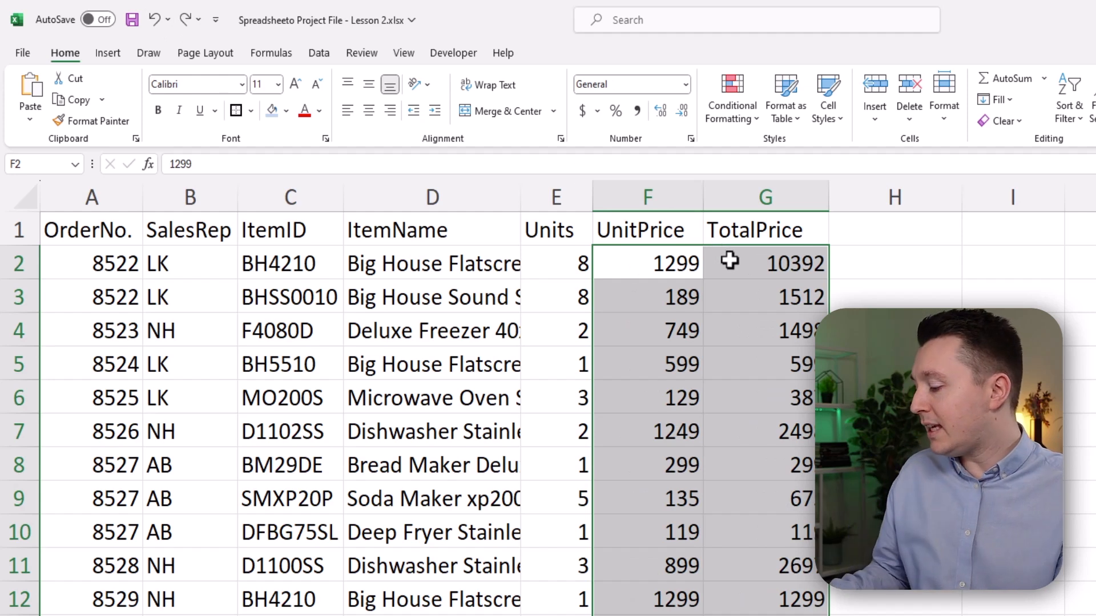
Format the UnitPrice and TotalPrice values as Number with the 1000 separator and 0 decimal places
key(ctrl+1)
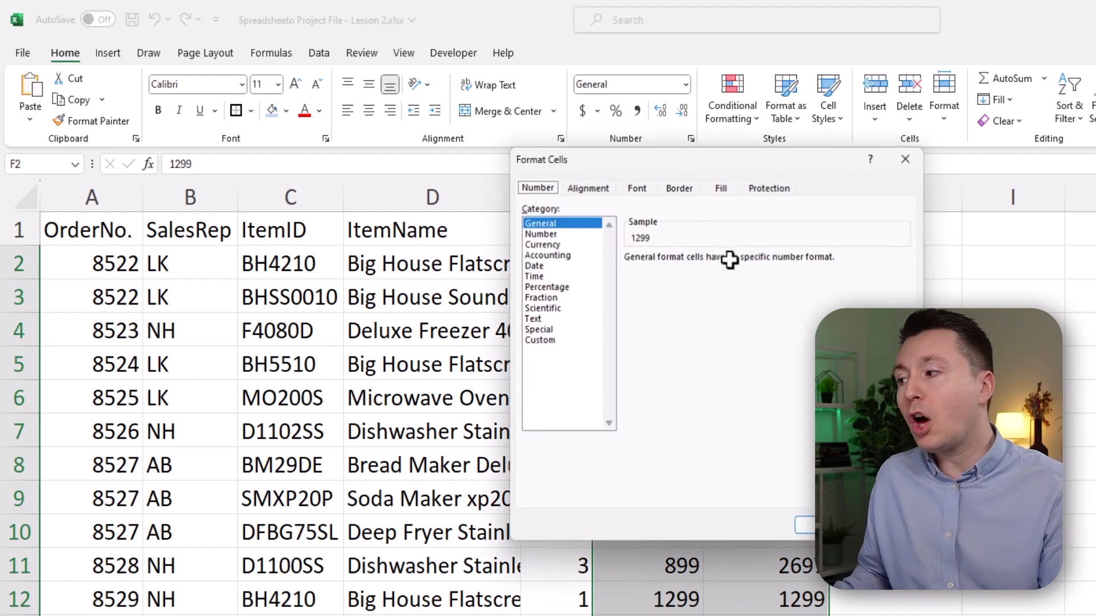
click(903, 160)
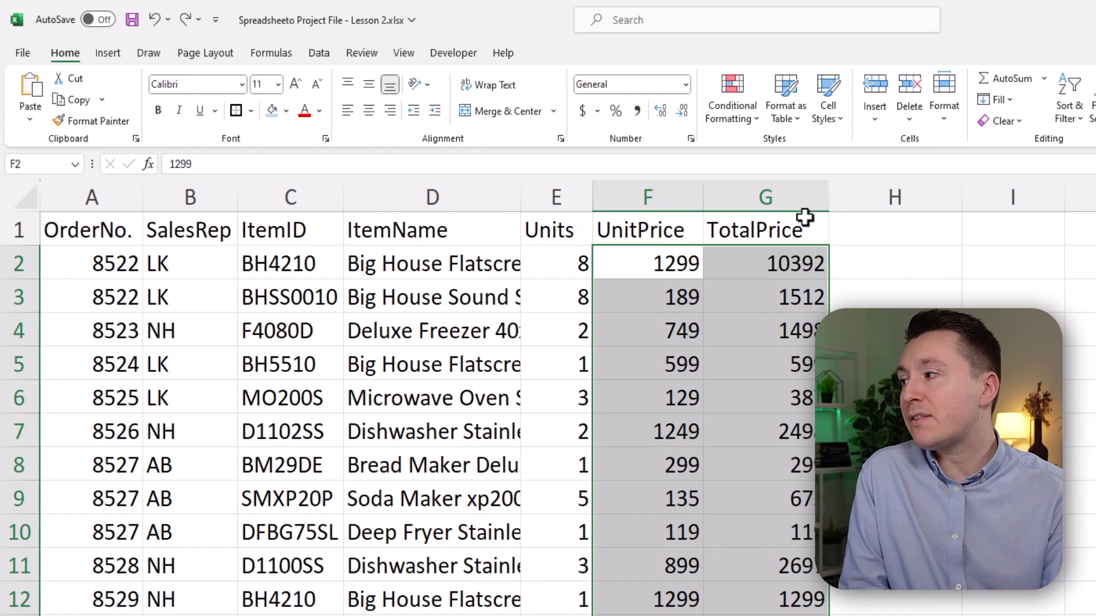
right_click(663, 263)
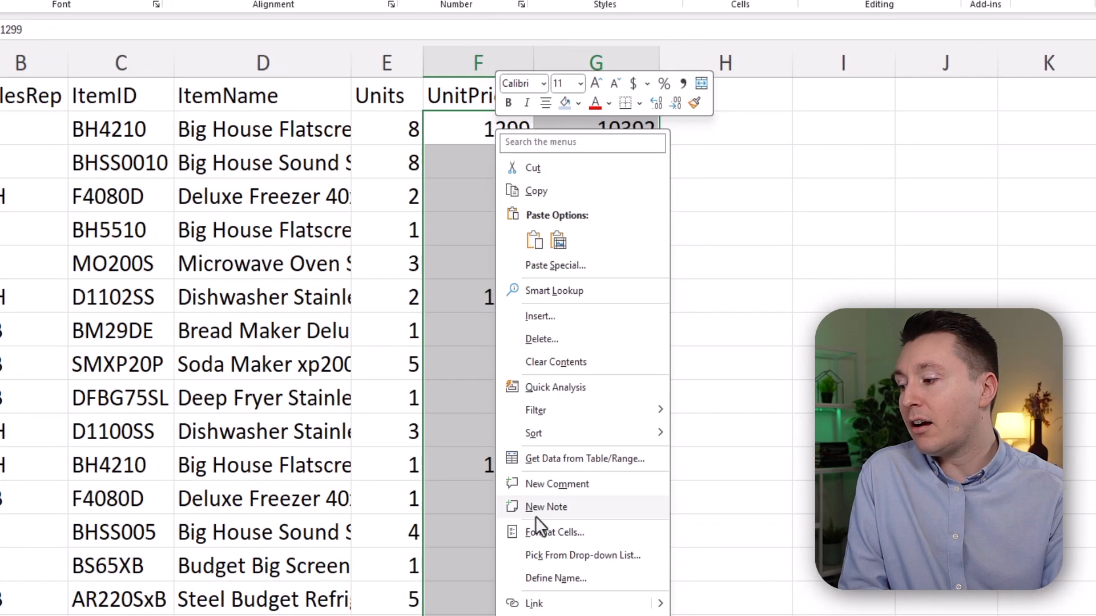
click(545, 530)
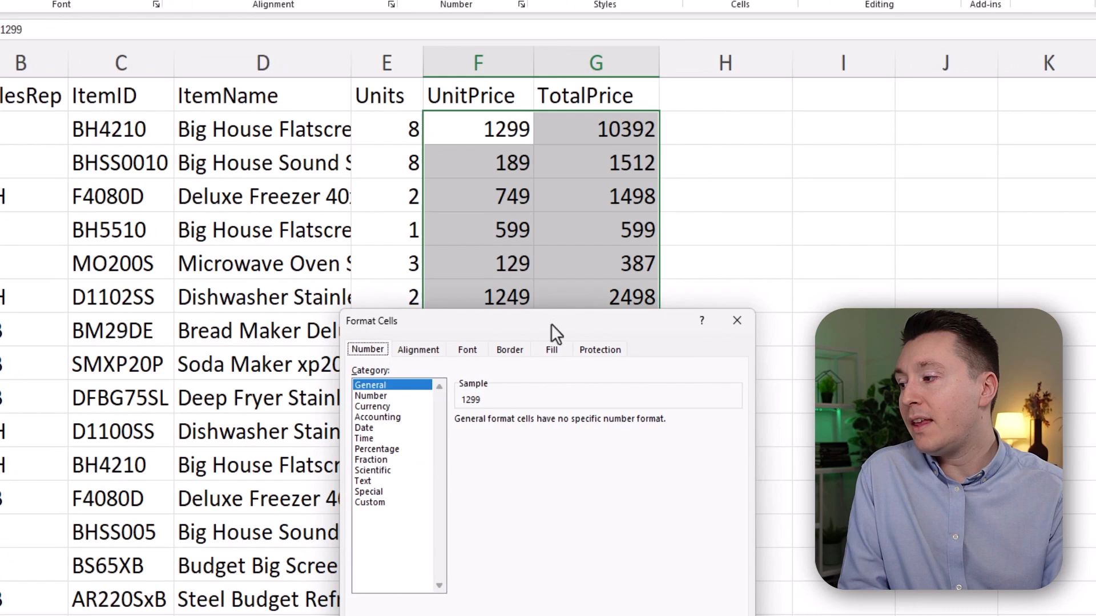
drag(550, 324, 464, 175)
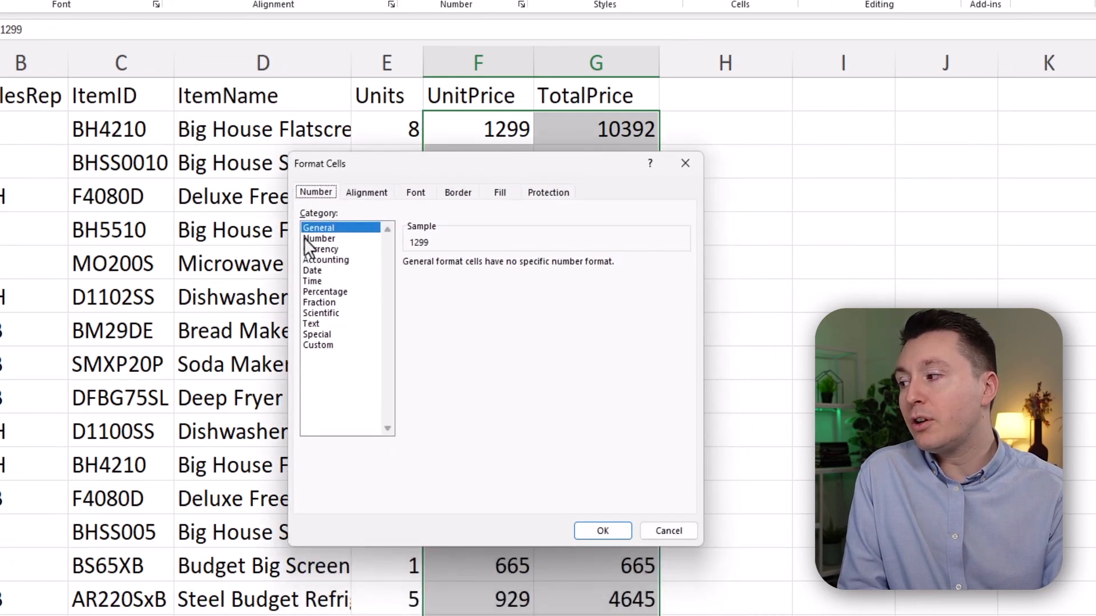
click(320, 238)
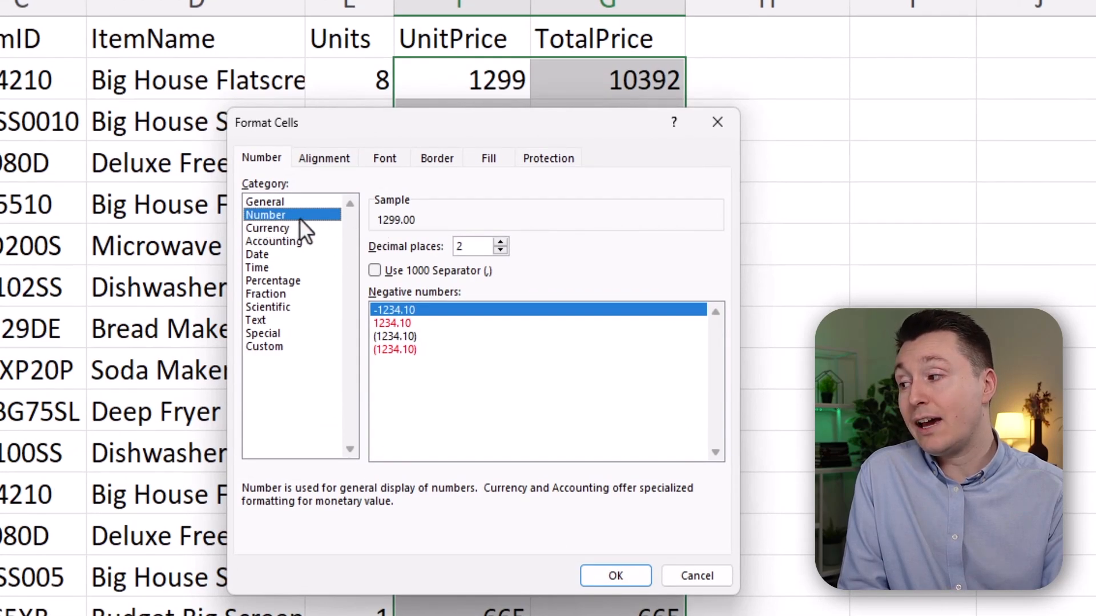
click(374, 271)
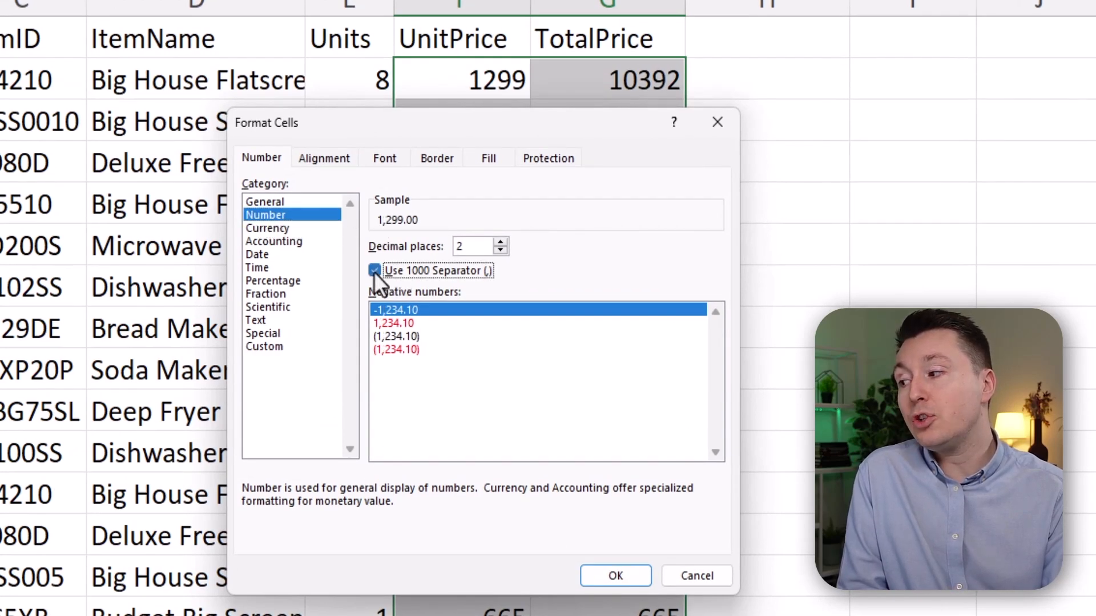
click(500, 250)
click(500, 250)
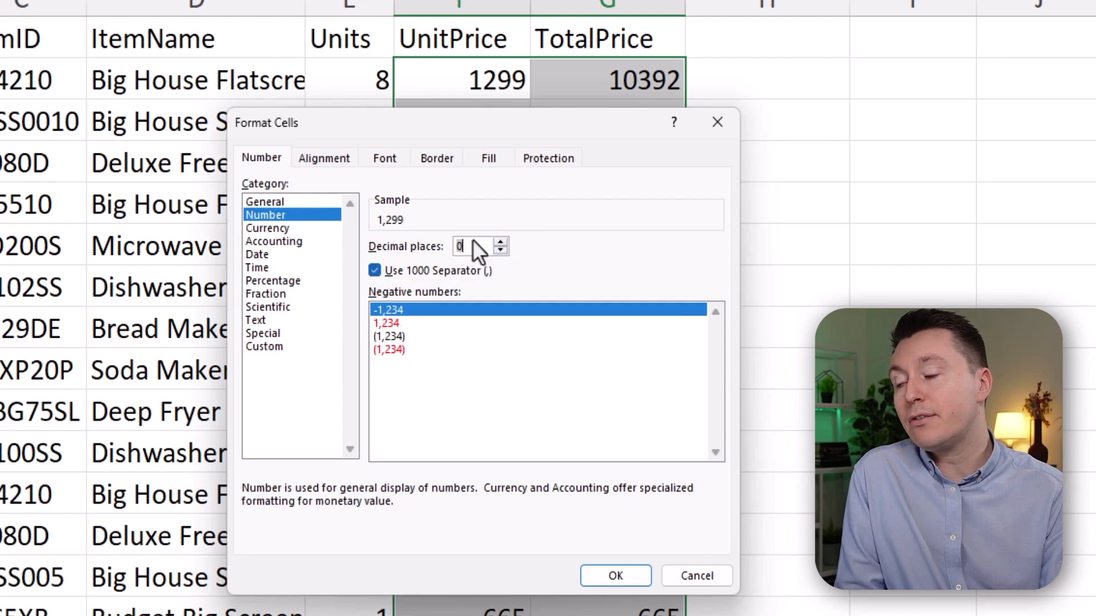
click(616, 575)
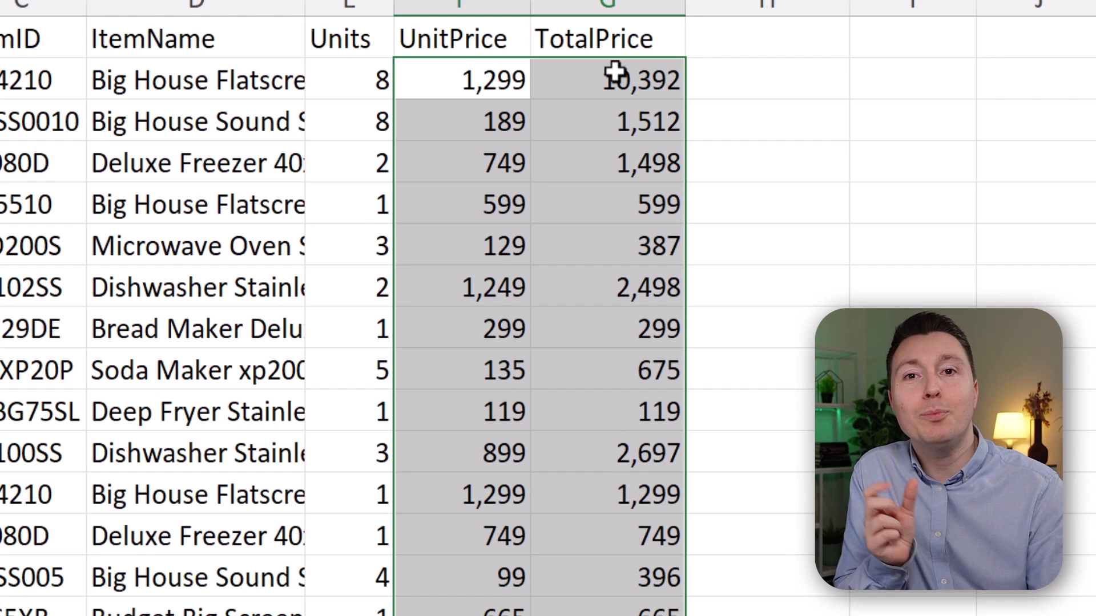
click(639, 80)
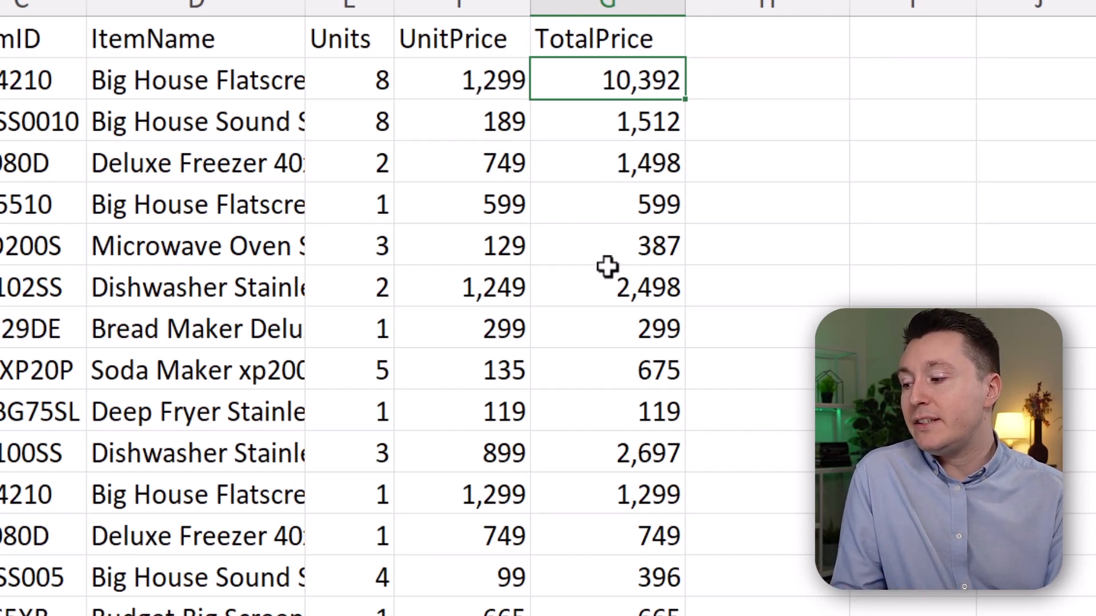
Insert a blank row above the column headers and merge and center its cells A1:G1
scroll(608, 260, down, 3)
scroll(610, 258, up, 3)
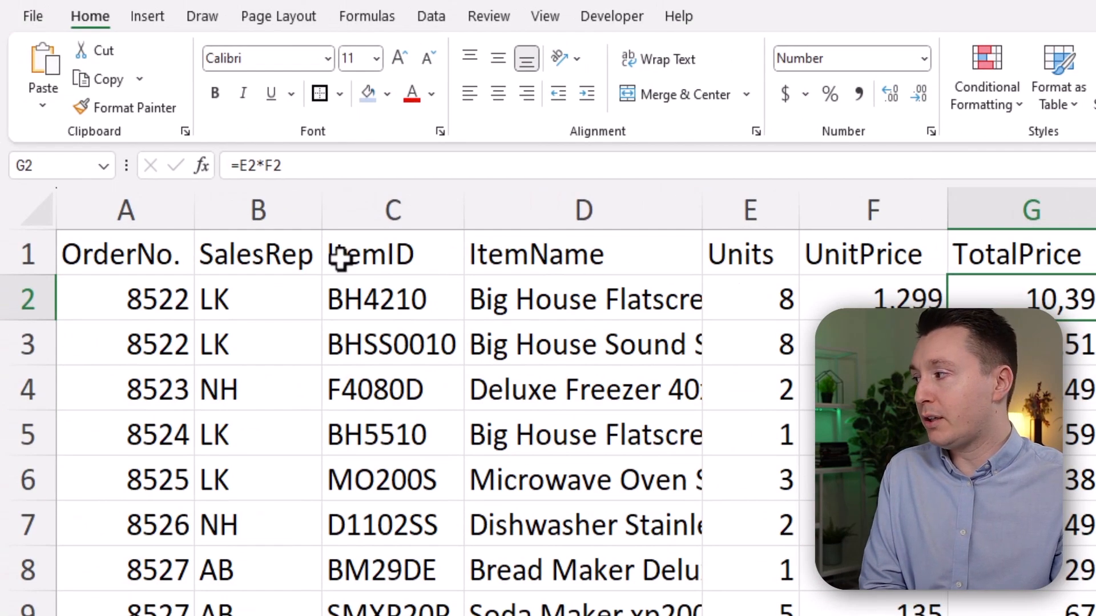
click(28, 254)
right_click(36, 251)
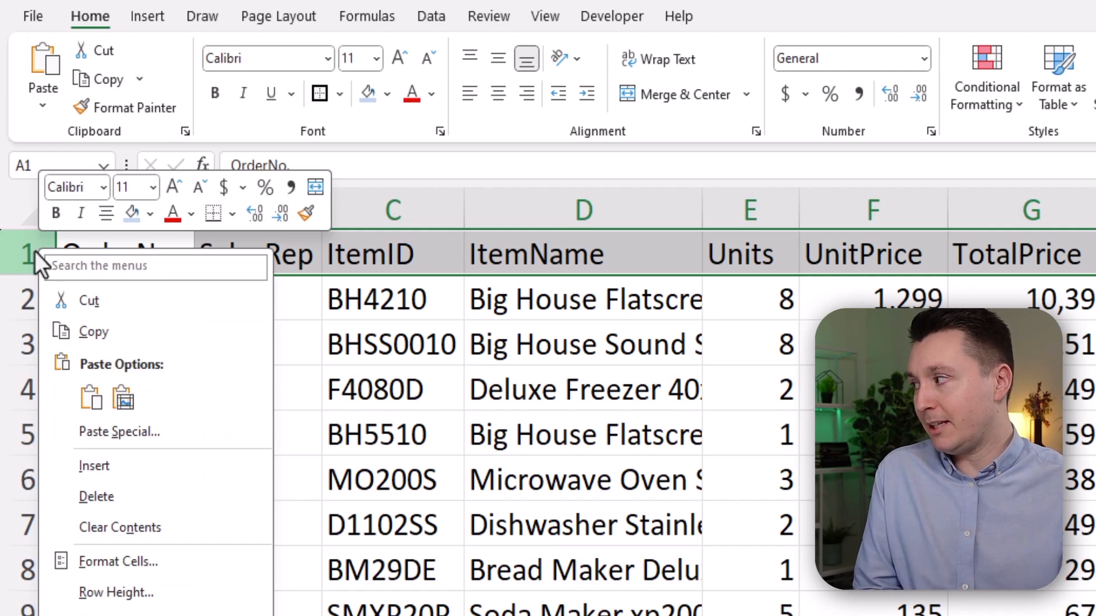
click(94, 466)
drag(140, 243, 1005, 255)
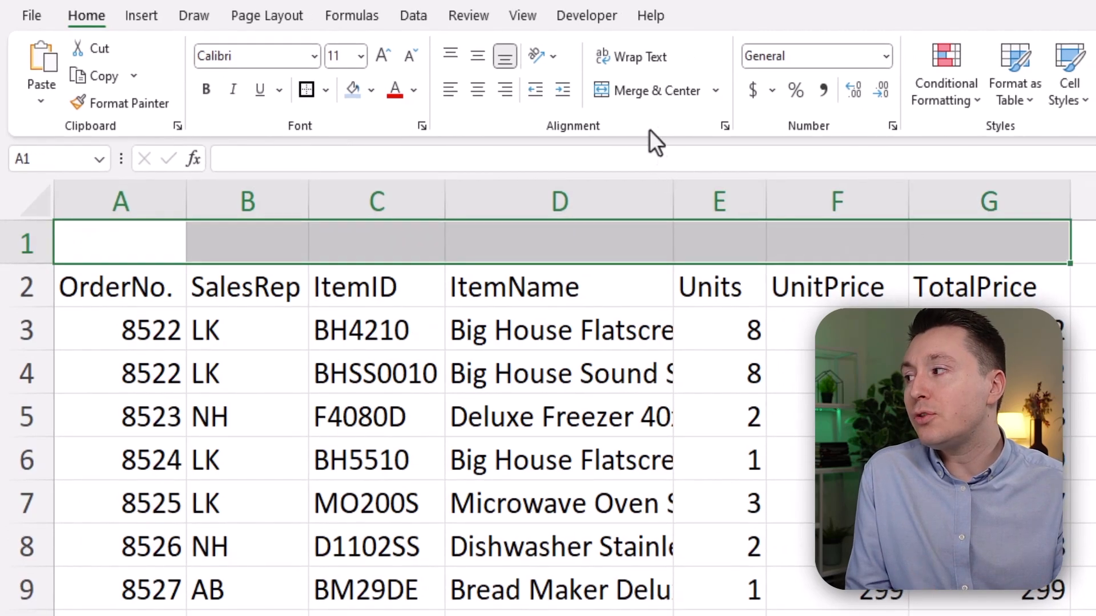
click(659, 92)
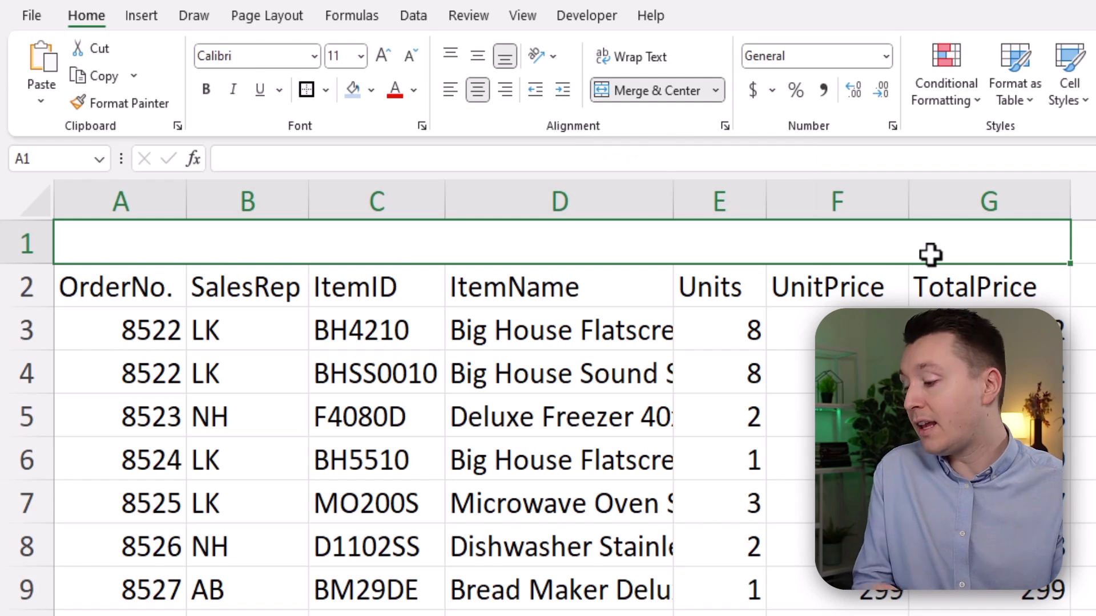
Enter the title "Sales data - Los Angeles Store" in the merged cell A1
text(Sales)
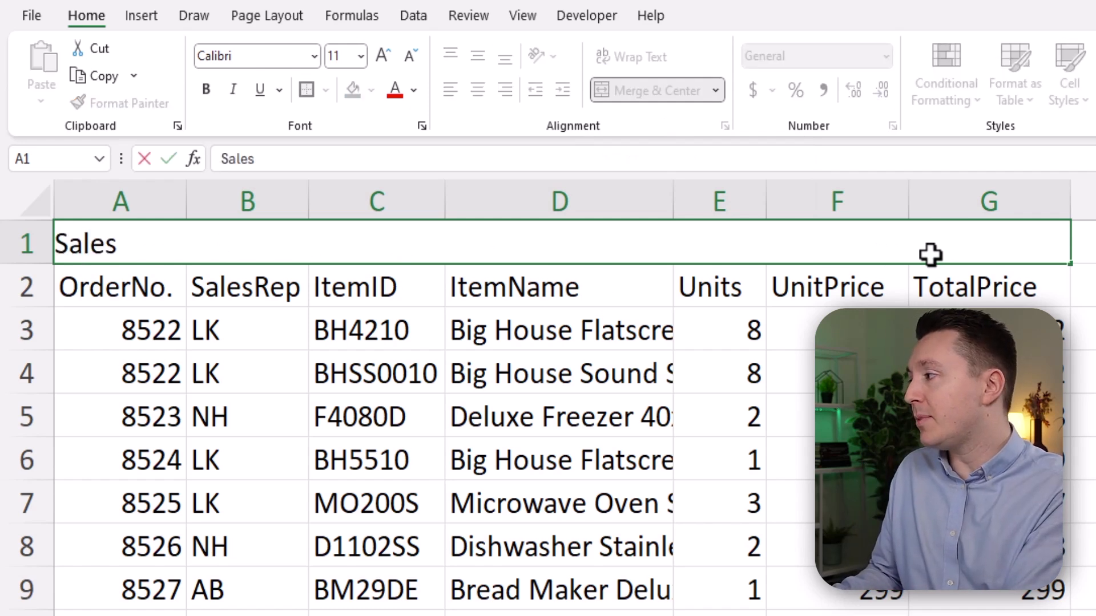
text( data - Los Angeles Sto)
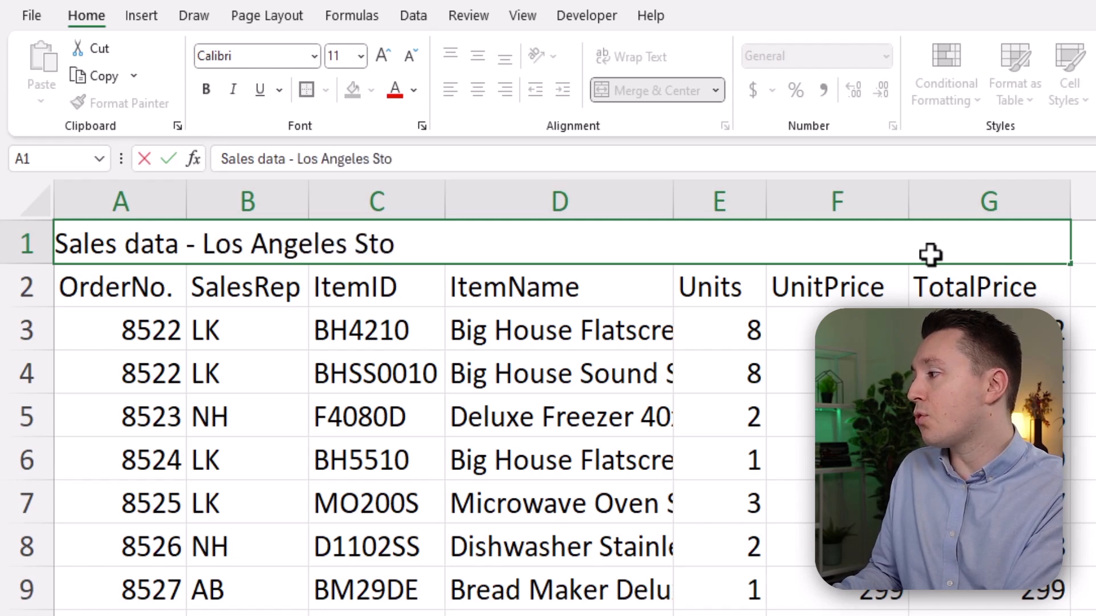
text(re)
key(Return)
click(930, 255)
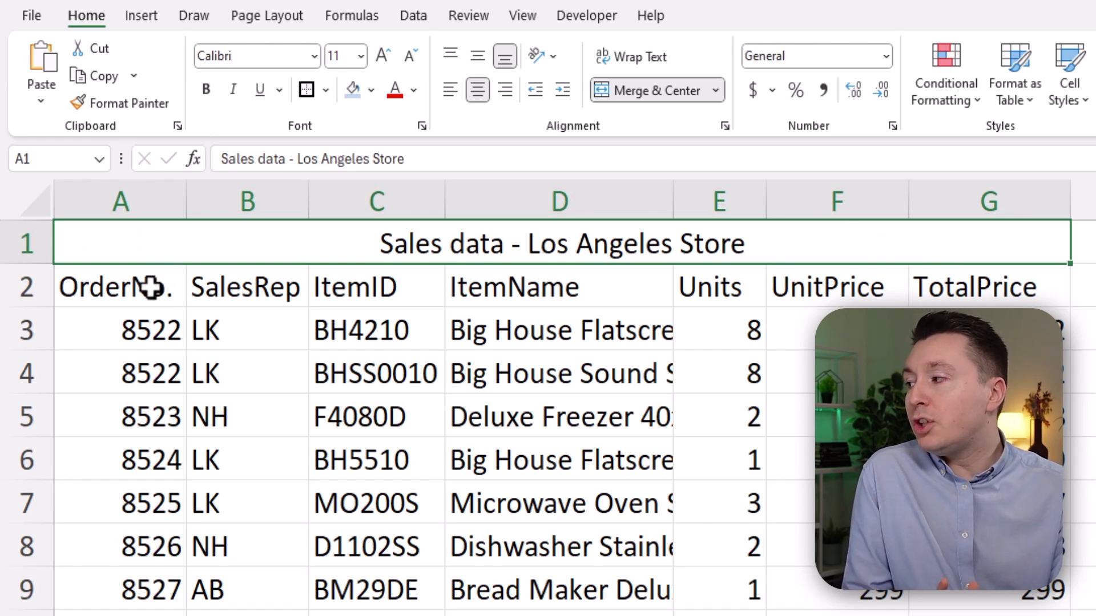
Fill the title and header rows, A1:G2, with Blue, Accent 1, Lighter 60%
mouse_move(147, 244)
mouse_down()
mouse_move(152, 289)
mouse_move(968, 267)
mouse_up()
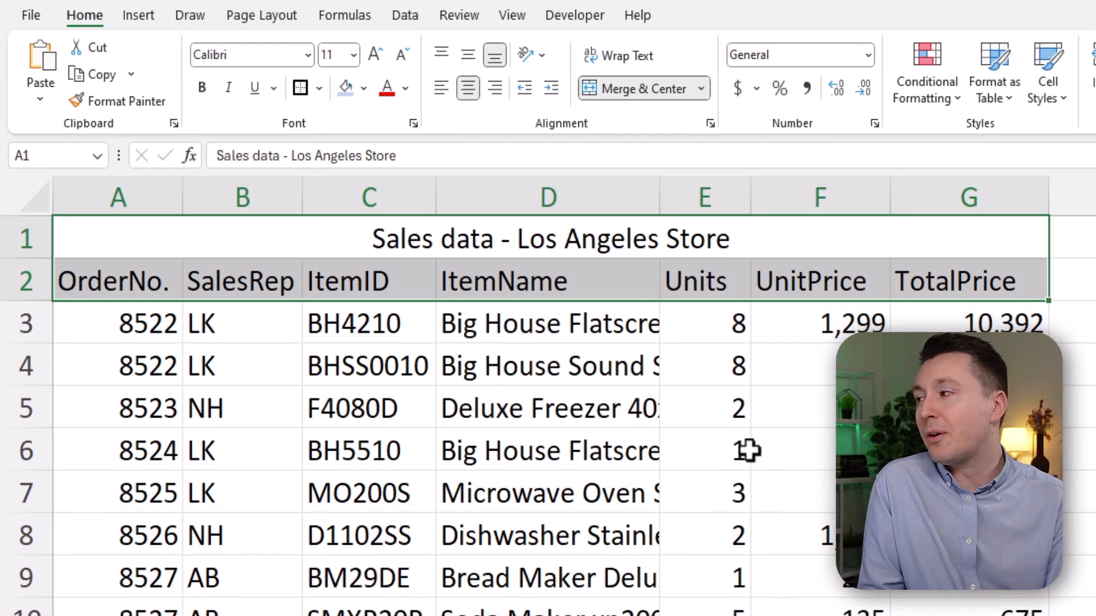
click(363, 93)
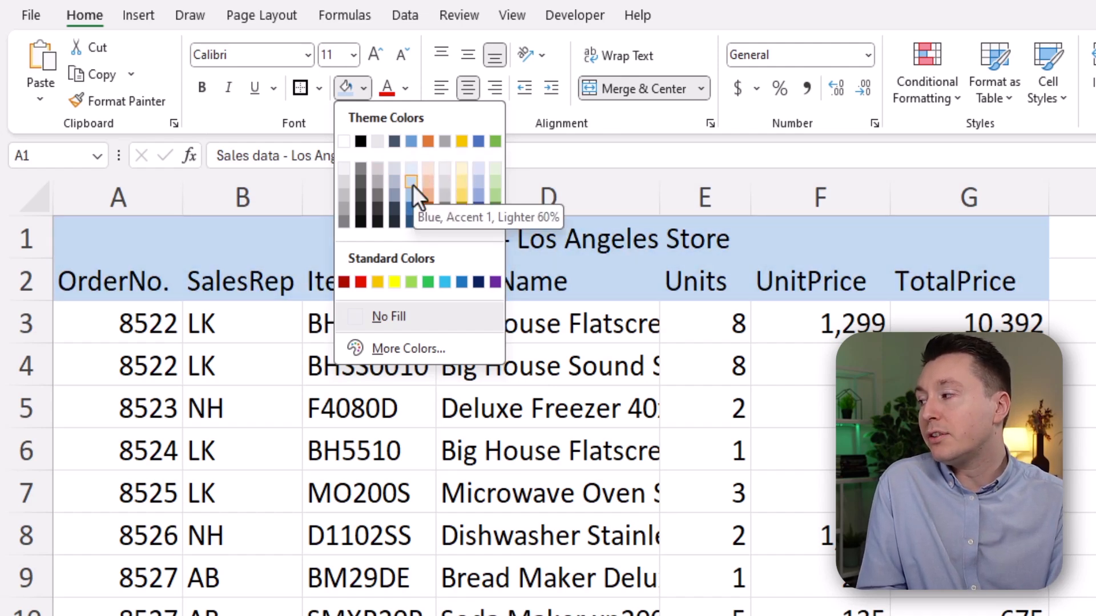
click(411, 183)
click(544, 378)
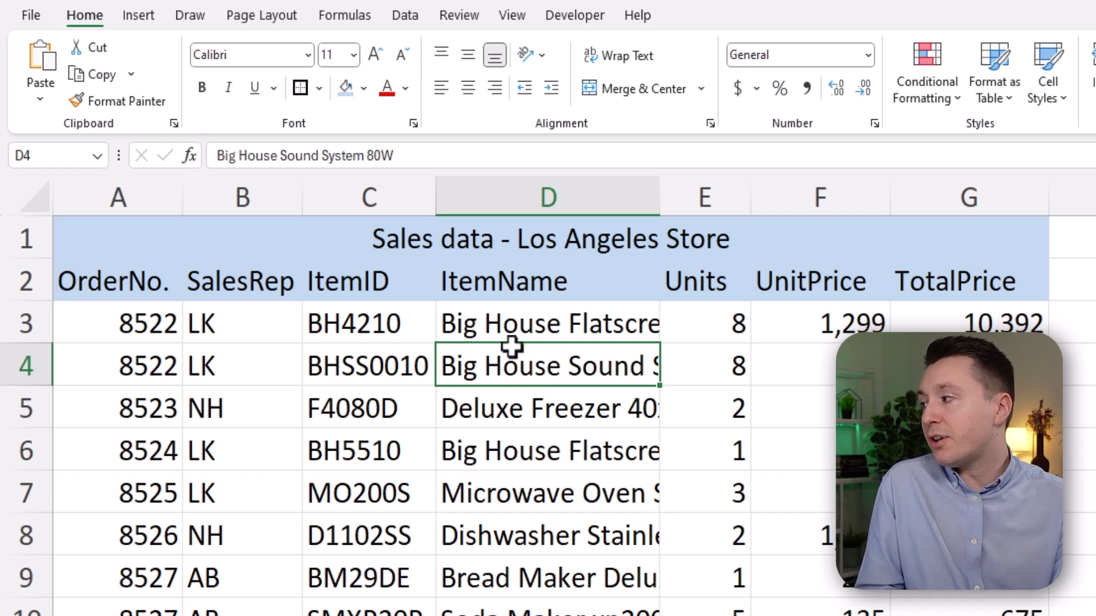
Make the text in the title and header rows, A1:G2, bold
drag(139, 231, 918, 253)
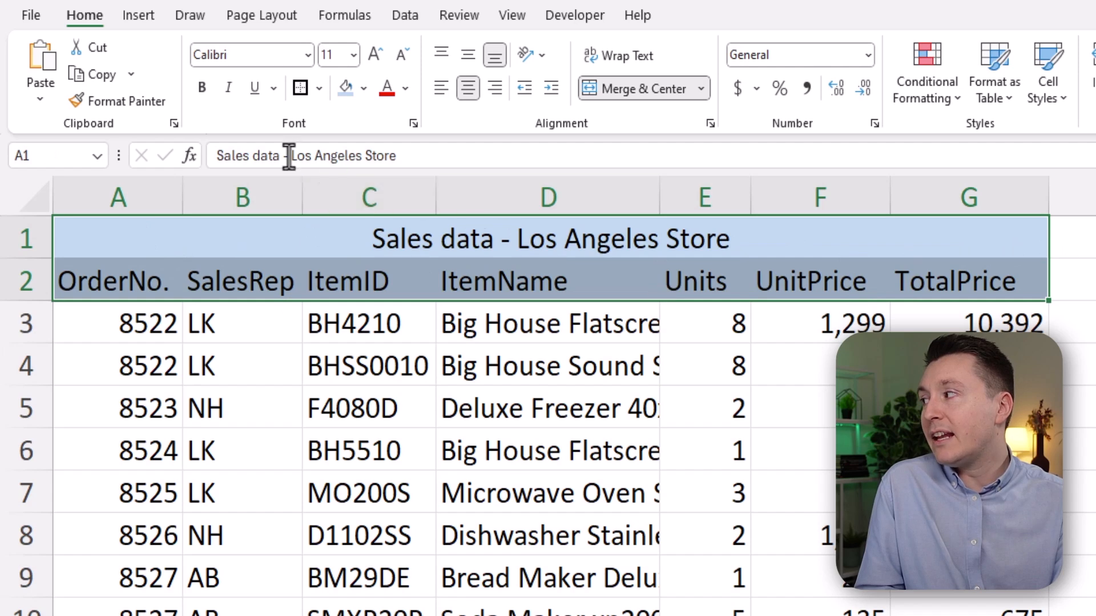
click(203, 90)
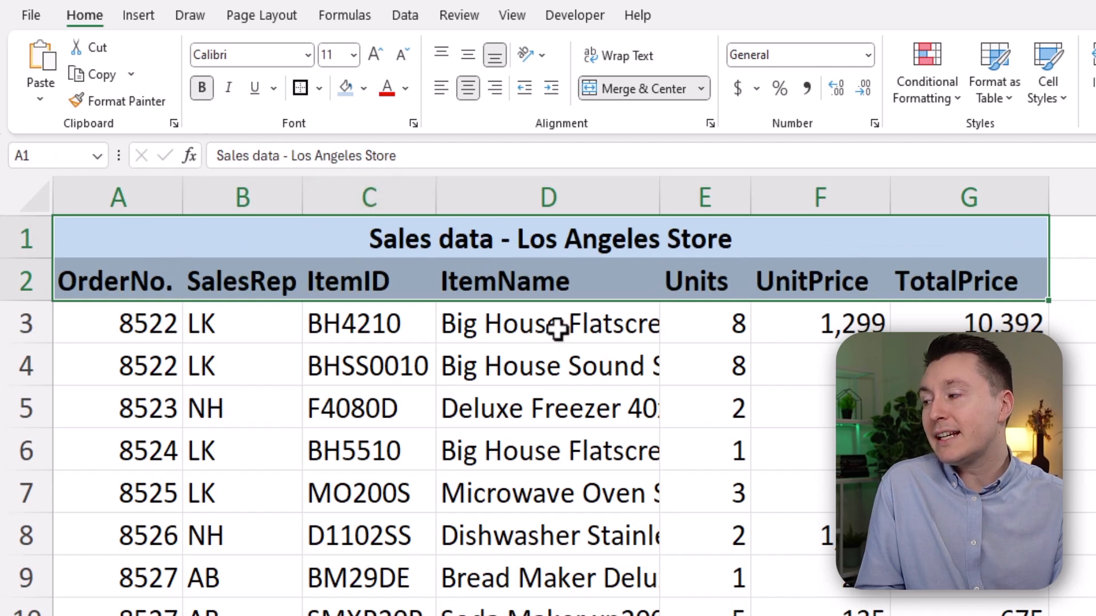
click(581, 354)
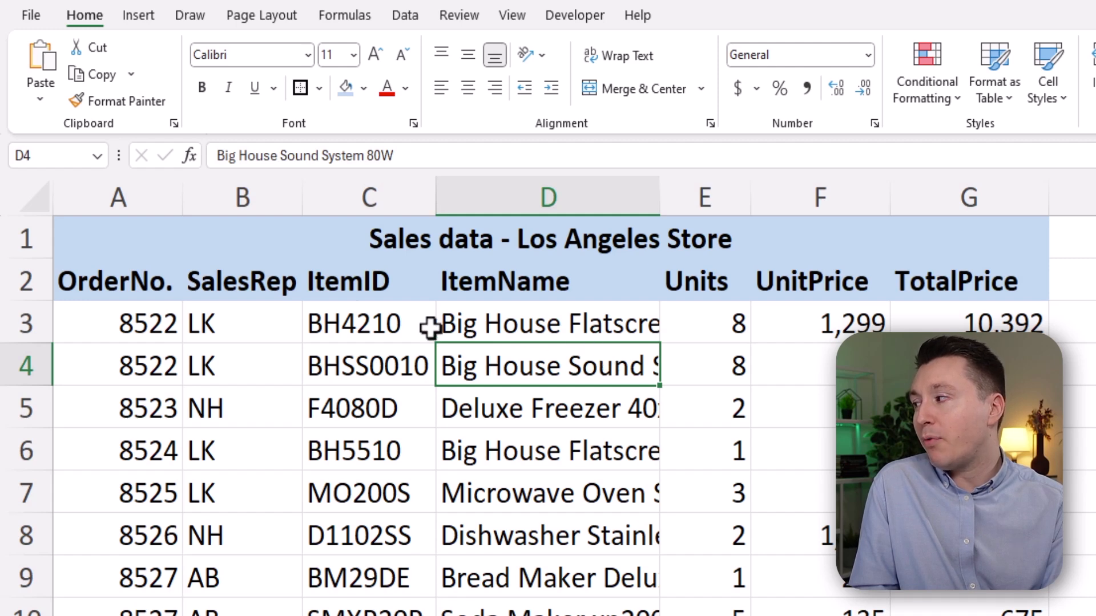
Apply a thick outline border and thin inside borders to the title and header rows, A1:G2, through Format Cells
drag(174, 252, 166, 274)
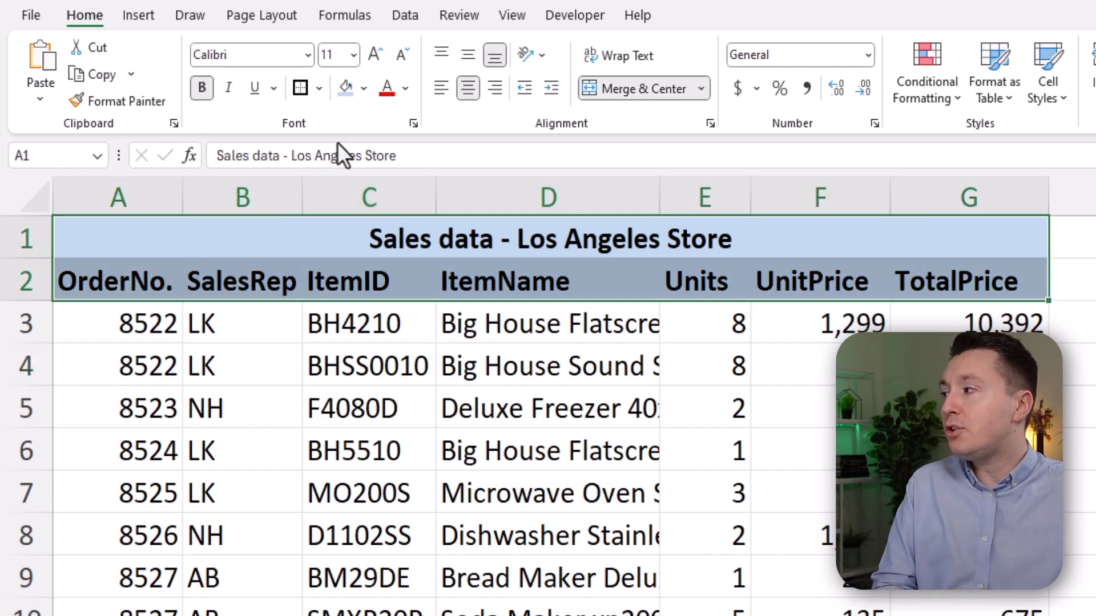
click(320, 88)
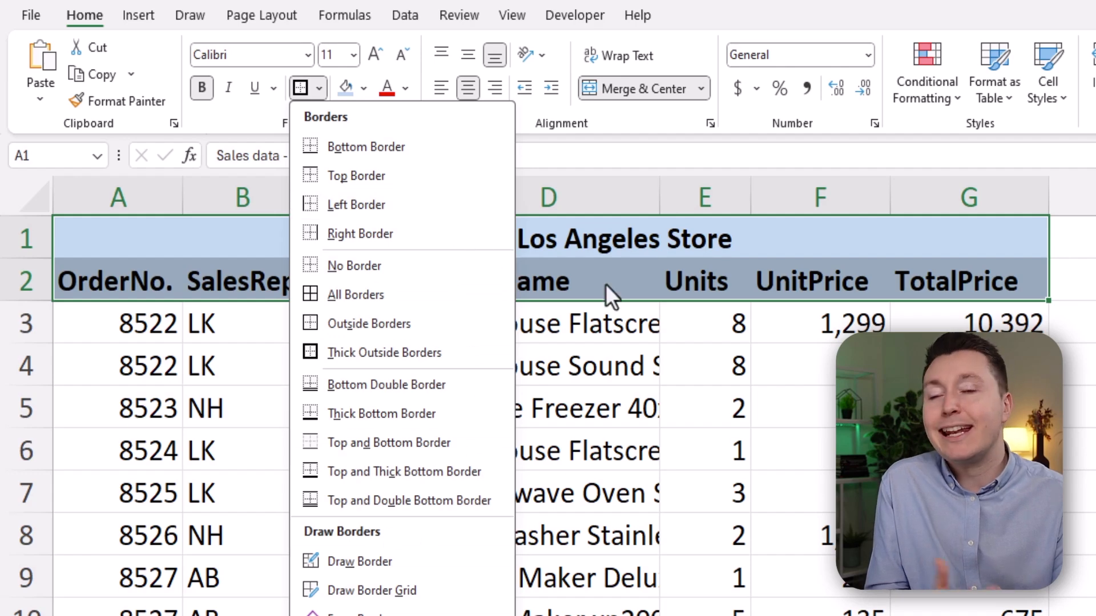
click(662, 273)
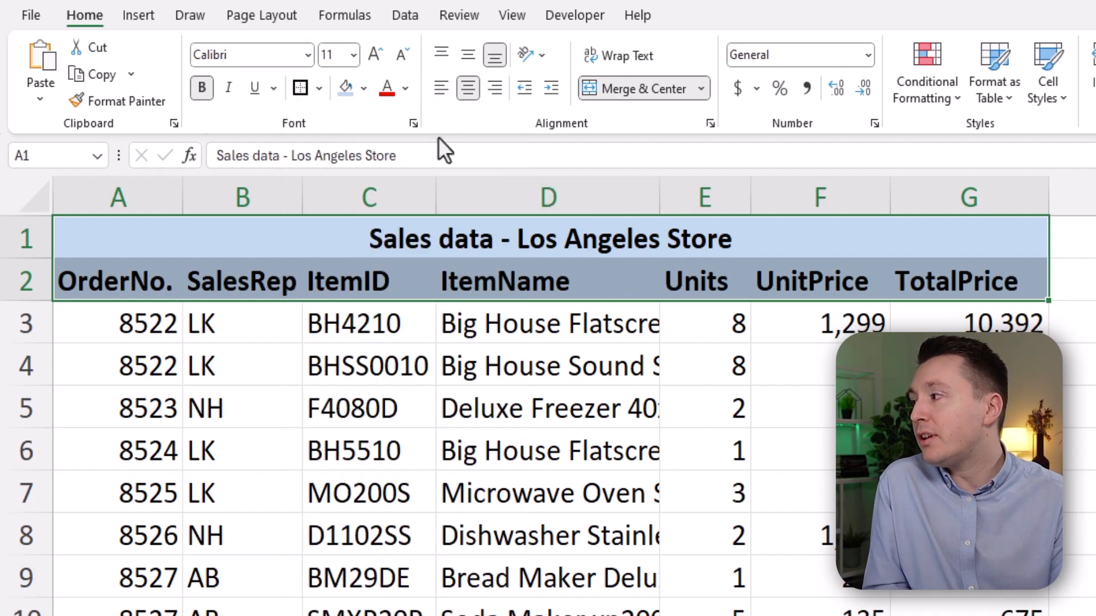
right_click(567, 282)
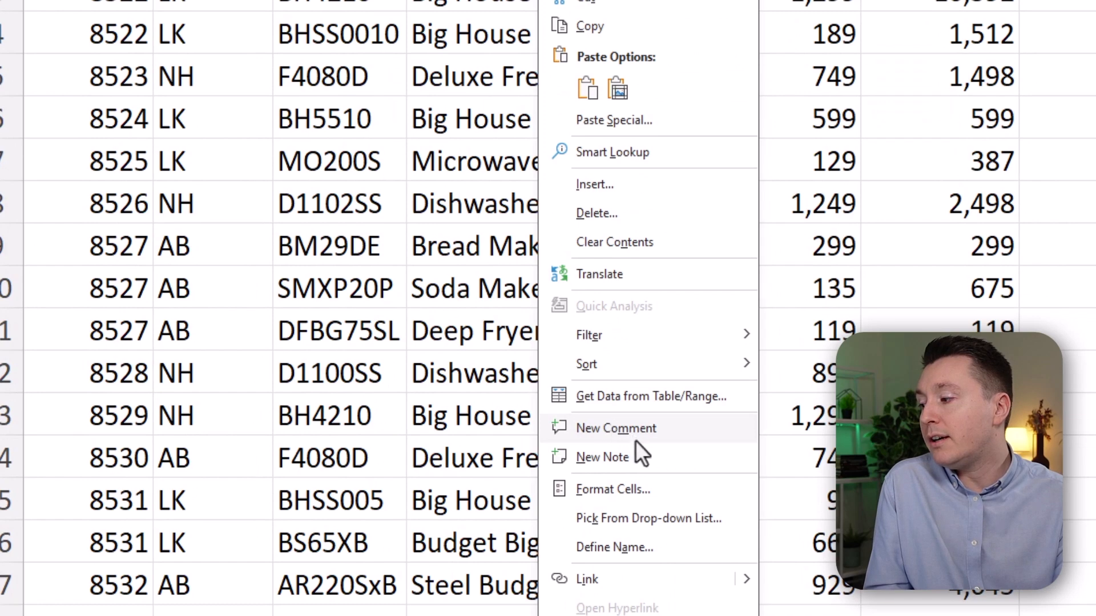
click(631, 488)
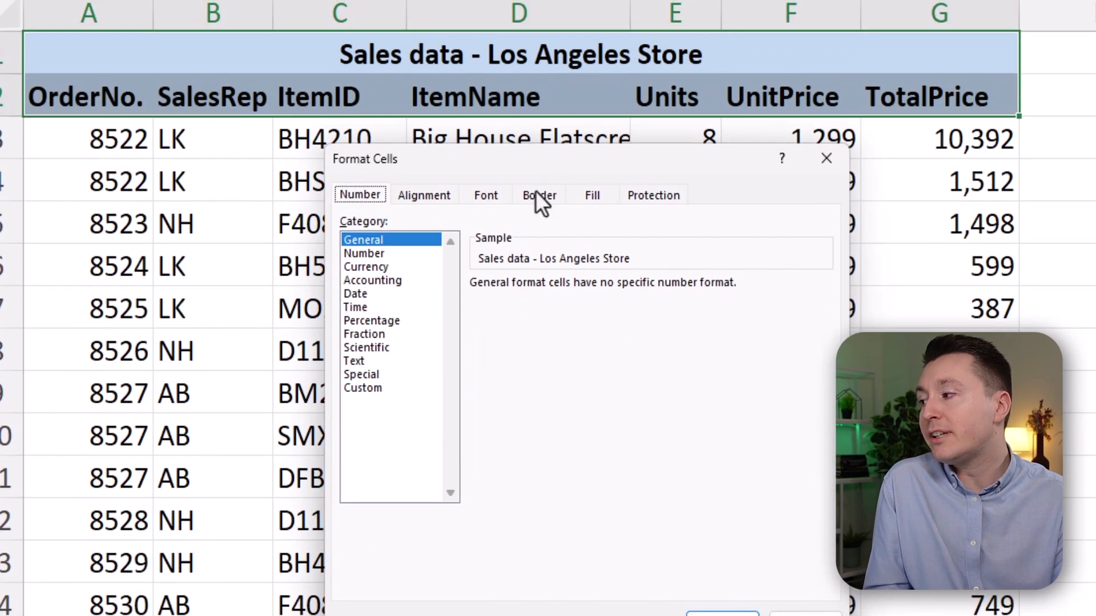
click(584, 231)
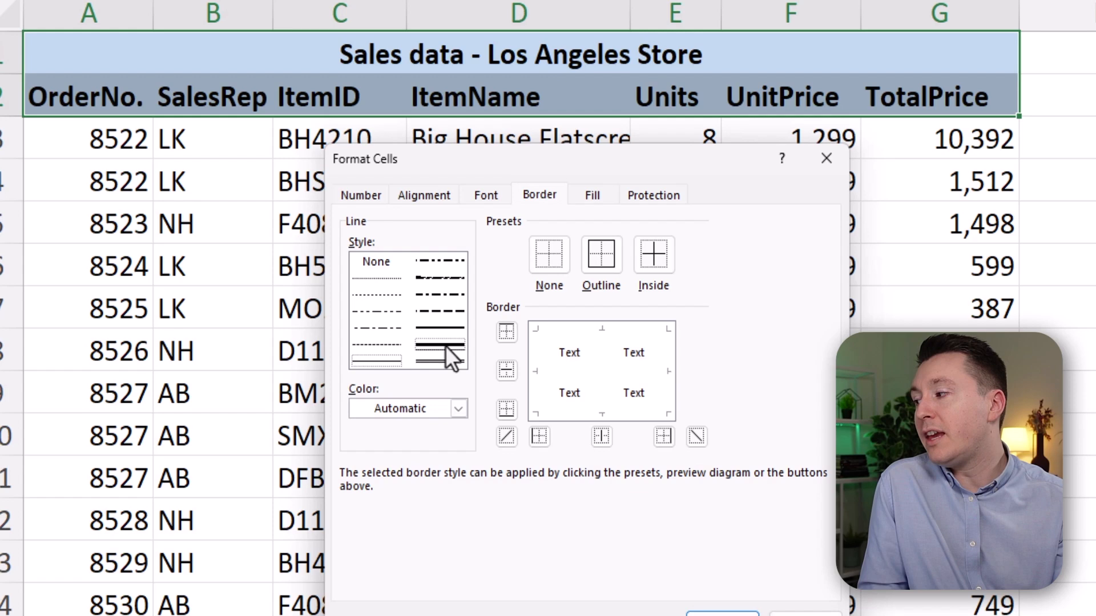
click(445, 346)
click(612, 248)
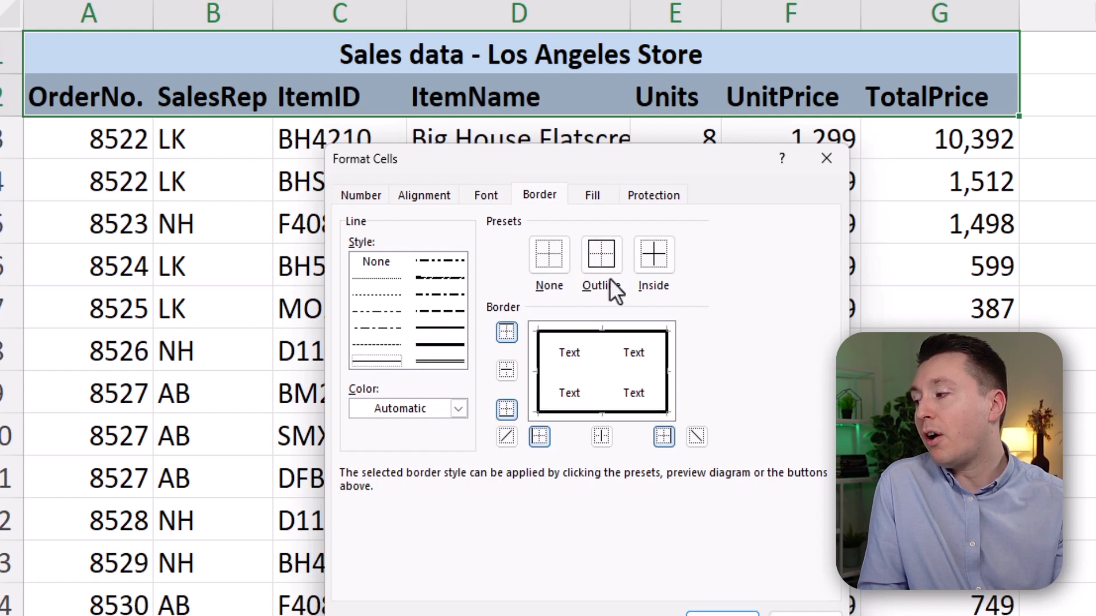
click(651, 255)
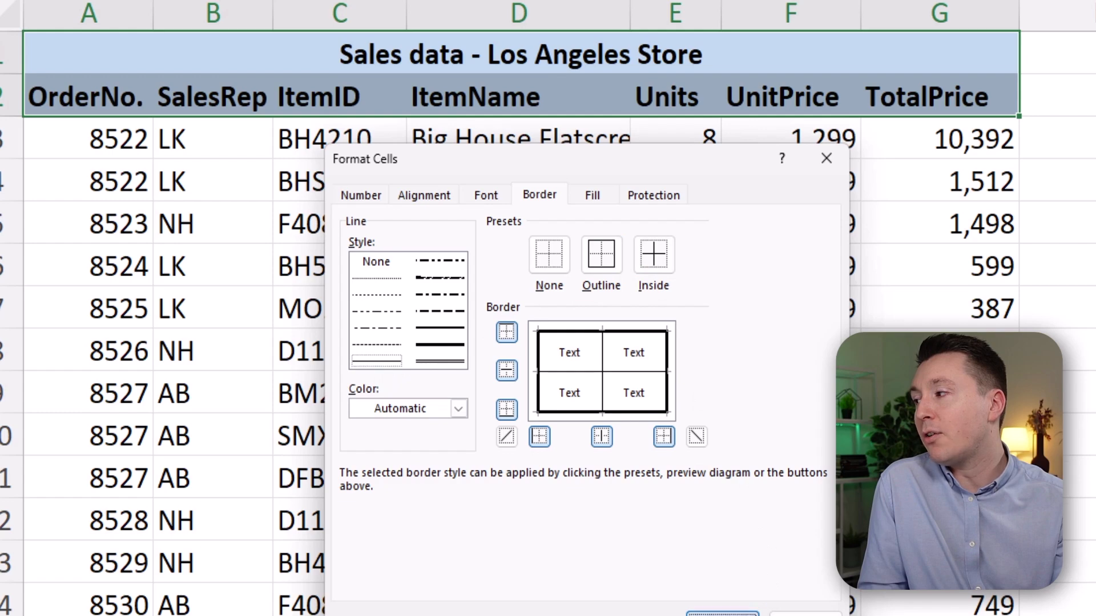
click(722, 613)
click(707, 267)
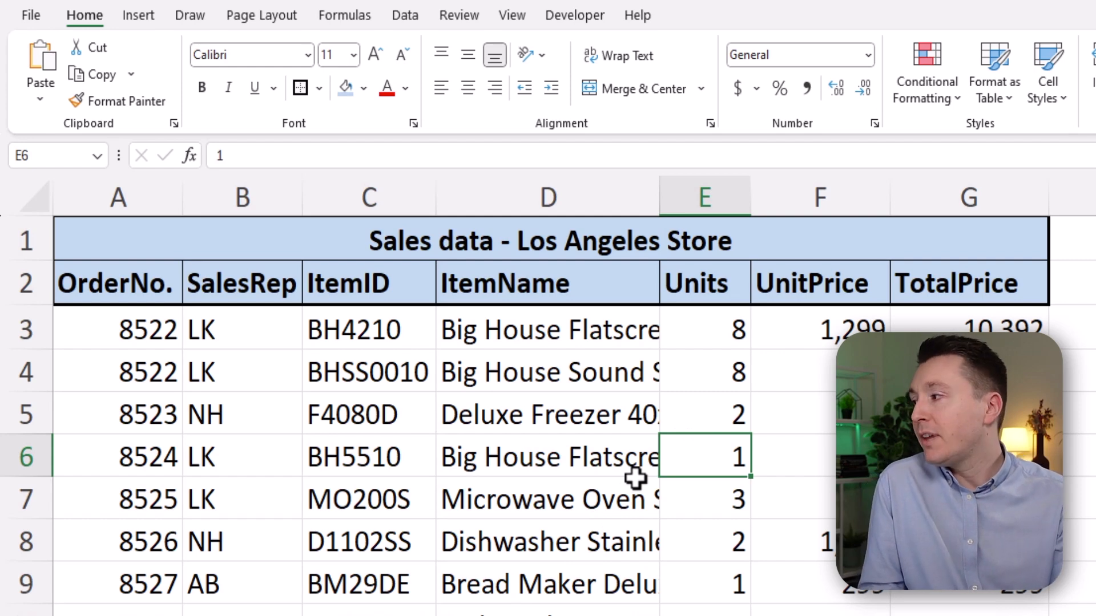
Increase the font size of the title in A1 to 16 and compare the sheet with Sales Data (after)
click(614, 244)
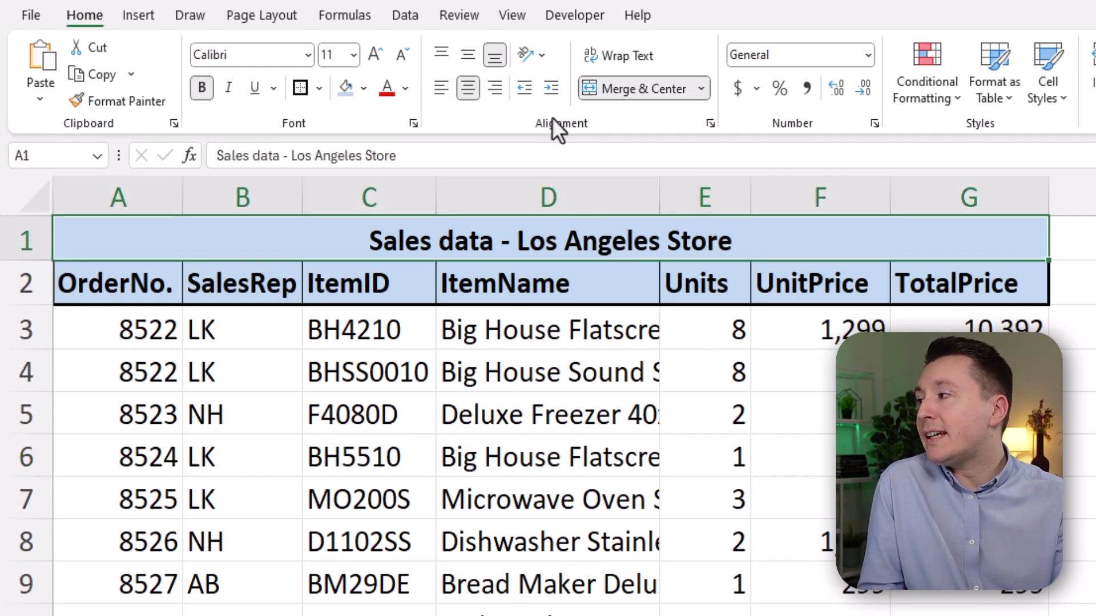
click(378, 52)
click(378, 52)
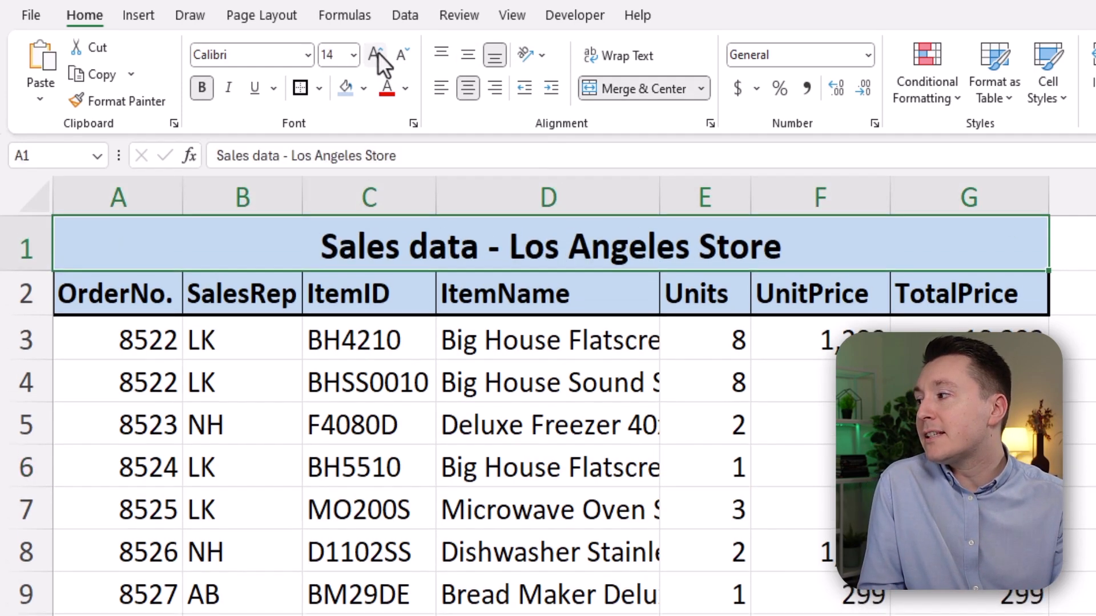
click(378, 52)
click(492, 429)
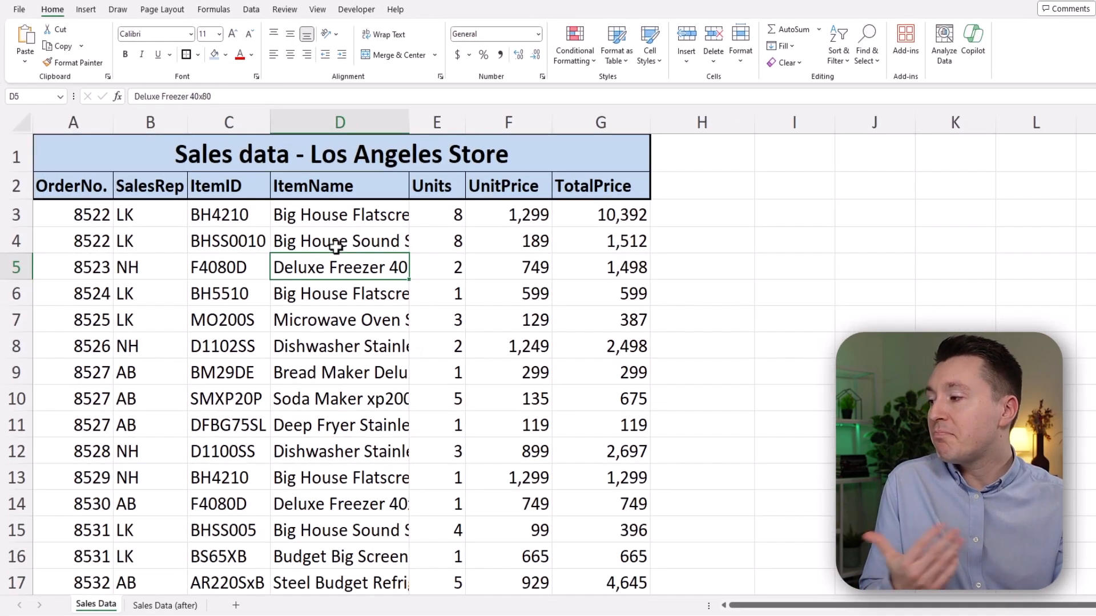
click(164, 605)
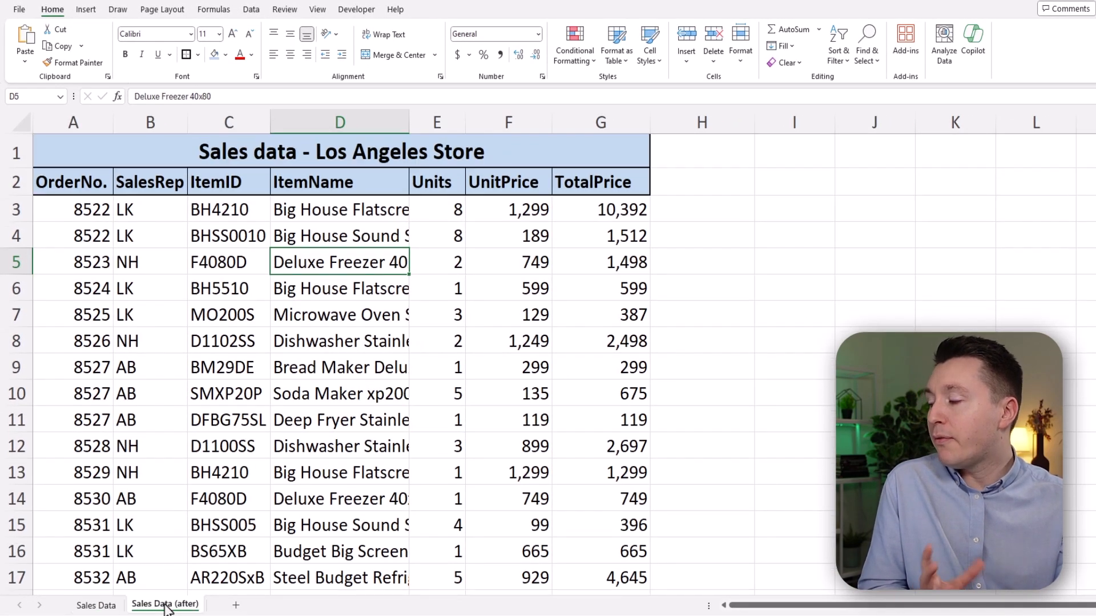
click(104, 606)
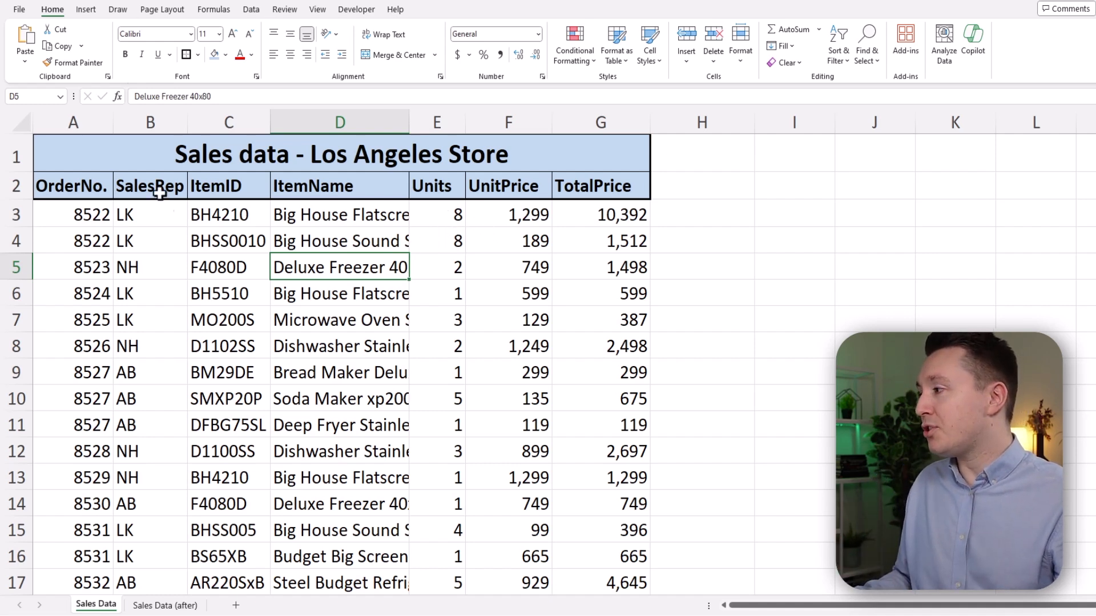
Delete the title row, row 1, from the Sales Data sheet
right_click(20, 154)
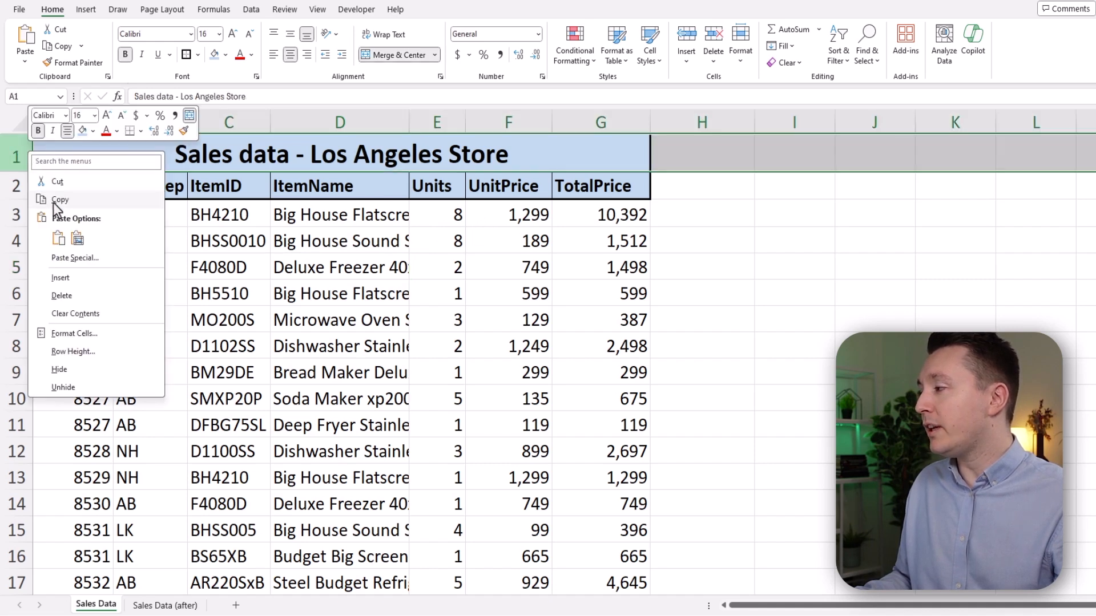
click(107, 302)
click(283, 284)
Clear all formatting from columns A to G while keeping their contents
drag(73, 122, 593, 123)
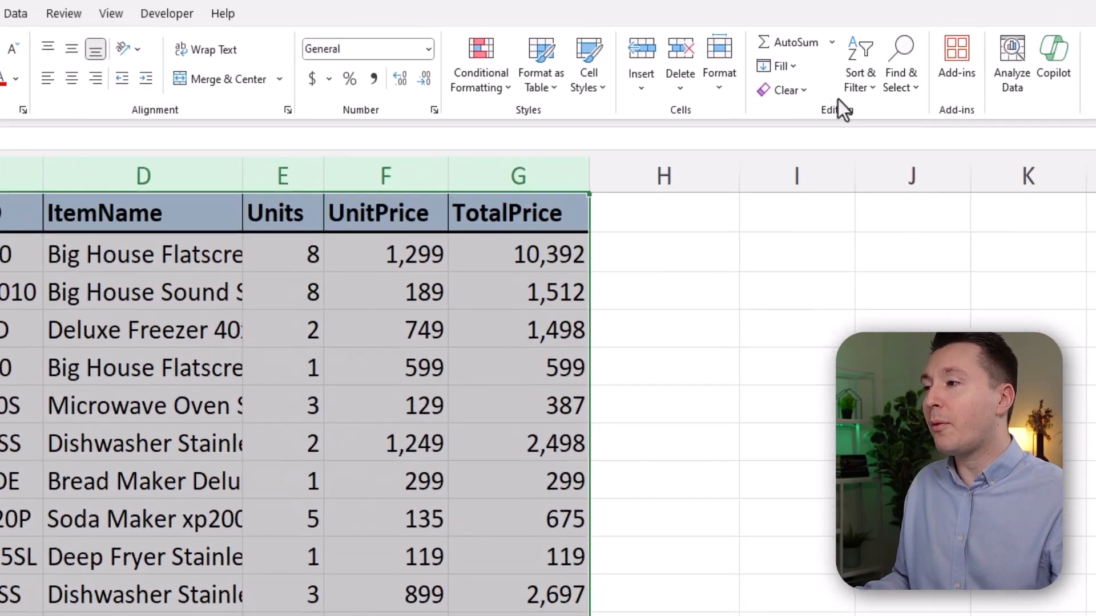
click(799, 71)
click(817, 143)
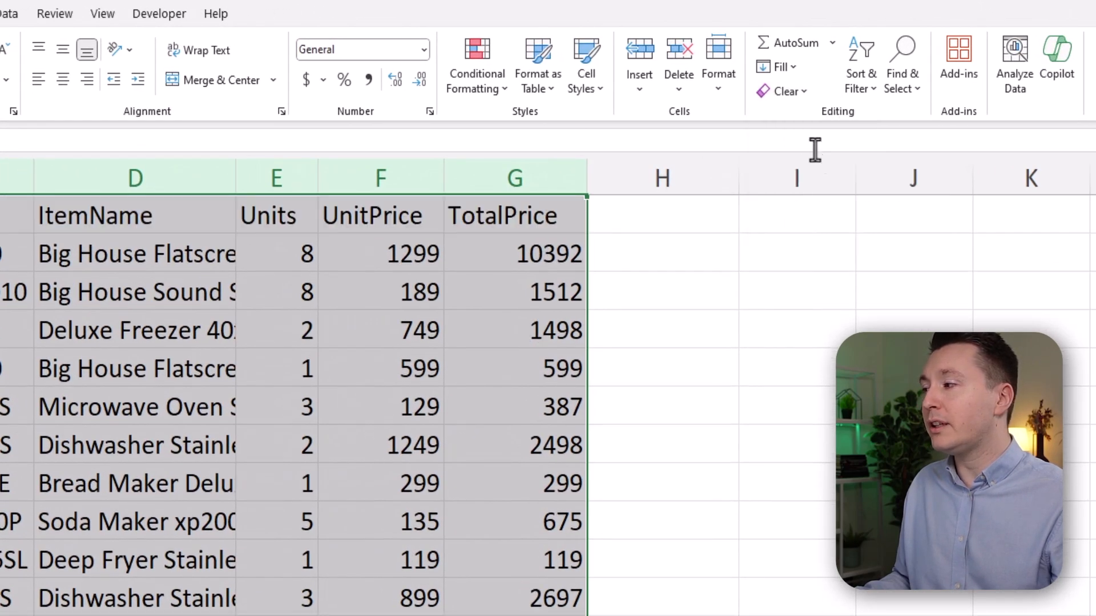
Format the data range A1:G19 as a table with headers, using the Medium style with an orange header and grey banded rows
click(194, 383)
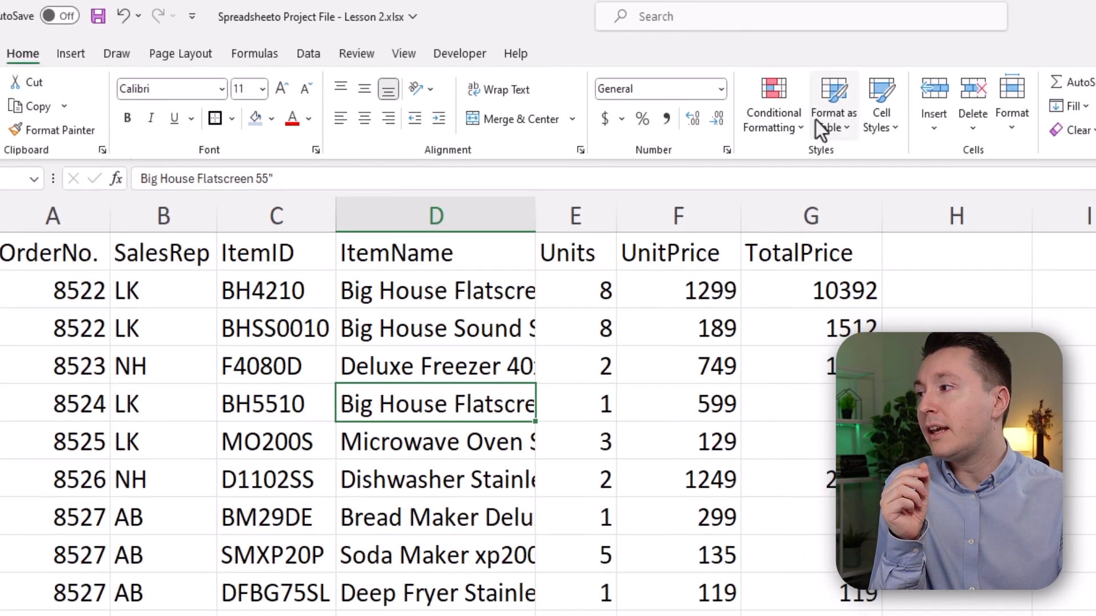
click(896, 133)
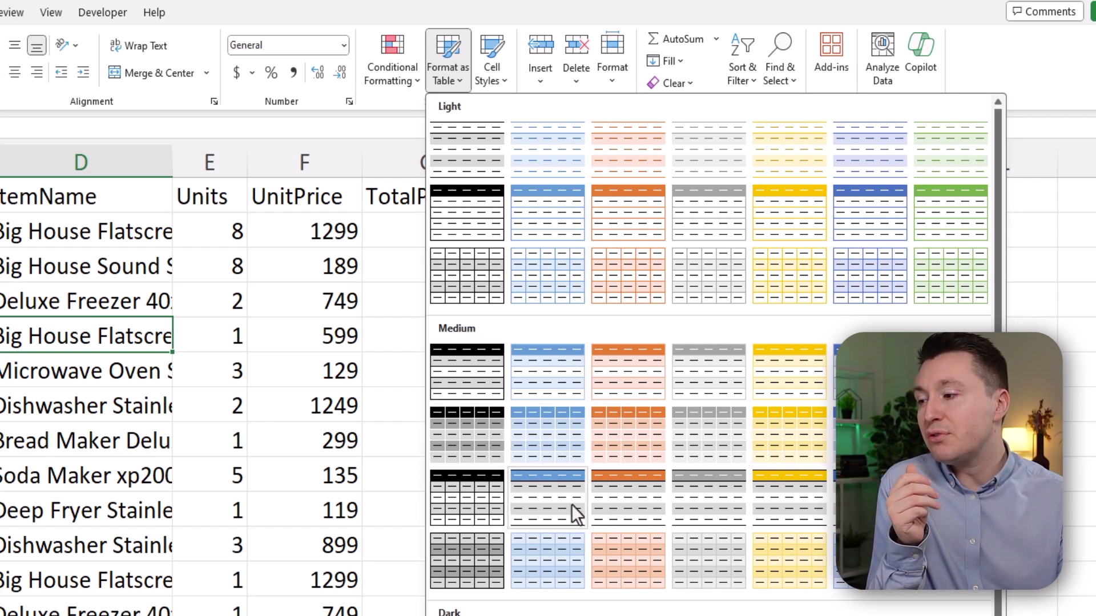
click(631, 497)
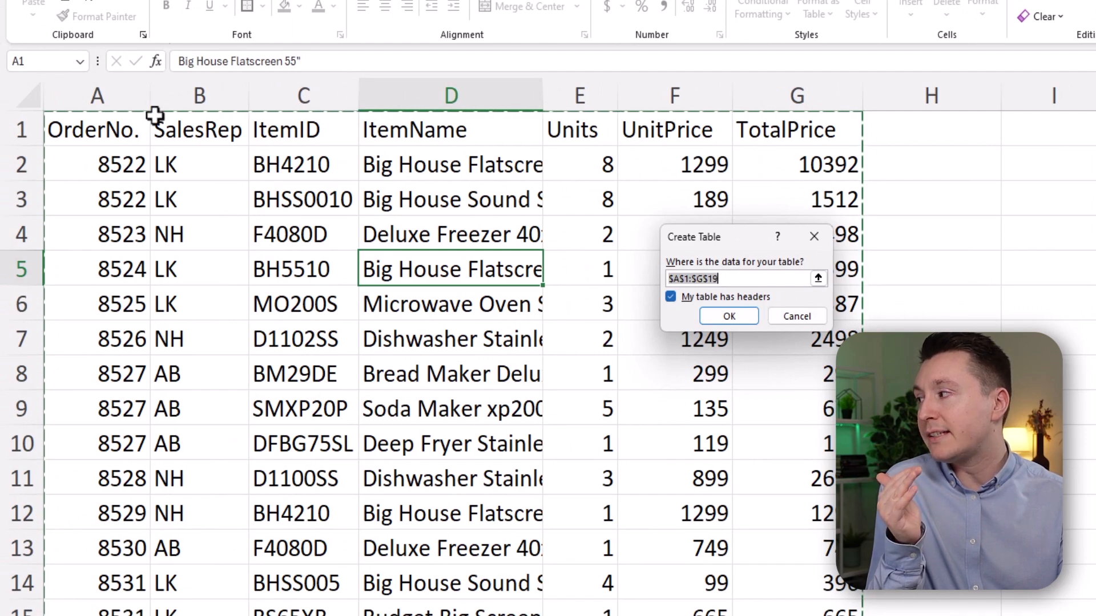
click(731, 316)
click(531, 275)
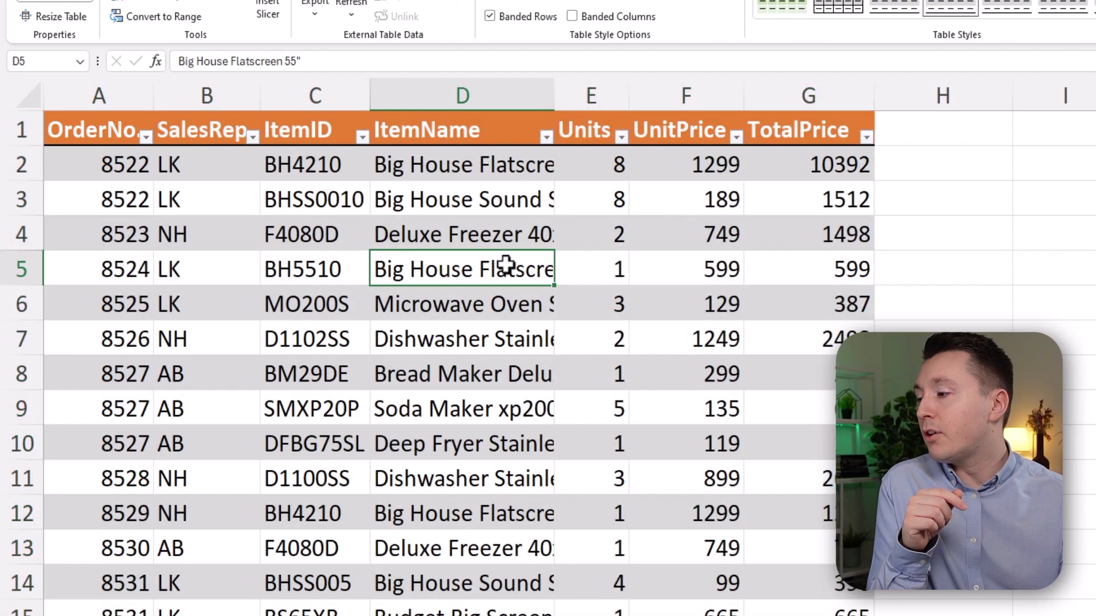
Examine the table's banded rows, following row 4 from OrderNo. across to TotalPrice, and check the formula in G4
scroll(503, 265, down, 5)
scroll(502, 264, up, 5)
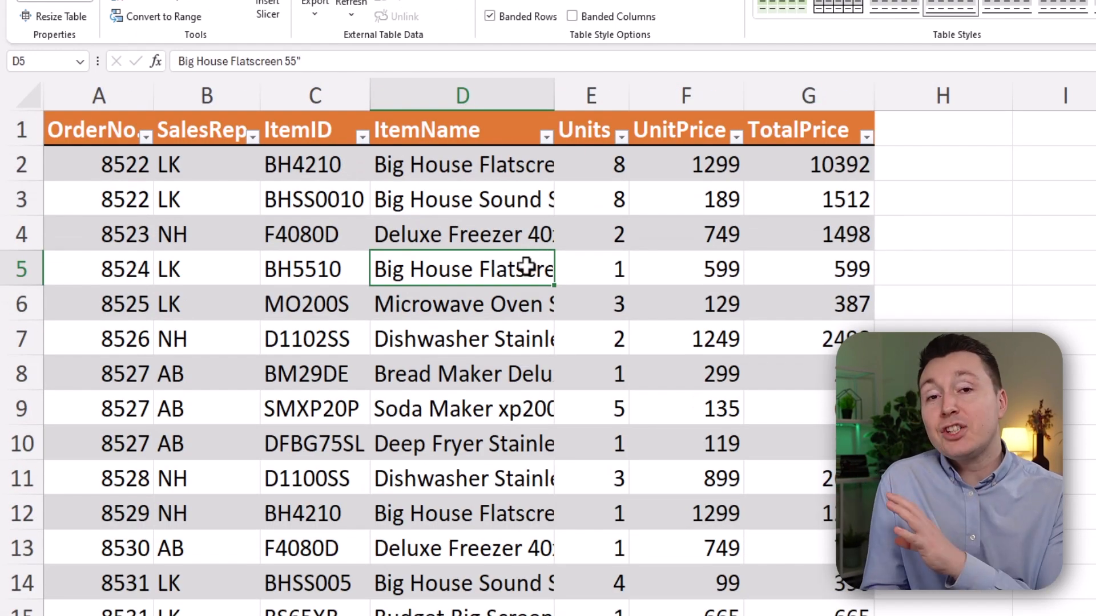
click(111, 237)
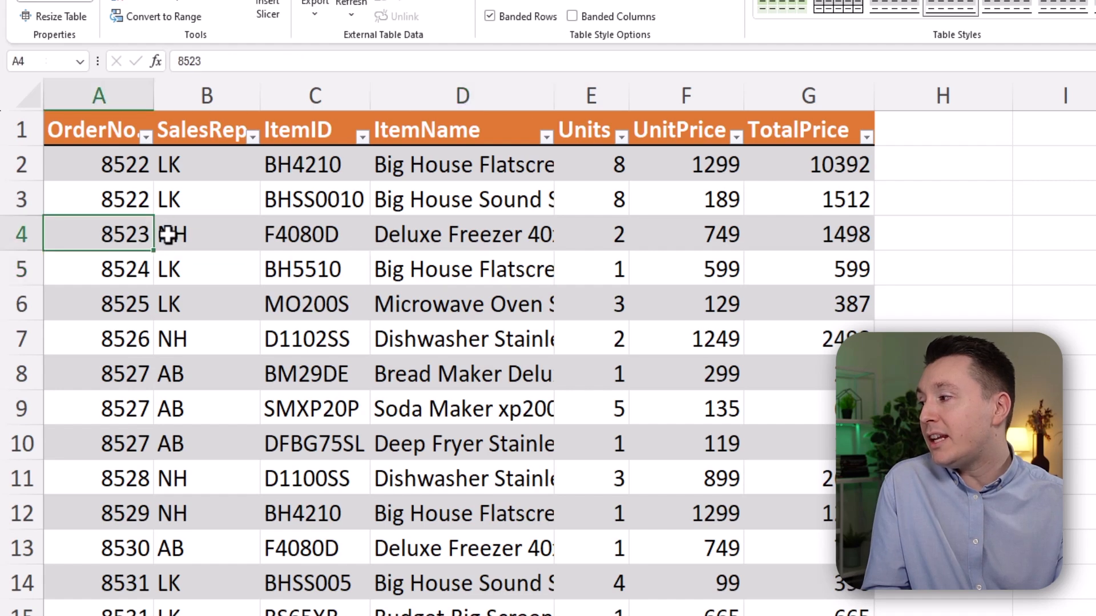
drag(137, 234, 828, 234)
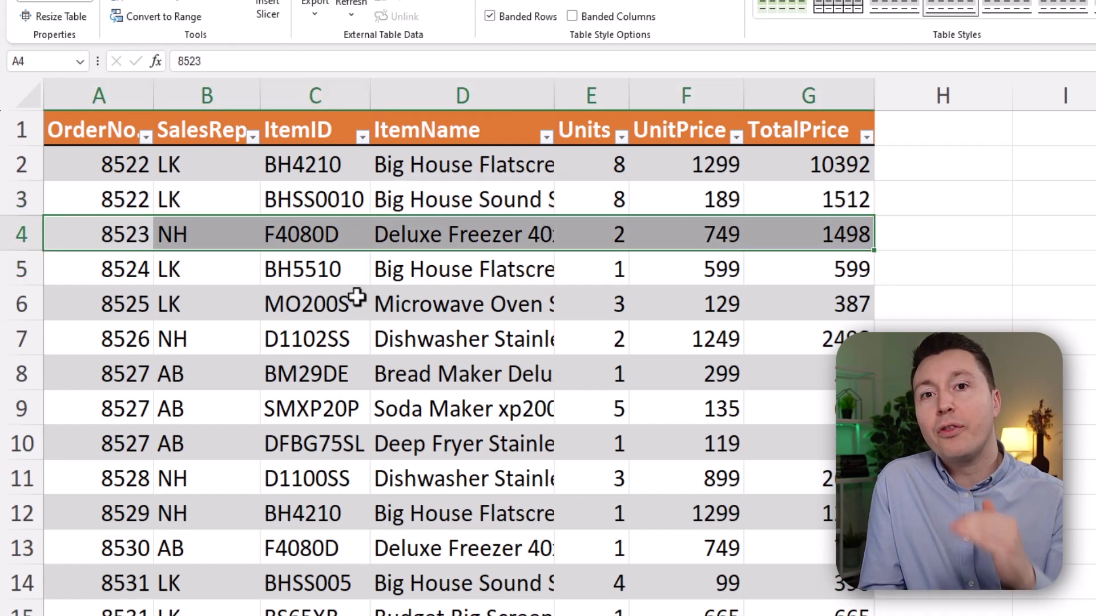
click(356, 297)
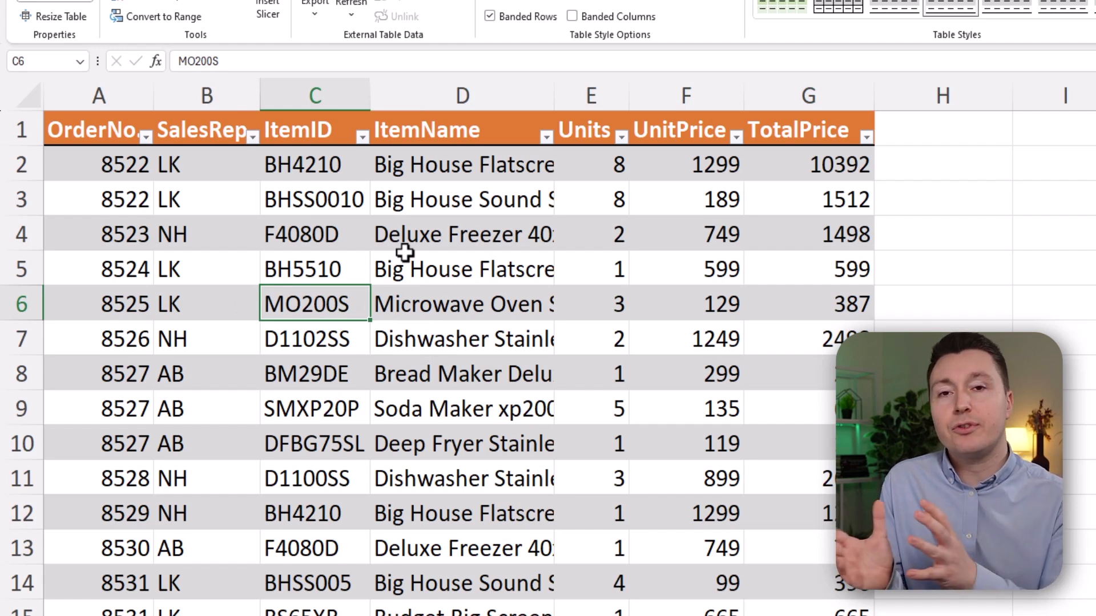
click(796, 234)
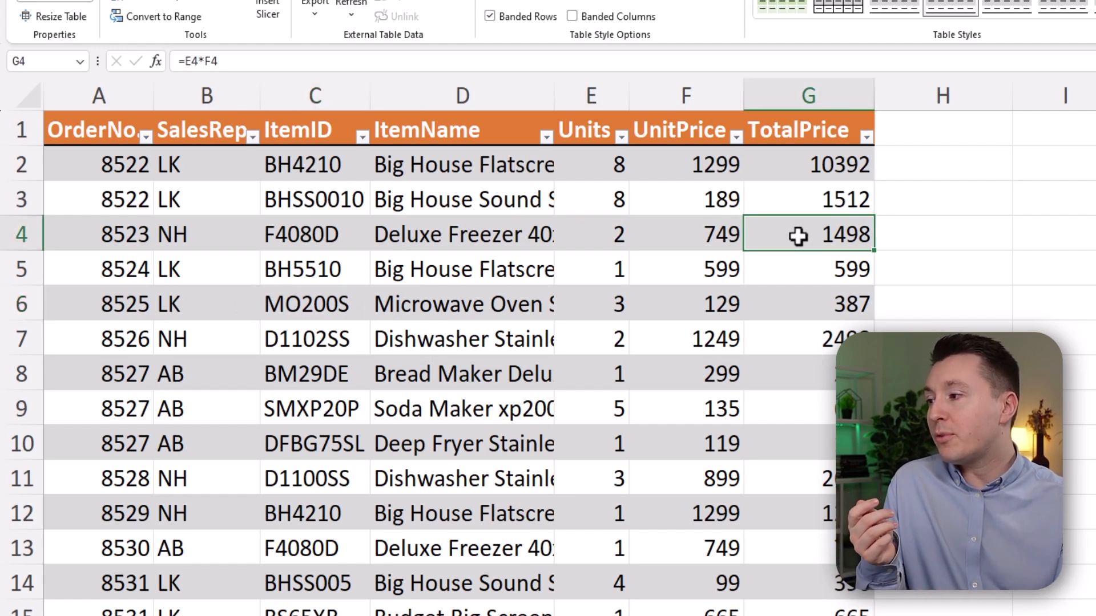
click(110, 235)
click(104, 301)
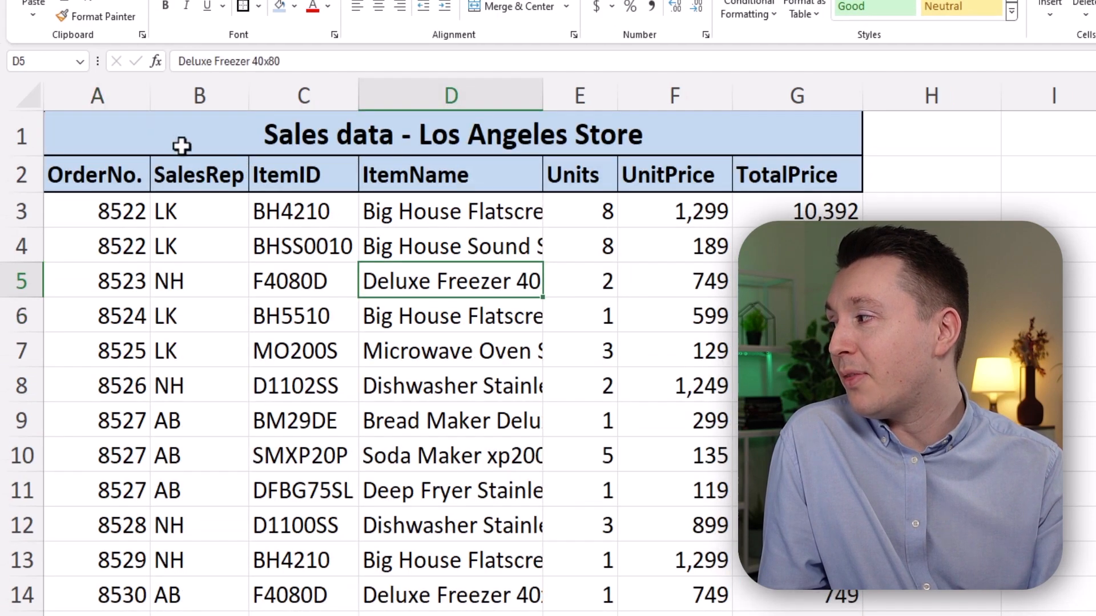
Examine the manually formatted title and header rows, A1:G2, above the sales data
drag(120, 145, 578, 190)
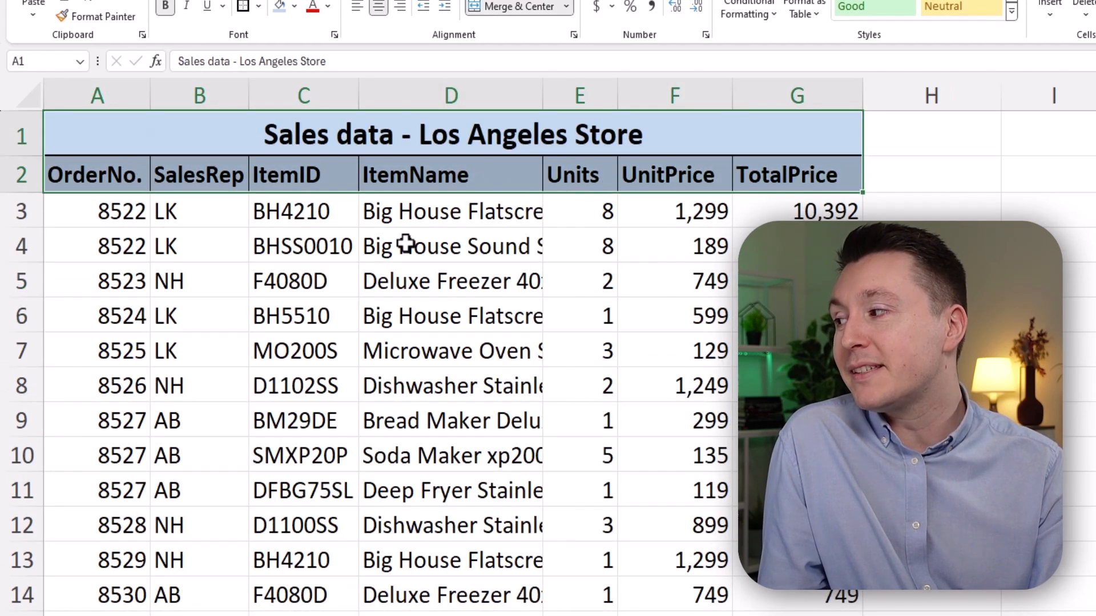
click(440, 252)
click(486, 337)
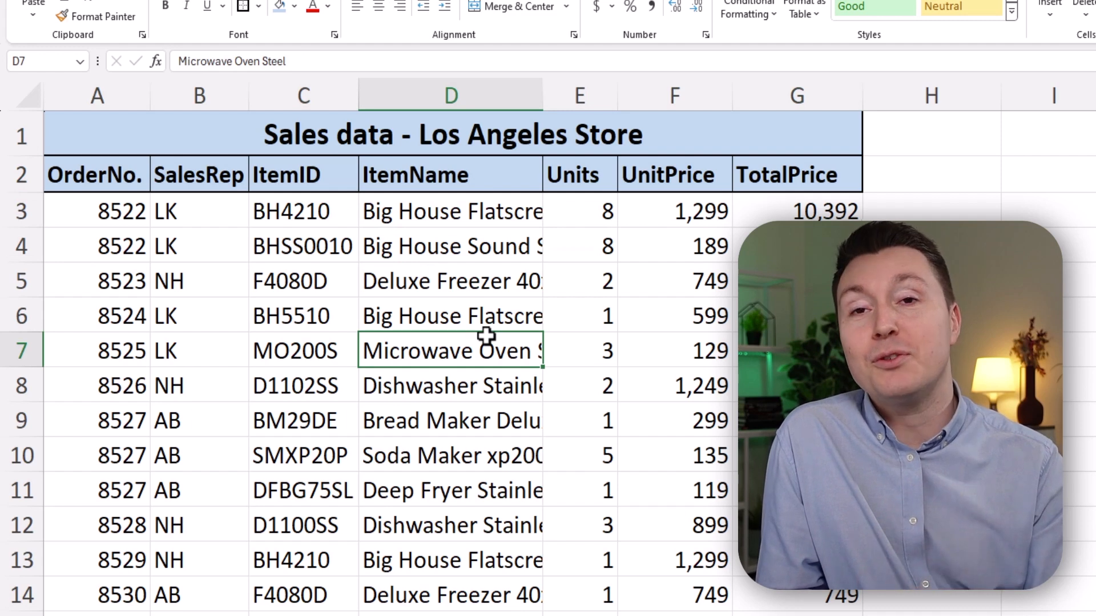